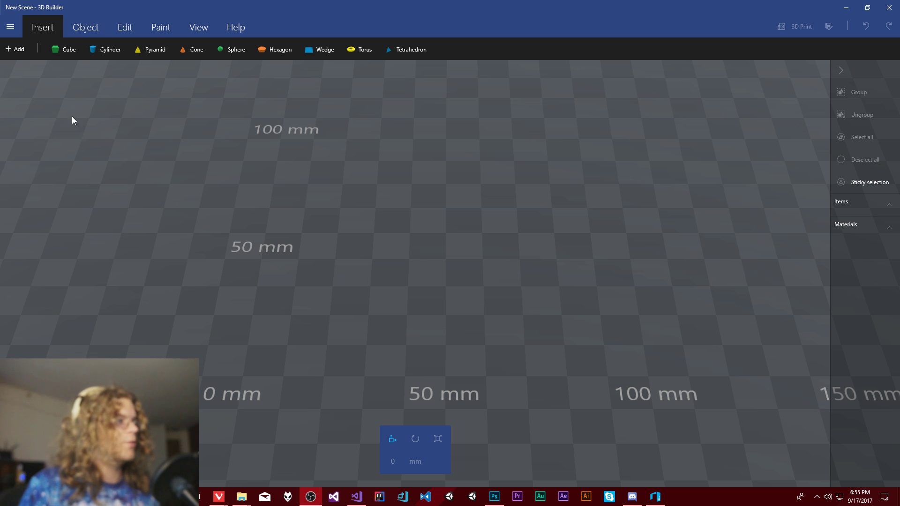
# Step: Insert a cube and set its width to 80 mm
pyautogui.click(62, 51)
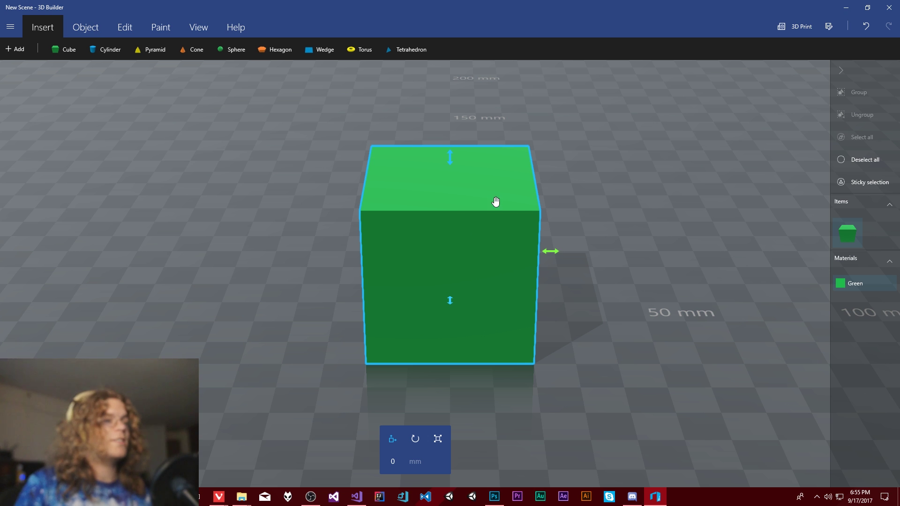
pyautogui.click(437, 438)
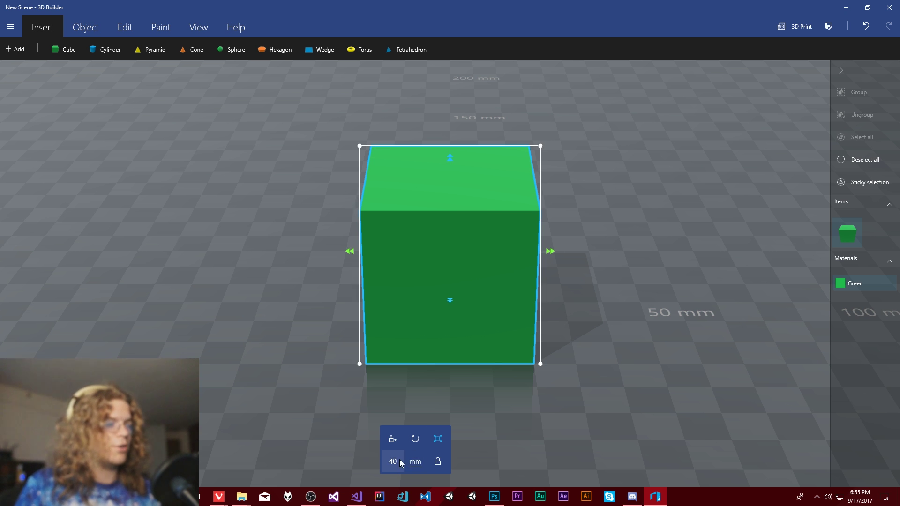
pyautogui.click(406, 463)
pyautogui.write('80')
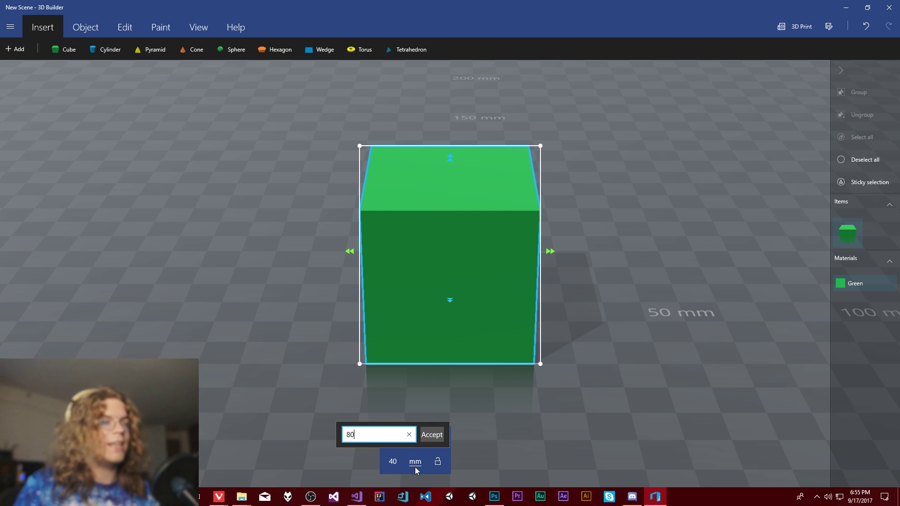
pyautogui.click(422, 438)
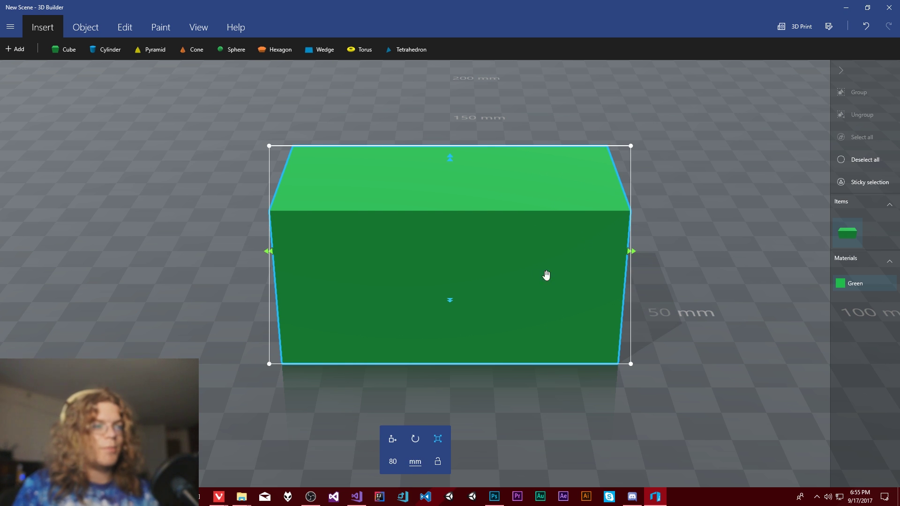
# Step: Set the green block's depth to 12.5 mm
pyautogui.click(450, 301)
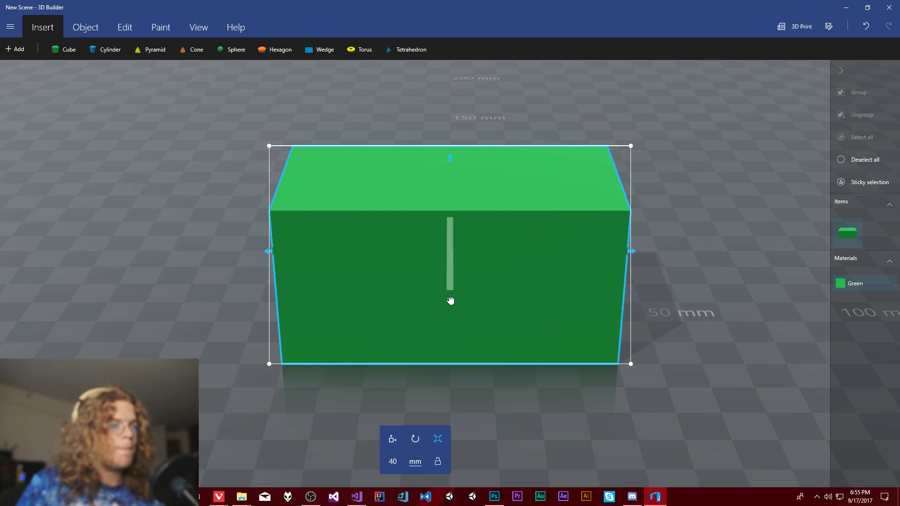
pyautogui.click(398, 463)
pyautogui.write('12.5')
pyautogui.press('Return')
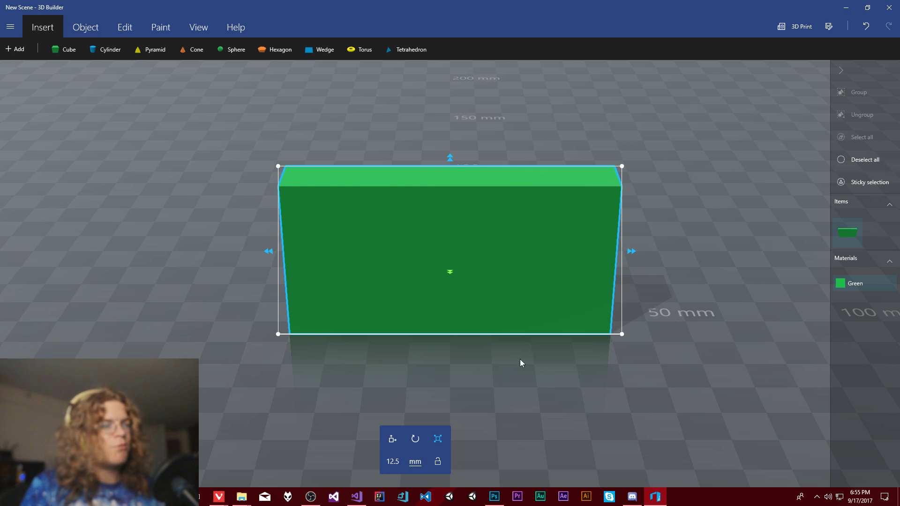
# Step: Set the green block's height to exactly 40 mm
pyautogui.moveTo(423, 359); pyautogui.dragTo(80, 348, button='right')
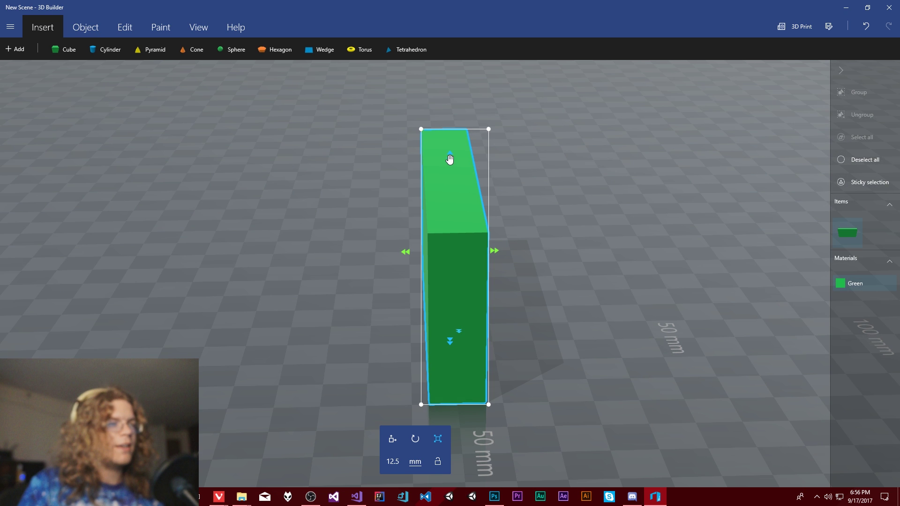
pyautogui.moveTo(323, 314); pyautogui.dragTo(626, 296, button='right')
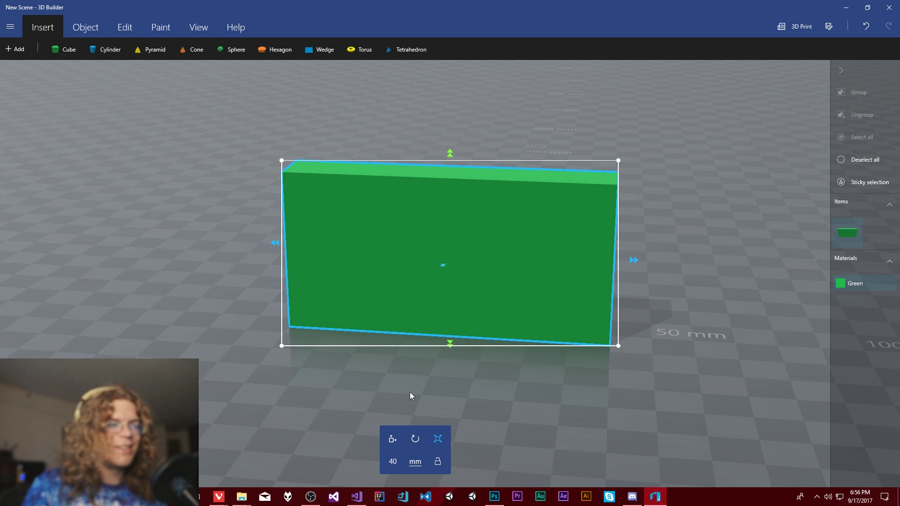
pyautogui.click(402, 463)
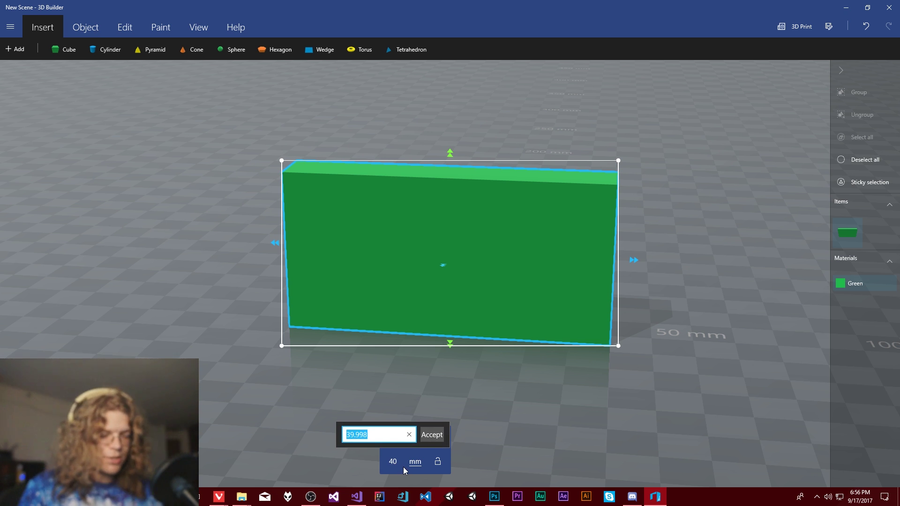
pyautogui.write('60')
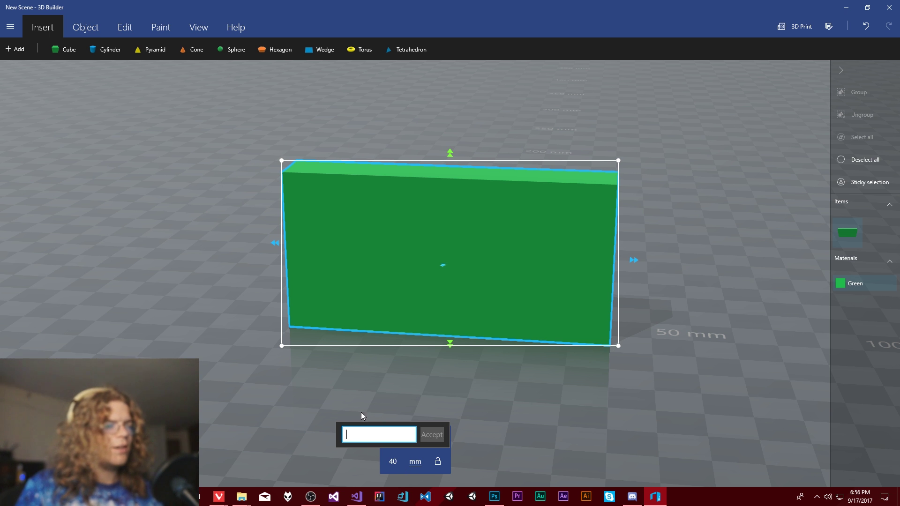
pyautogui.write('40')
pyautogui.click(431, 434)
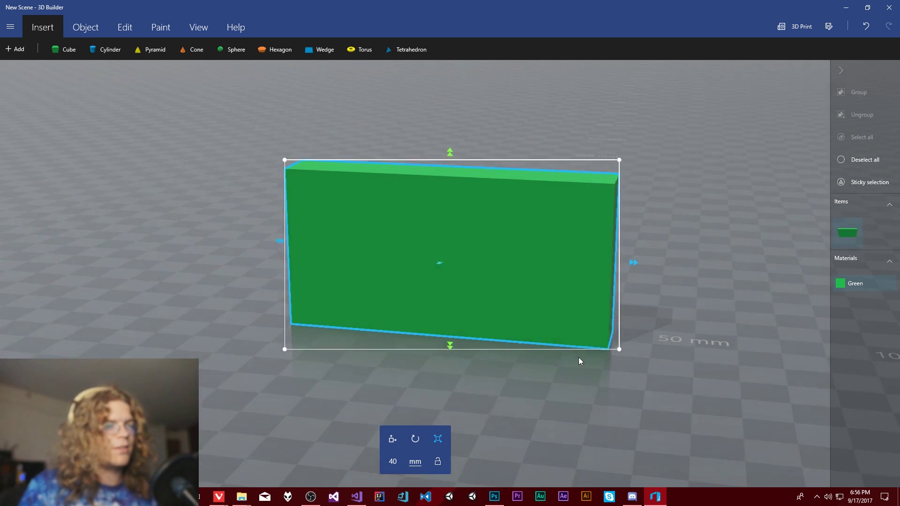
pyautogui.moveTo(578, 357); pyautogui.dragTo(510, 340)
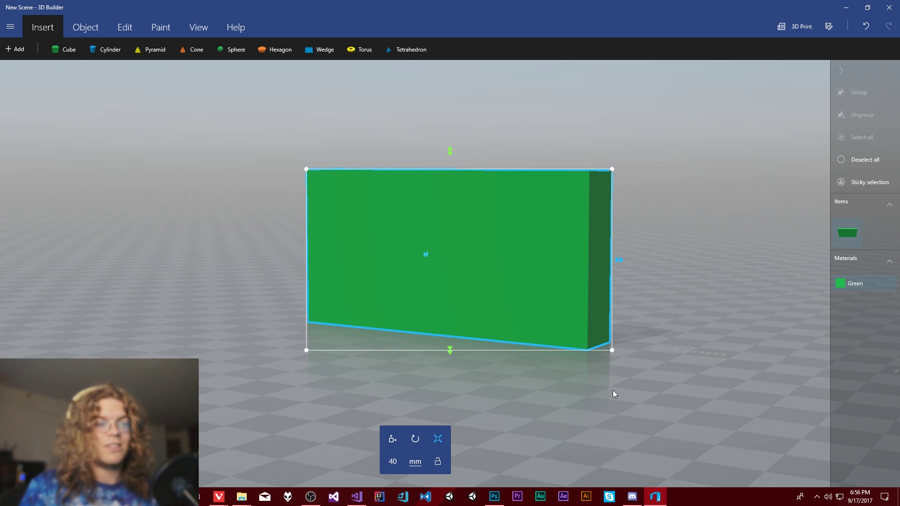
pyautogui.moveTo(612, 390); pyautogui.dragTo(548, 445)
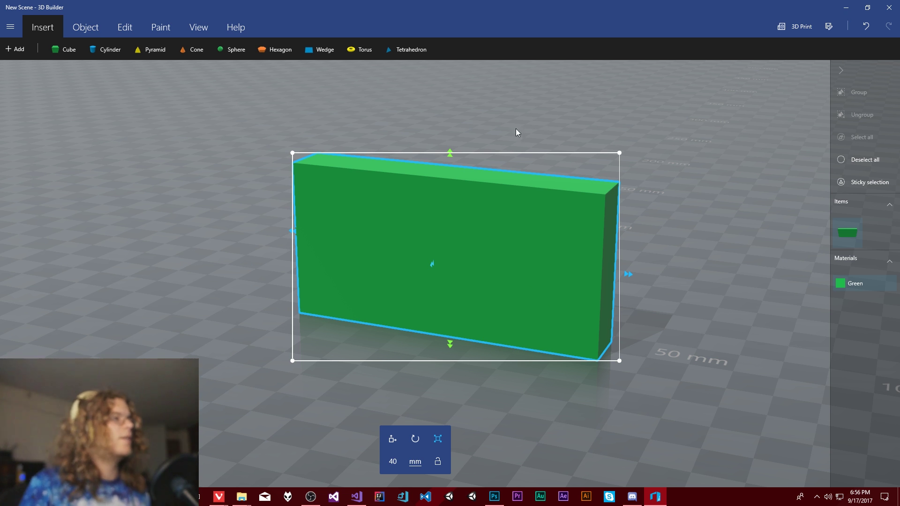
# Step: Insert a cylinder and set both its width and its depth to 12.5 mm
pyautogui.click(106, 49)
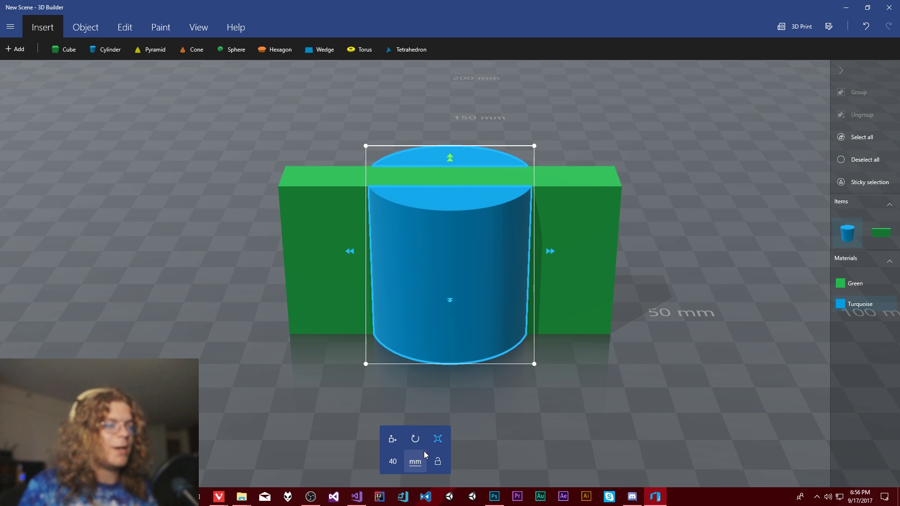
pyautogui.click(385, 454)
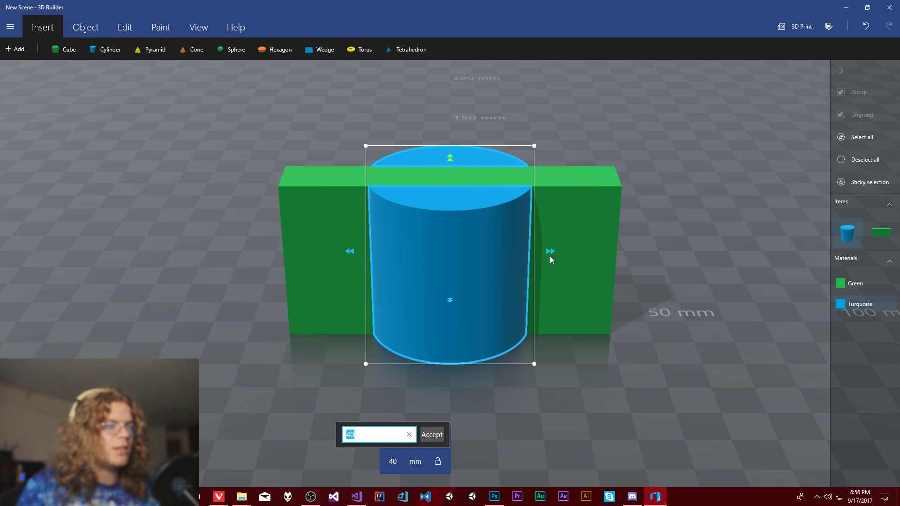
pyautogui.click(550, 254)
pyautogui.click(412, 460)
pyautogui.write('12.5')
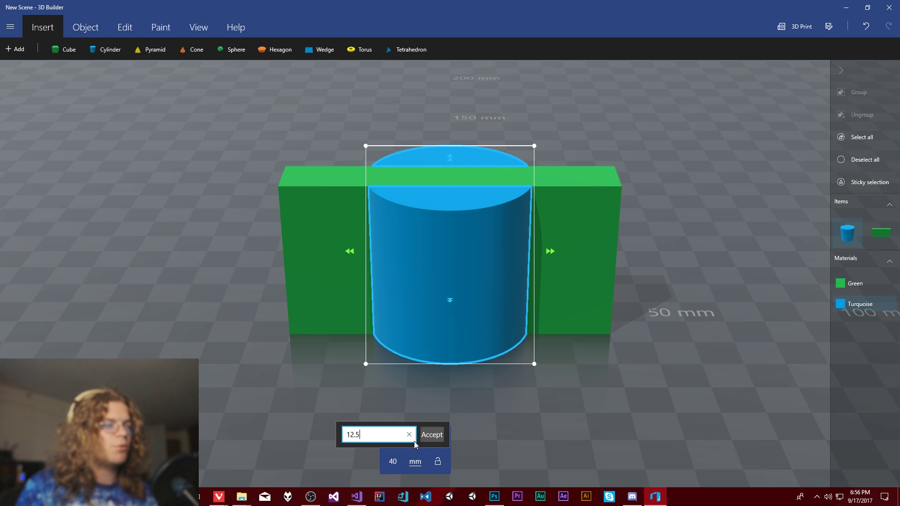
pyautogui.press('Return')
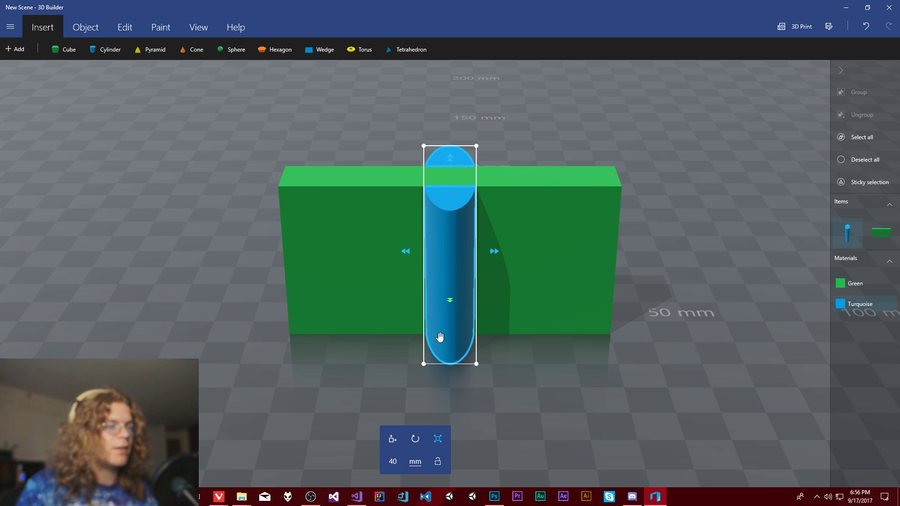
pyautogui.click(391, 462)
pyautogui.write('12.5')
pyautogui.press('Return')
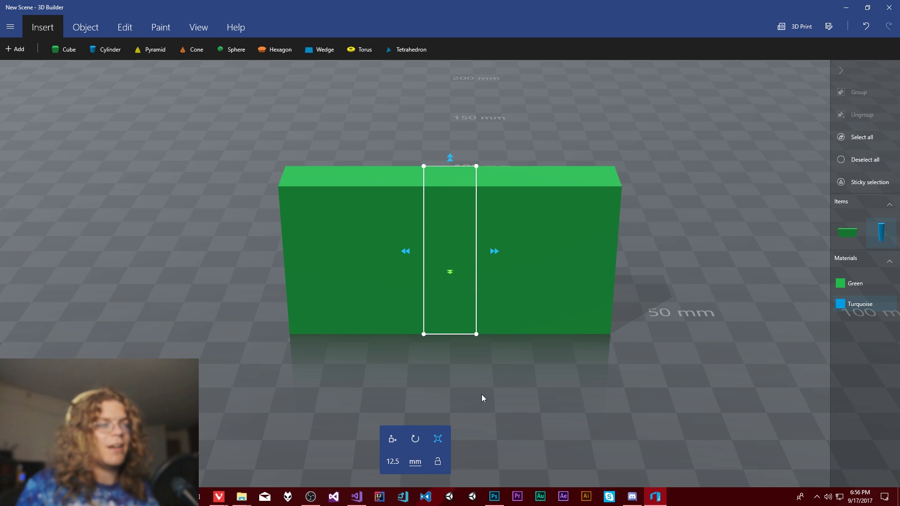
# Step: Move the cylinder along the block's length, past its end face, to a position of 51.25 mm
pyautogui.click(392, 439)
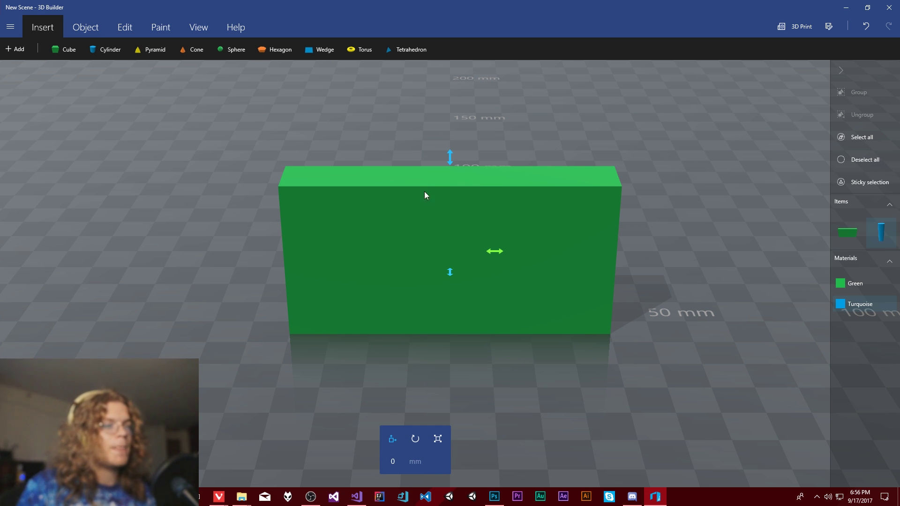
pyautogui.moveTo(495, 251); pyautogui.dragTo(683, 246)
pyautogui.click(394, 464)
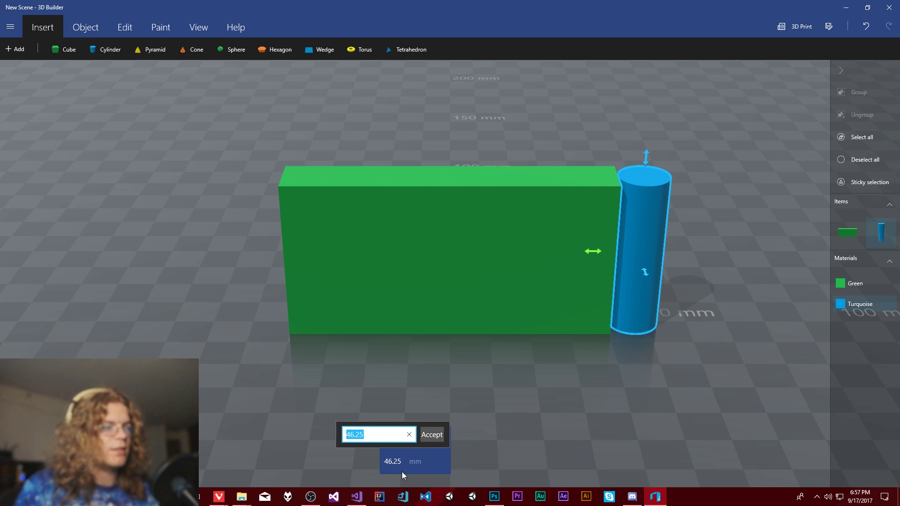
pyautogui.write('5')
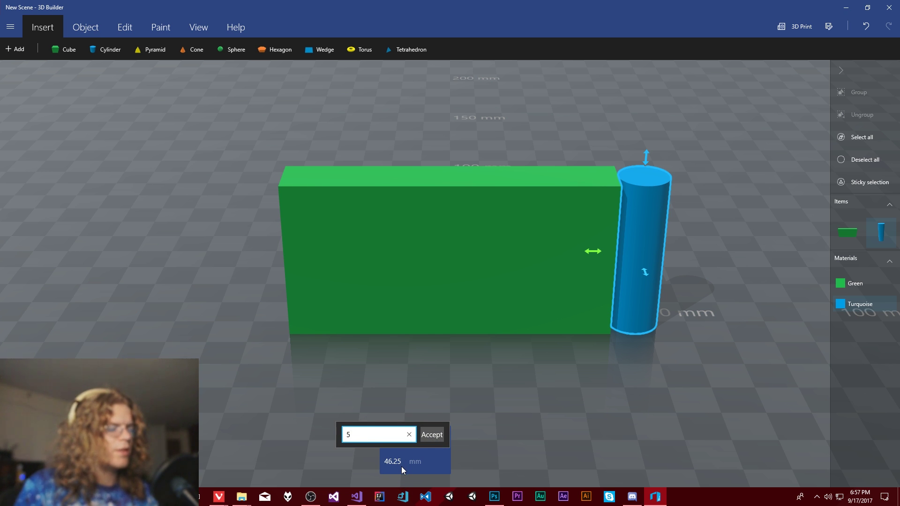
pyautogui.write('1.25')
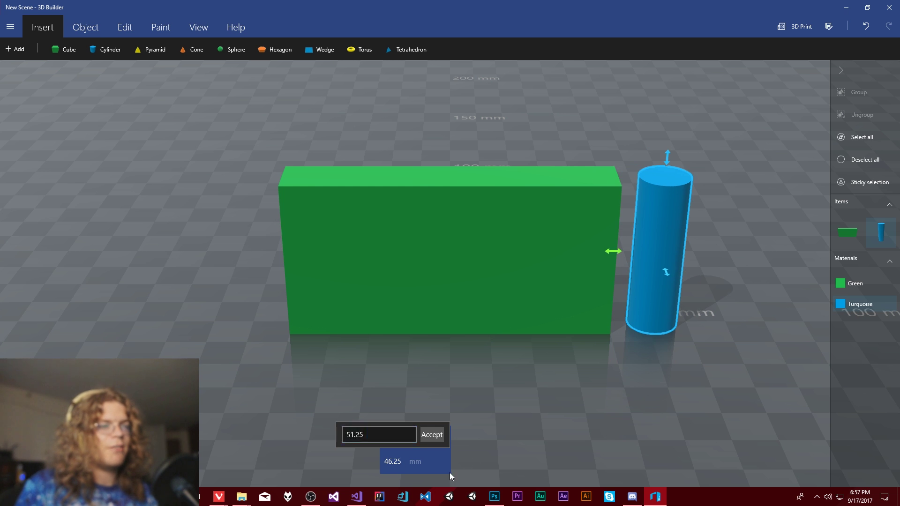
pyautogui.press('Return')
# Step: Bring the cylinder closer to the block's end face and set its position along the length to 48.25 mm
pyautogui.moveTo(654, 407); pyautogui.dragTo(590, 420)
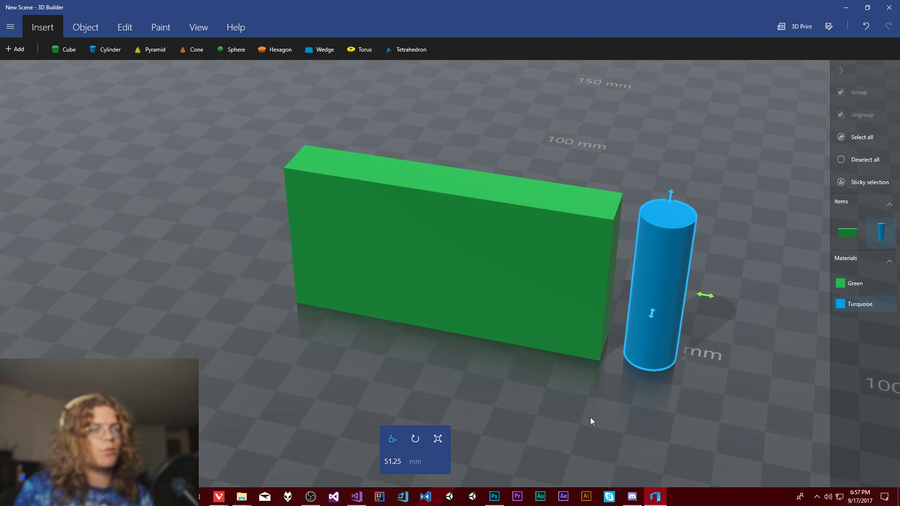
pyautogui.click(396, 462)
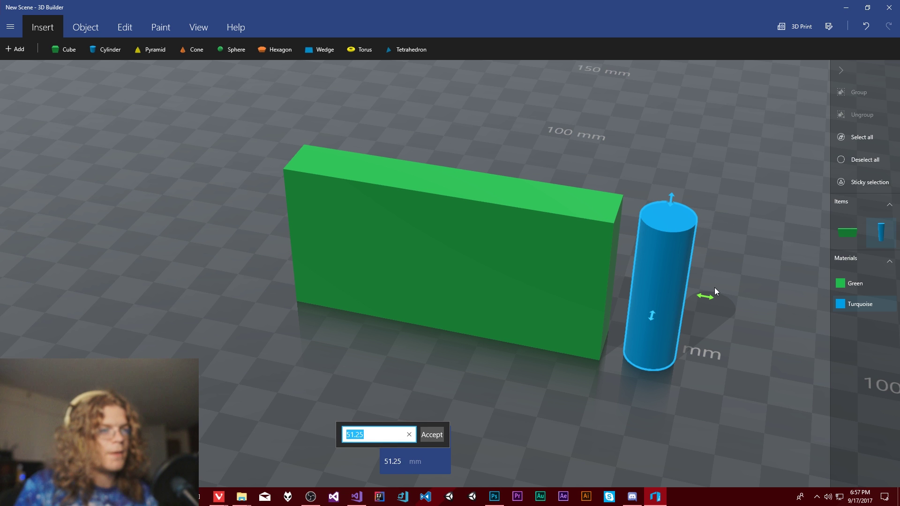
pyautogui.click(703, 295)
pyautogui.moveTo(706, 298); pyautogui.dragTo(688, 291)
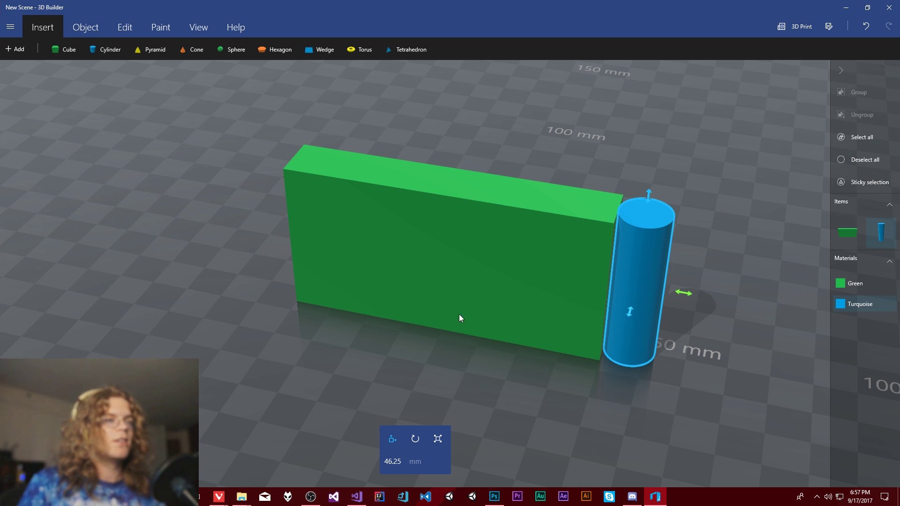
pyautogui.click(393, 461)
pyautogui.write('4')
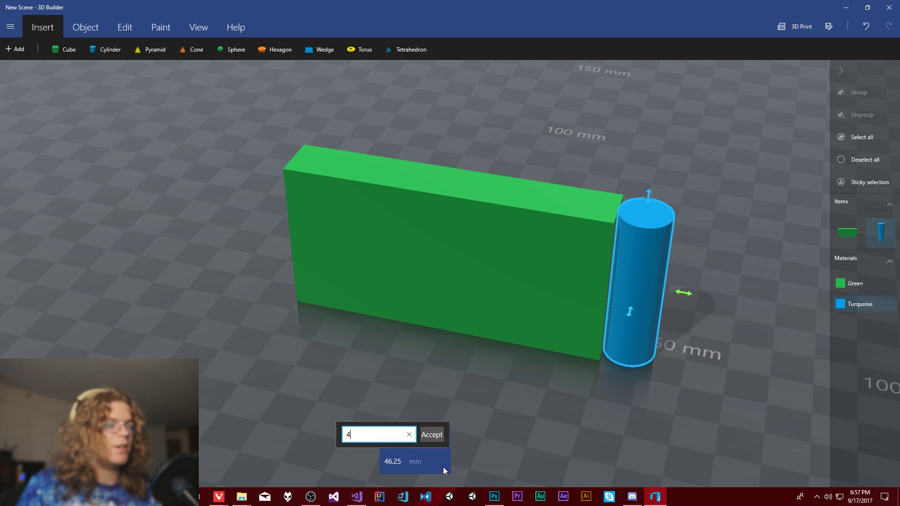
pyautogui.write('8.25')
pyautogui.press('Return')
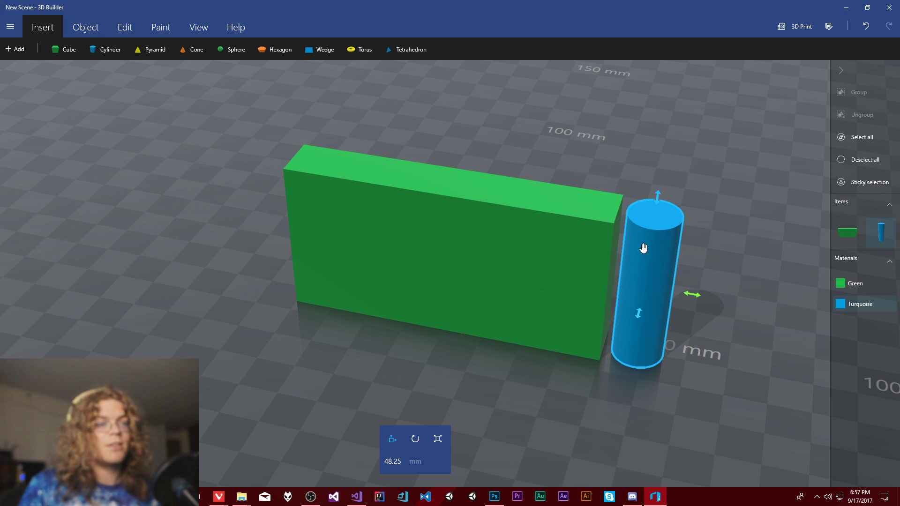
# Step: Examine the block, the cylinder and the gap between them from several angles
pyautogui.moveTo(595, 370); pyautogui.dragTo(591, 341)
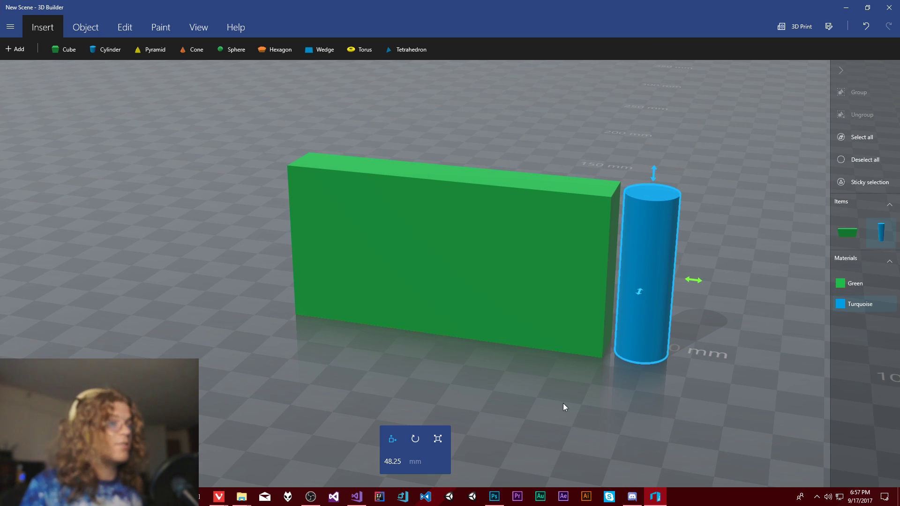
pyautogui.moveTo(564, 407); pyautogui.dragTo(541, 265)
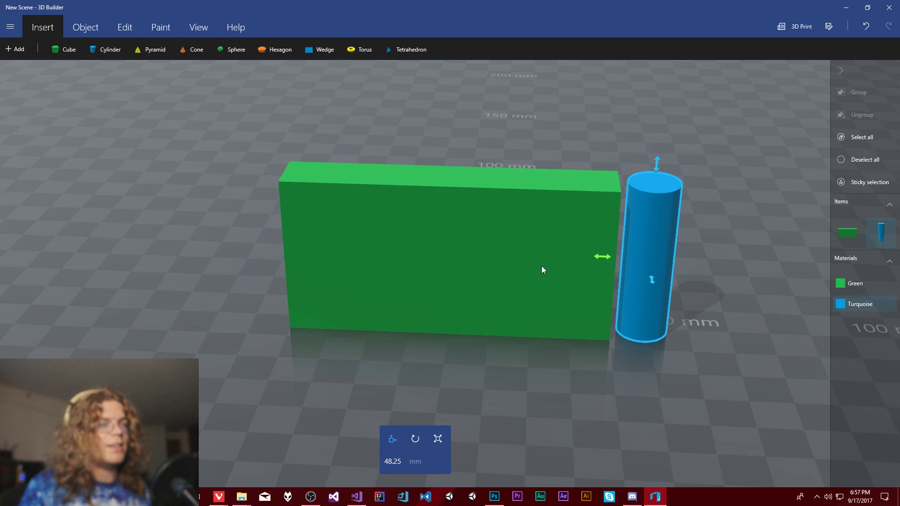
pyautogui.keyDown('ctrl'); pyautogui.click(545, 255); pyautogui.keyUp('ctrl')
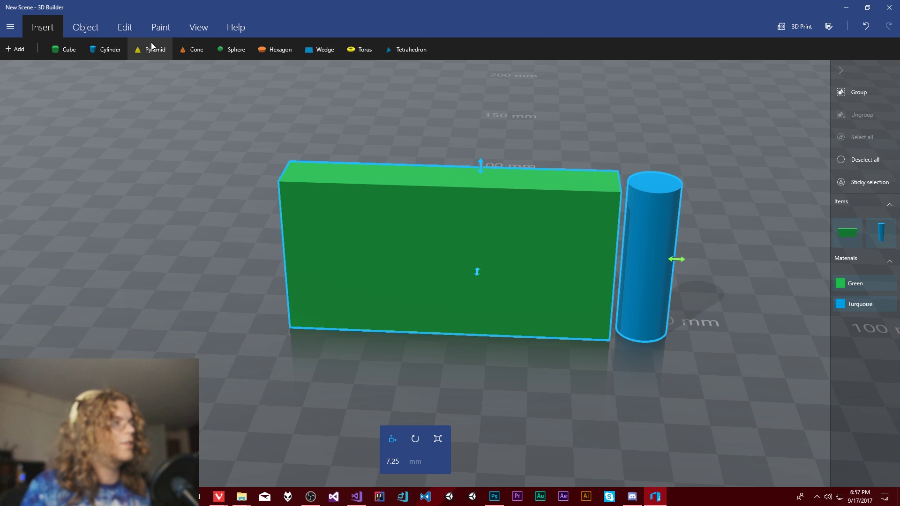
pyautogui.moveTo(527, 389); pyautogui.dragTo(420, 270)
pyautogui.click(344, 252)
pyautogui.moveTo(300, 365); pyautogui.dragTo(640, 396)
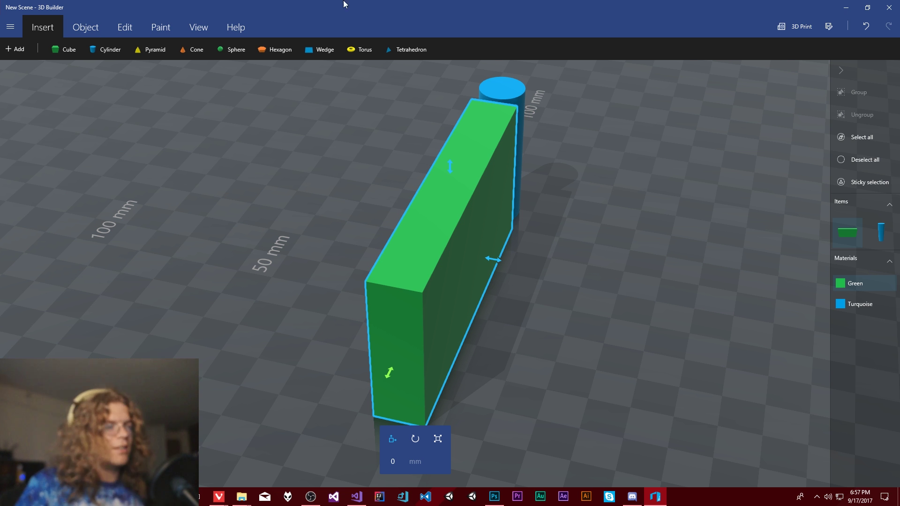
pyautogui.moveTo(580, 388); pyautogui.dragTo(296, 338)
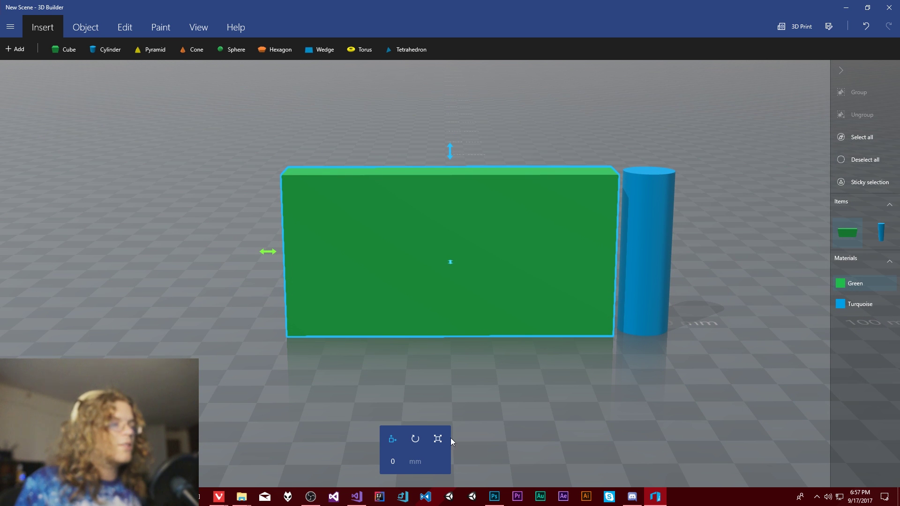
pyautogui.moveTo(679, 335); pyautogui.dragTo(568, 415)
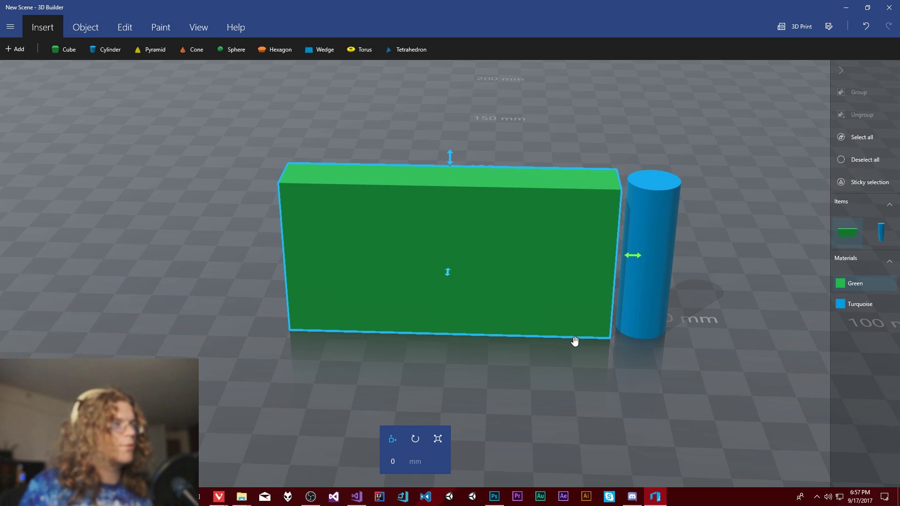
pyautogui.moveTo(574, 341)
pyautogui.mouseDown()
pyautogui.moveTo(534, 352)
pyautogui.moveTo(547, 339)
pyautogui.moveTo(572, 354)
pyautogui.mouseUp()
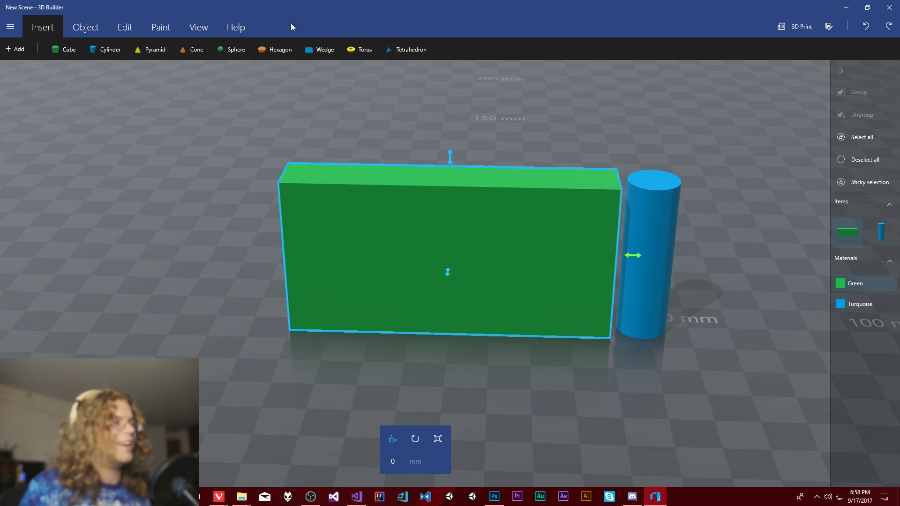
# Step: Select the block and the cylinder together and merge them into one object
pyautogui.keyDown('ctrl'); pyautogui.click(656, 206); pyautogui.keyUp('ctrl')
pyautogui.click(125, 31)
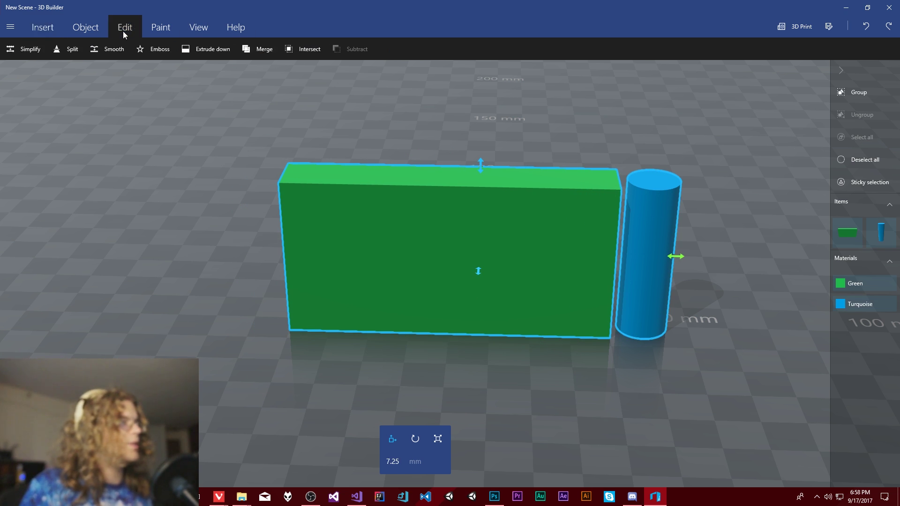
pyautogui.click(252, 49)
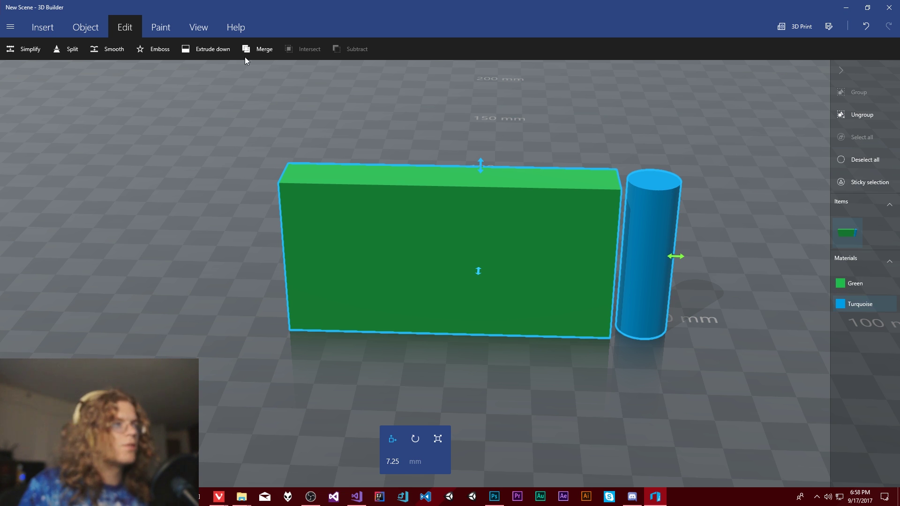
# Step: Try to paint the merged block and cylinder green at full coverage
pyautogui.click(150, 35)
pyautogui.click(29, 48)
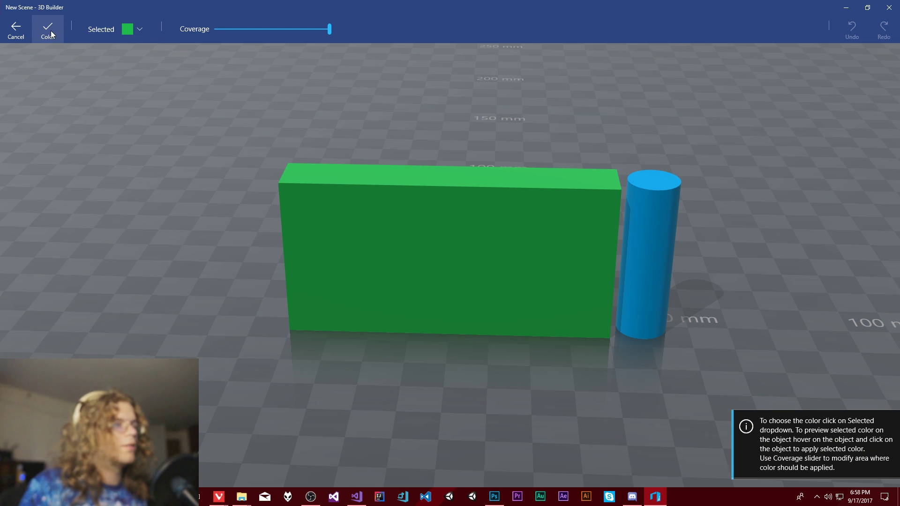
pyautogui.click(127, 29)
pyautogui.click(160, 47)
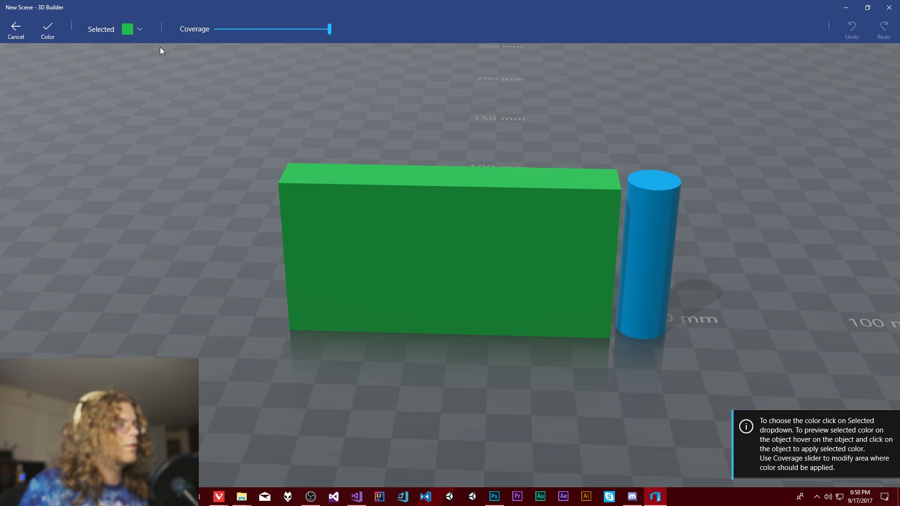
pyautogui.click(113, 29)
pyautogui.click(215, 122)
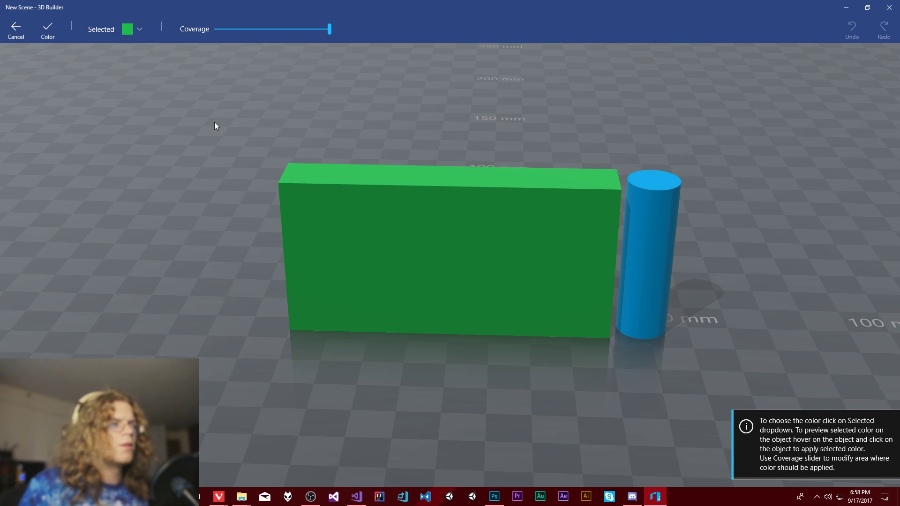
pyautogui.click(48, 36)
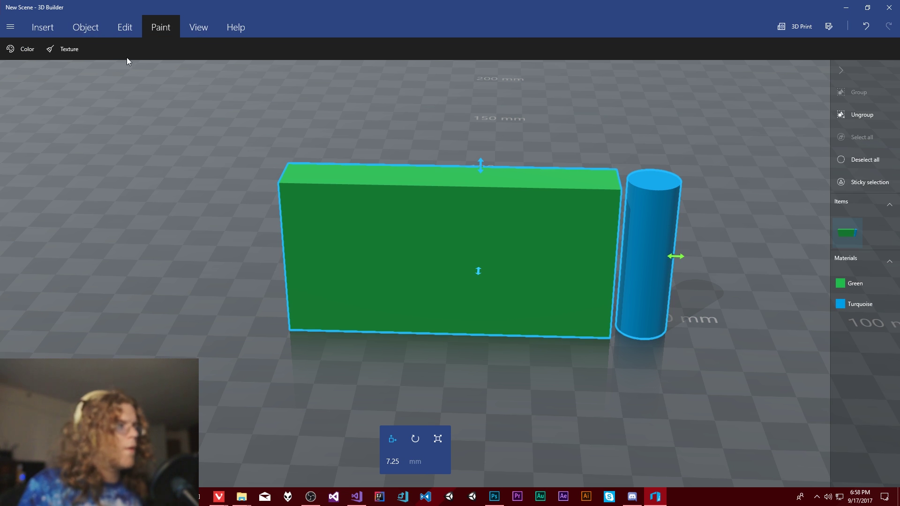
pyautogui.click(116, 26)
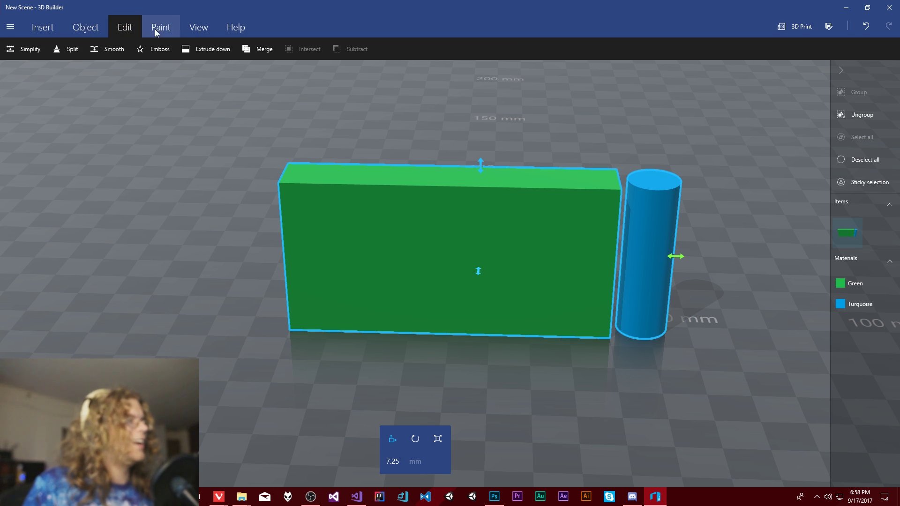
pyautogui.click(93, 28)
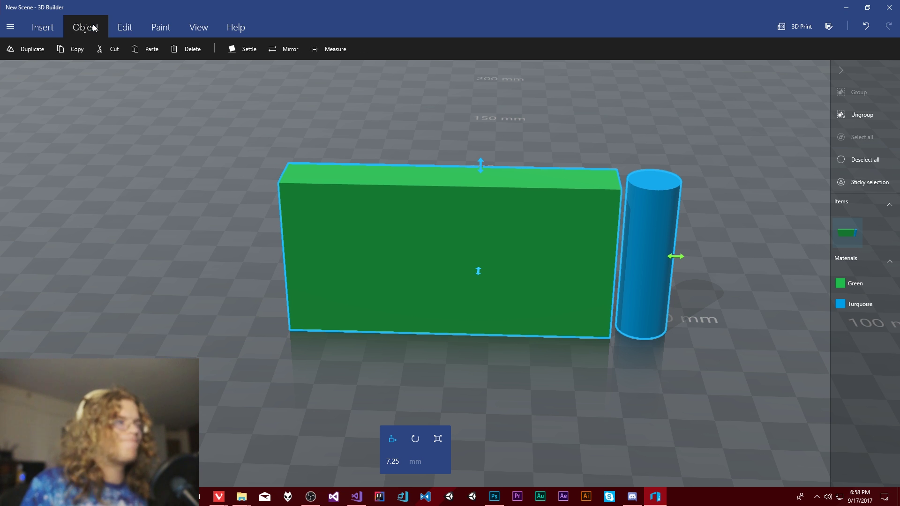
pyautogui.click(50, 28)
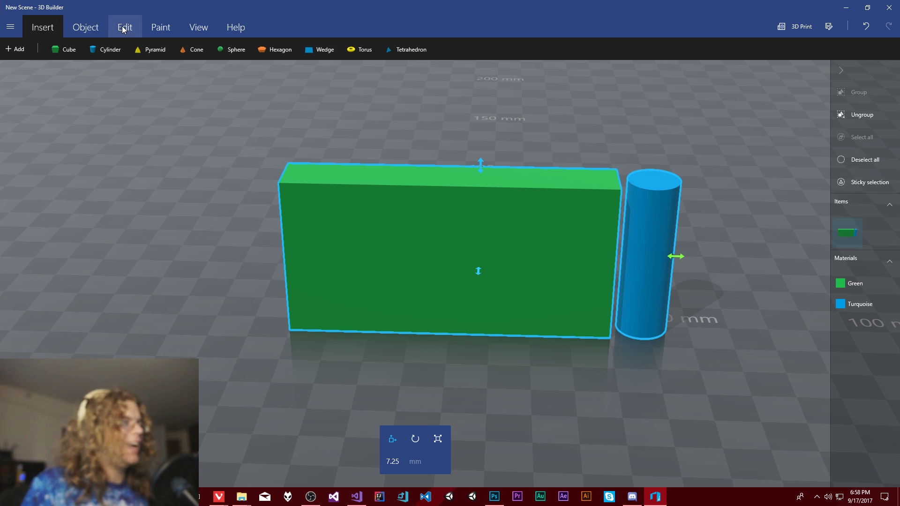
pyautogui.click(160, 27)
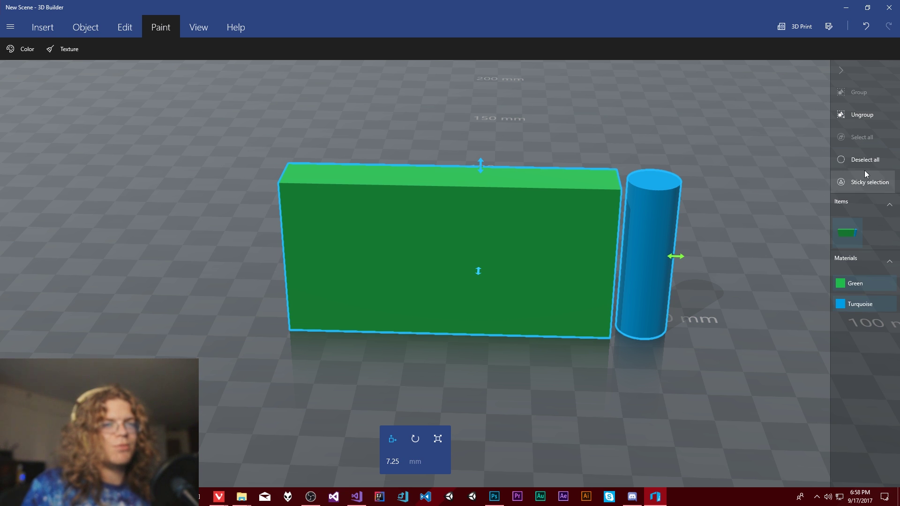
# Step: Ungroup the merged object and paint only the cylinder green
pyautogui.click(852, 116)
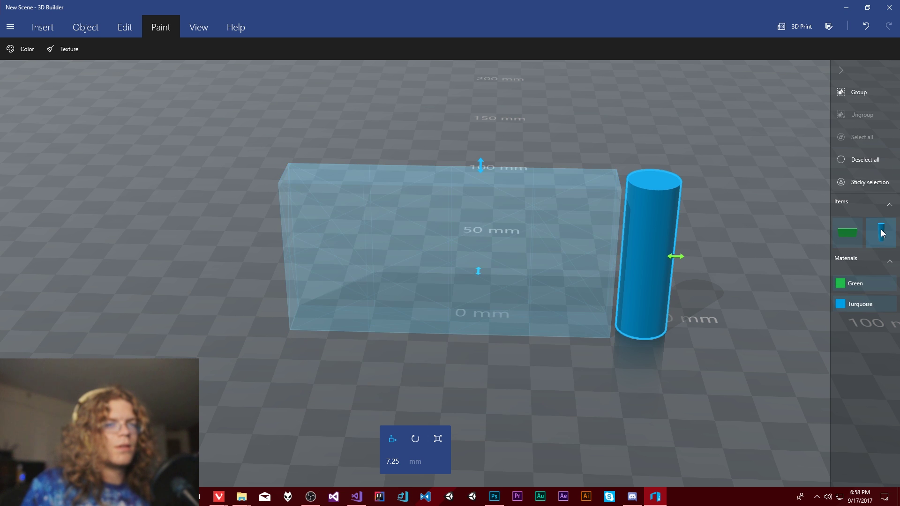
pyautogui.click(880, 233)
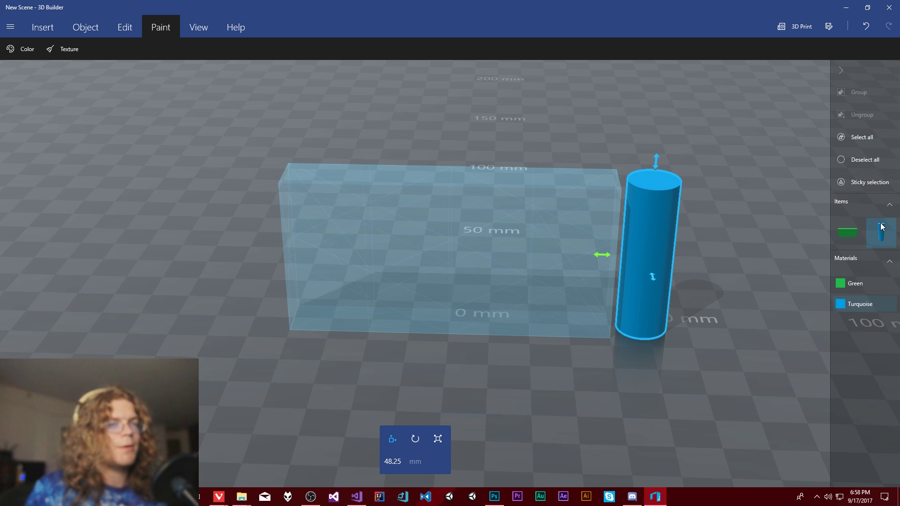
pyautogui.click(14, 49)
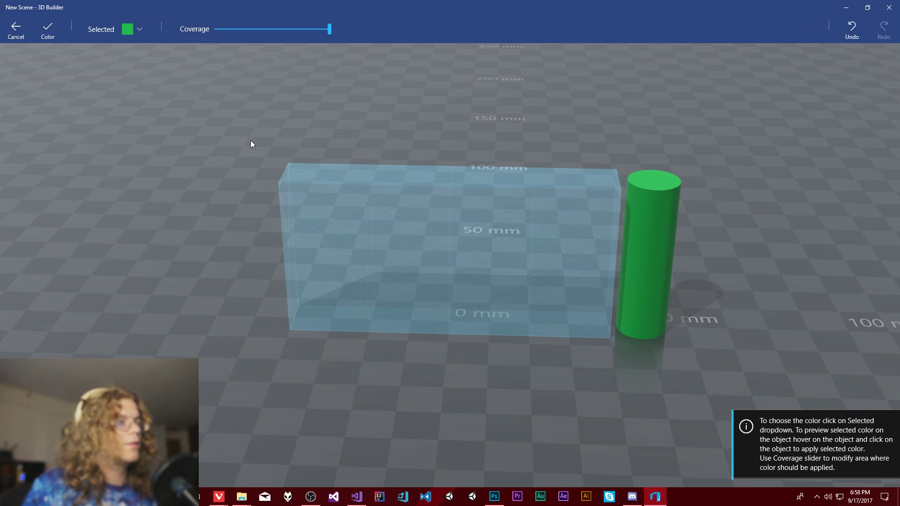
pyautogui.click(52, 28)
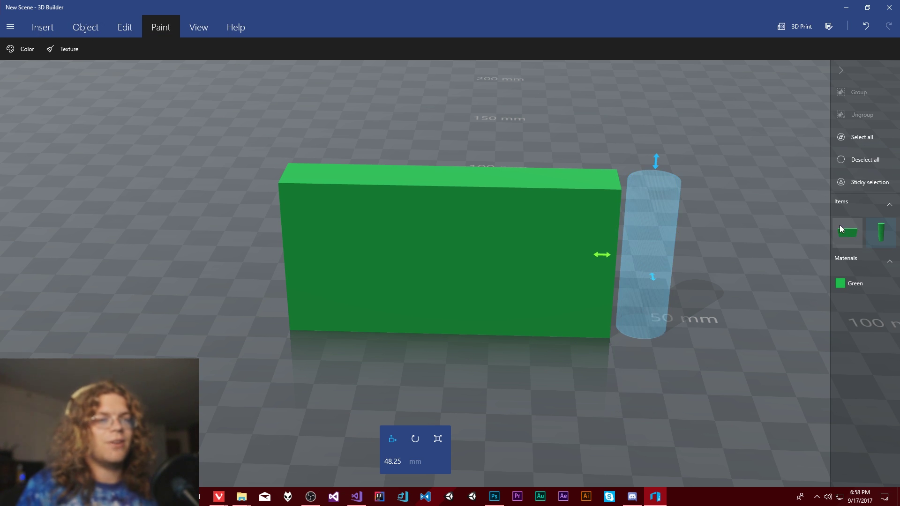
# Step: Select the green block and the green cylinder together and group them
pyautogui.click(845, 235)
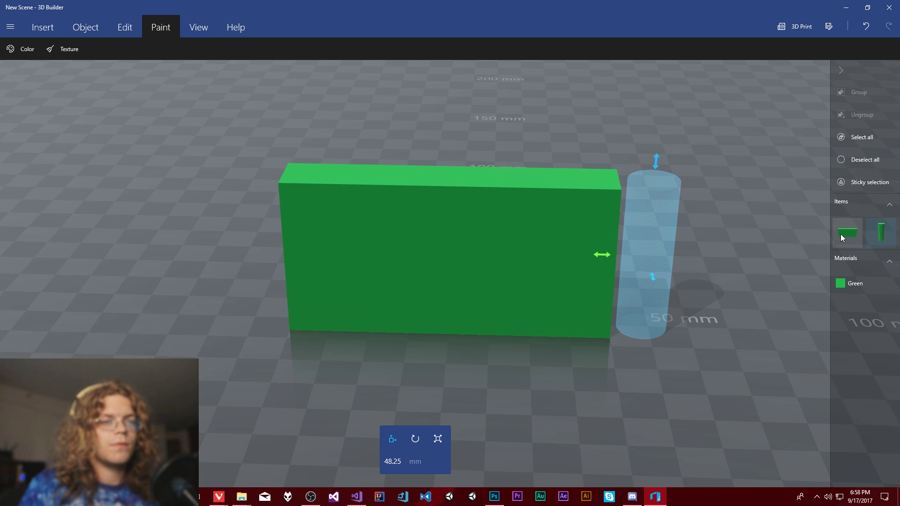
pyautogui.click(880, 232)
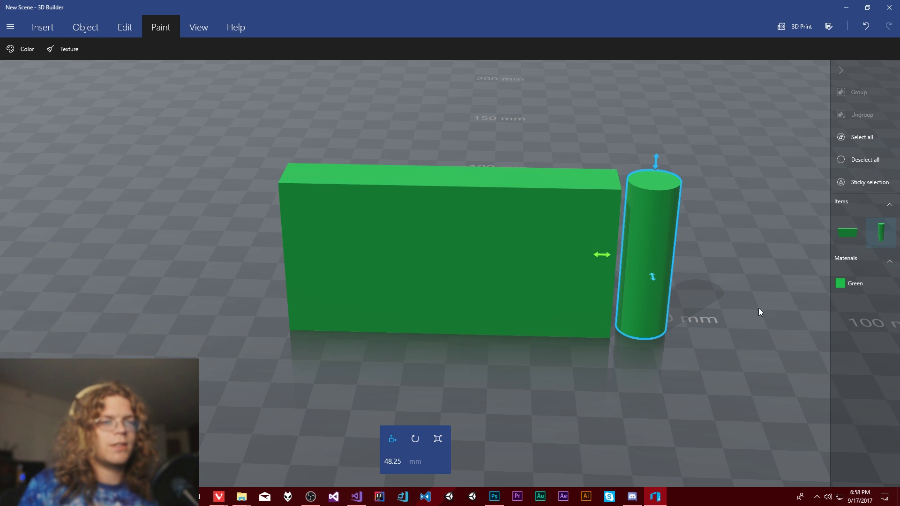
pyautogui.click(524, 214)
pyautogui.click(630, 216)
pyautogui.click(618, 216)
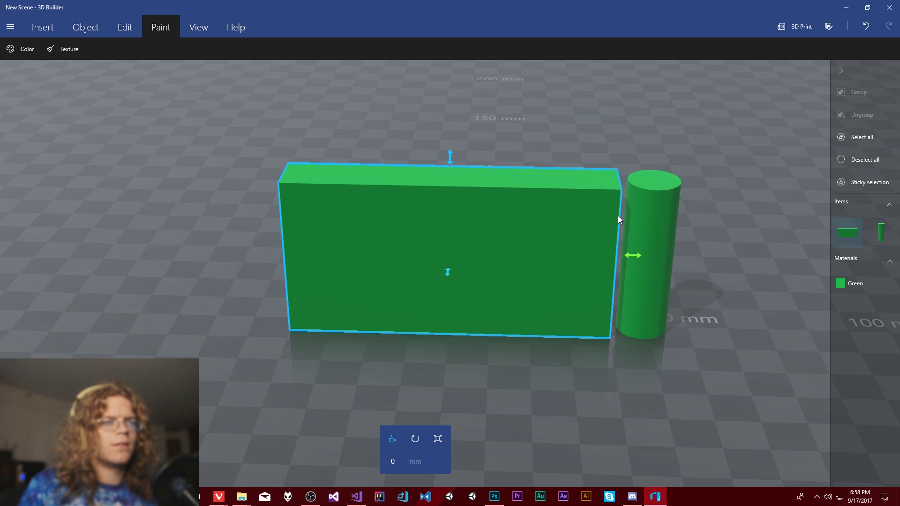
pyautogui.click(124, 29)
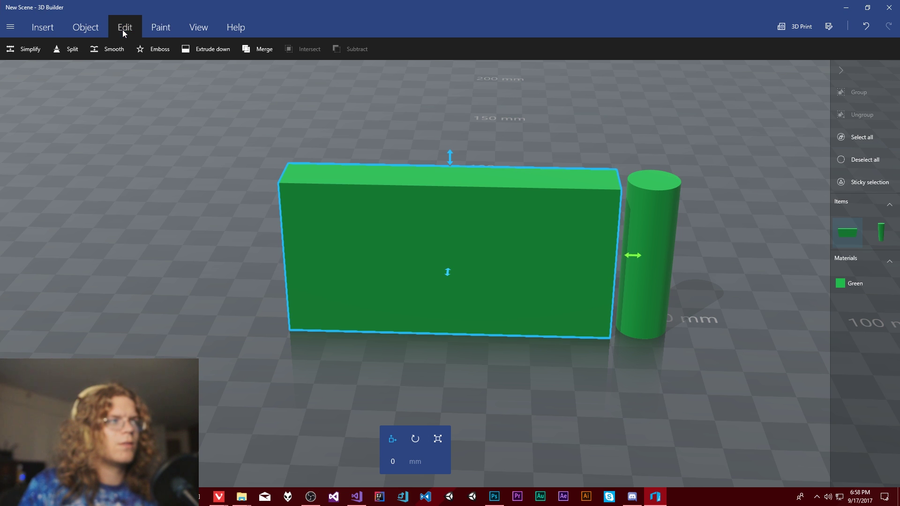
pyautogui.keyDown('ctrl'); pyautogui.click(656, 265); pyautogui.keyUp('ctrl')
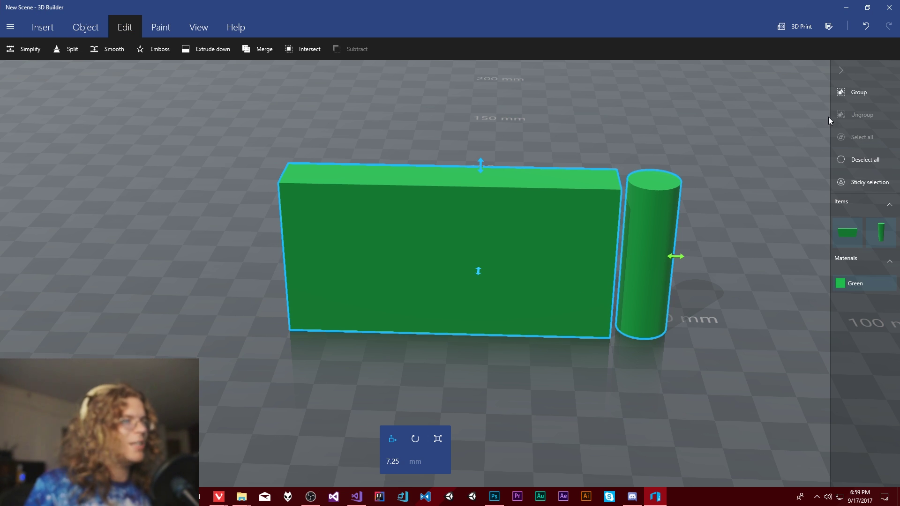
pyautogui.click(856, 92)
# Step: View the grouped part from below and undo its accidental sideways move
pyautogui.moveTo(656, 345); pyautogui.dragTo(672, 333)
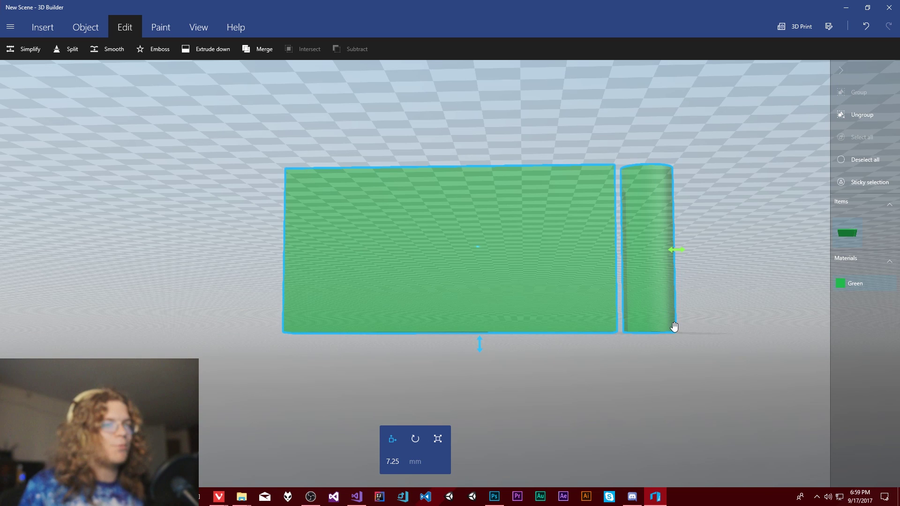
pyautogui.moveTo(574, 285); pyautogui.dragTo(581, 369)
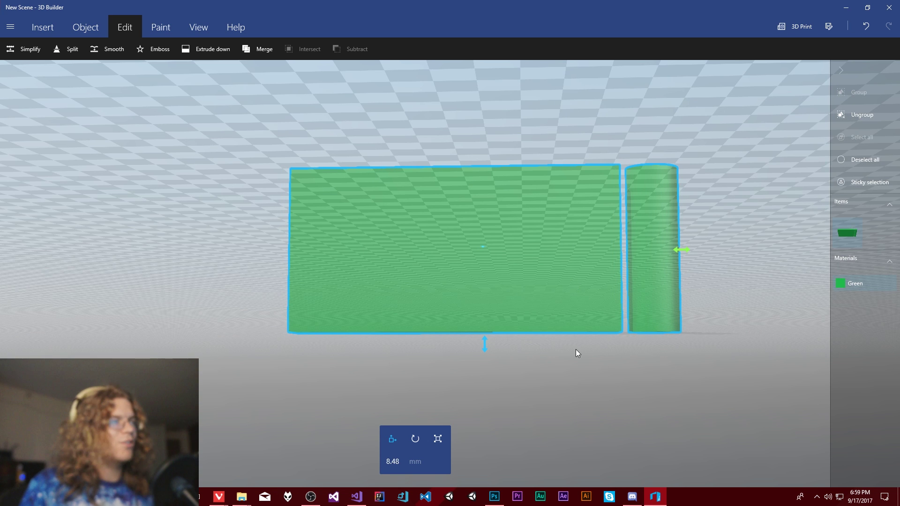
pyautogui.hotkey('ctrl', 'z')
pyautogui.moveTo(569, 467); pyautogui.dragTo(580, 439, button='right')
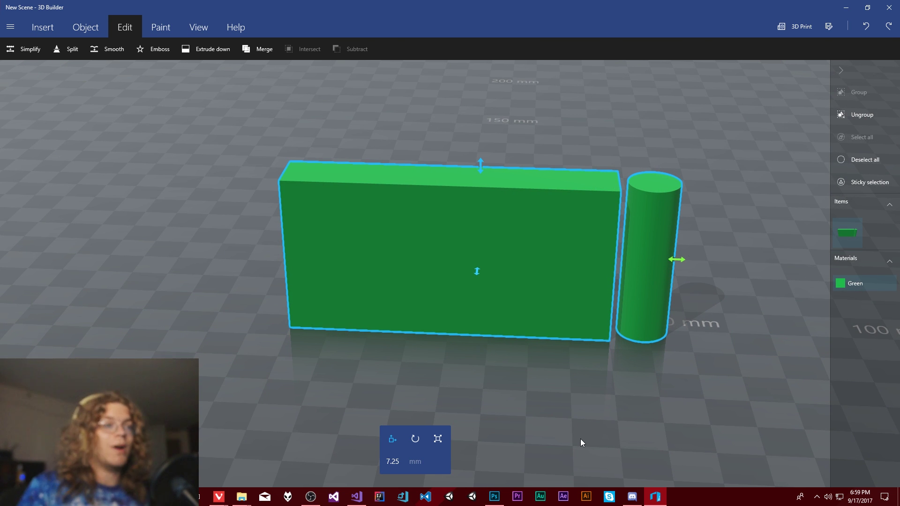
# Step: Move the grouped block and cylinder backward to a depth position of 38.25 mm and insert another cylinder
pyautogui.click(87, 31)
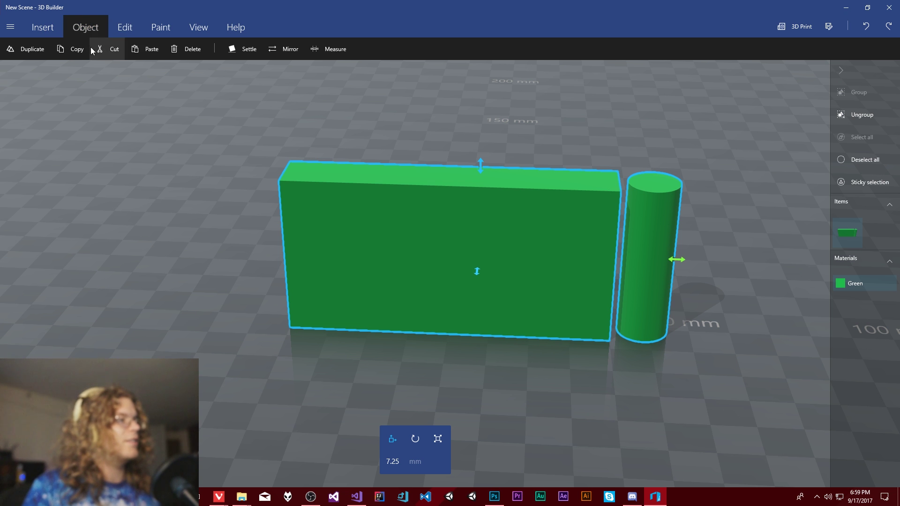
pyautogui.click(39, 29)
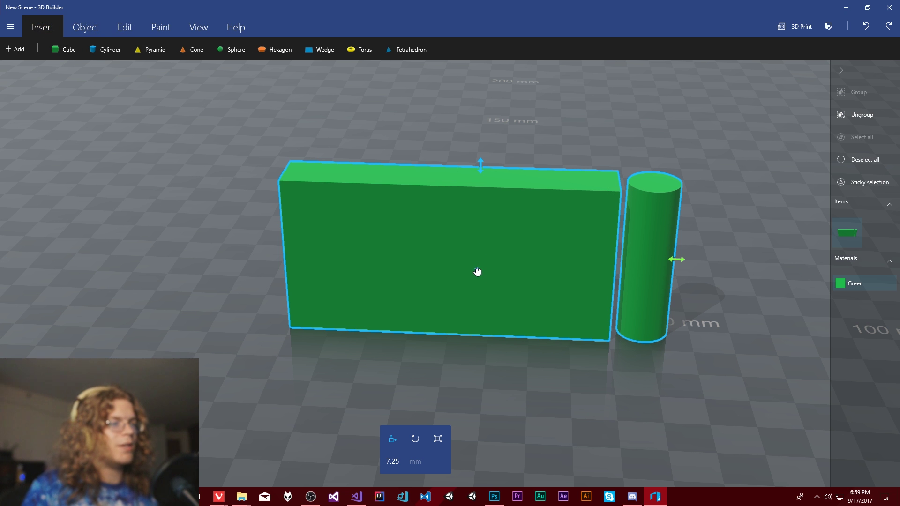
pyautogui.moveTo(477, 272); pyautogui.dragTo(492, 215)
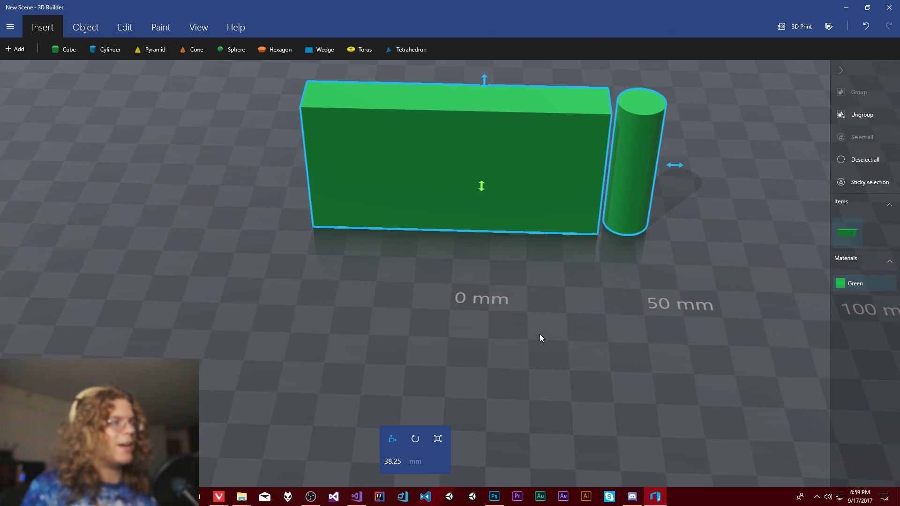
pyautogui.click(108, 50)
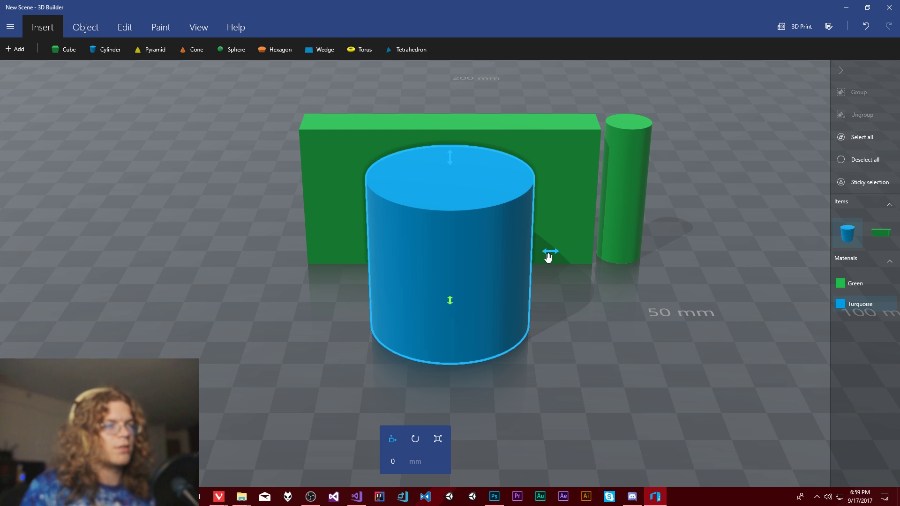
pyautogui.click(395, 460)
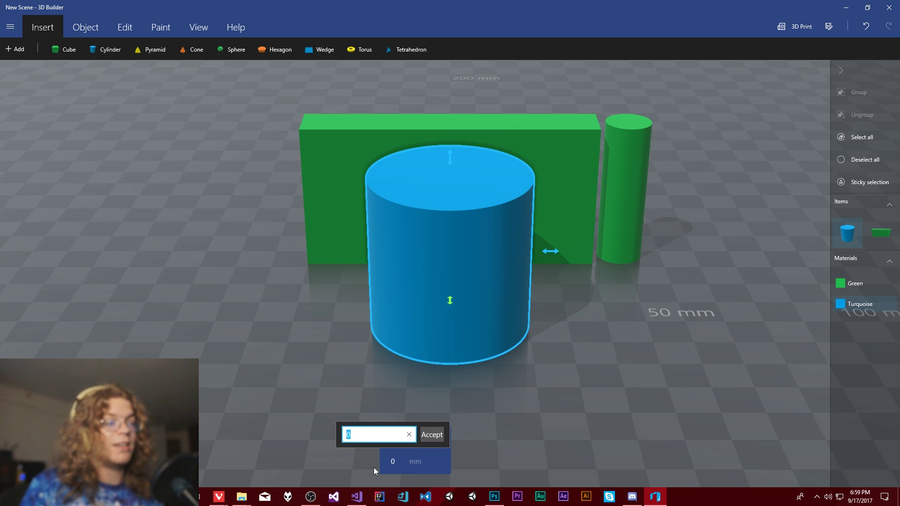
pyautogui.write('12.5')
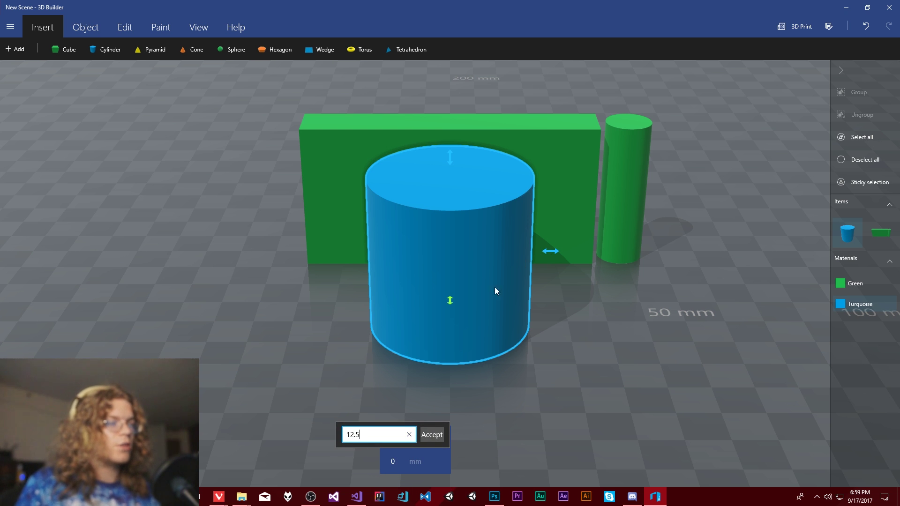
pyautogui.press('Return')
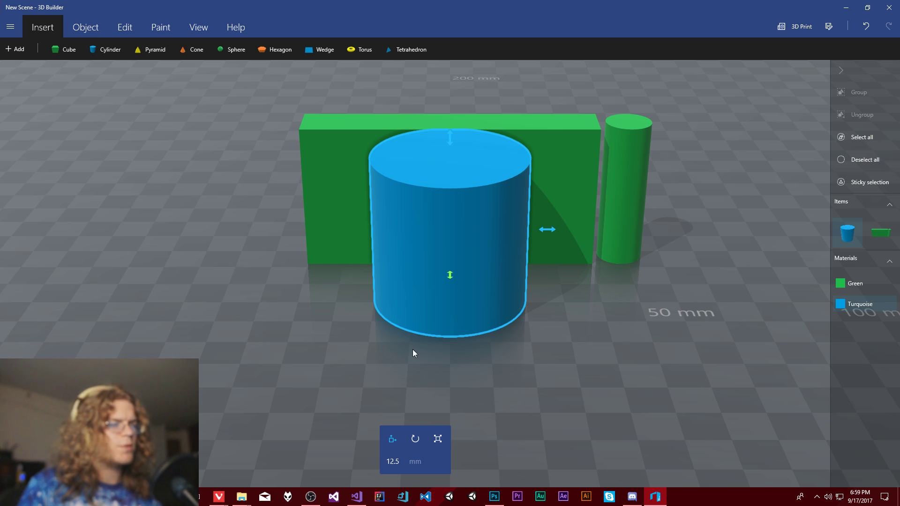
pyautogui.hotkey('ctrl', 'z')
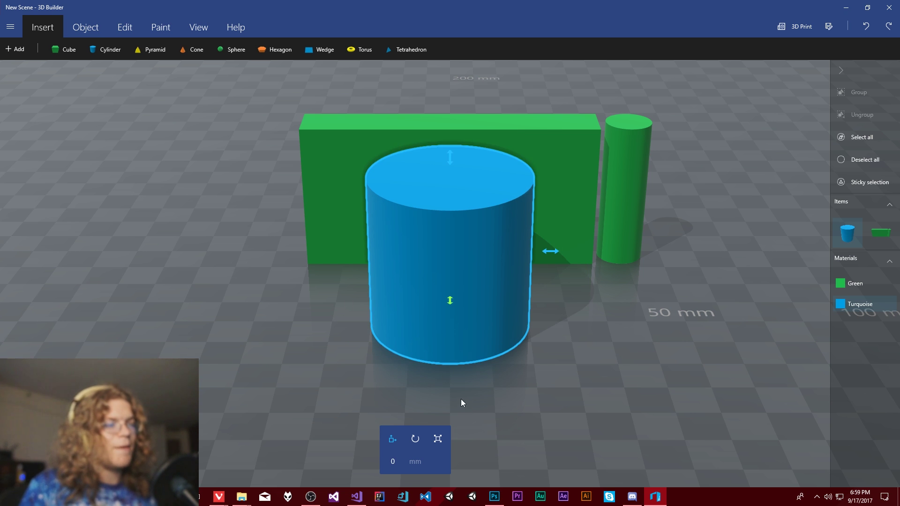
# Step: Resize the new turquoise cylinder to 12.5 mm in both depth and width
pyautogui.click(432, 445)
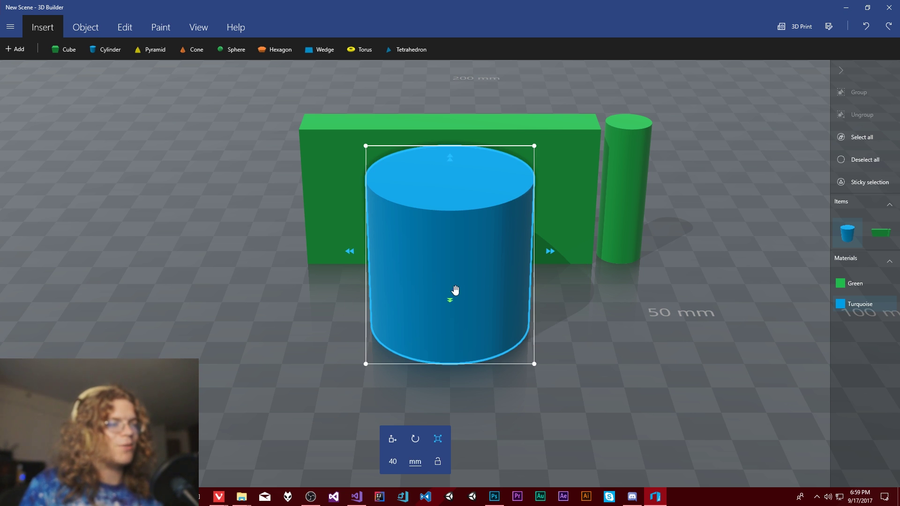
pyautogui.click(393, 461)
pyautogui.write('12.5')
pyautogui.press('Return')
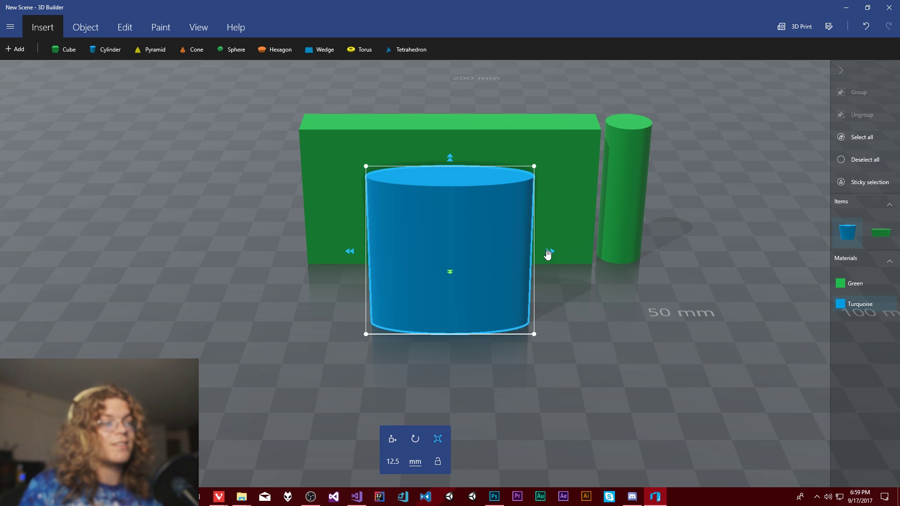
pyautogui.click(393, 461)
pyautogui.write('12.5')
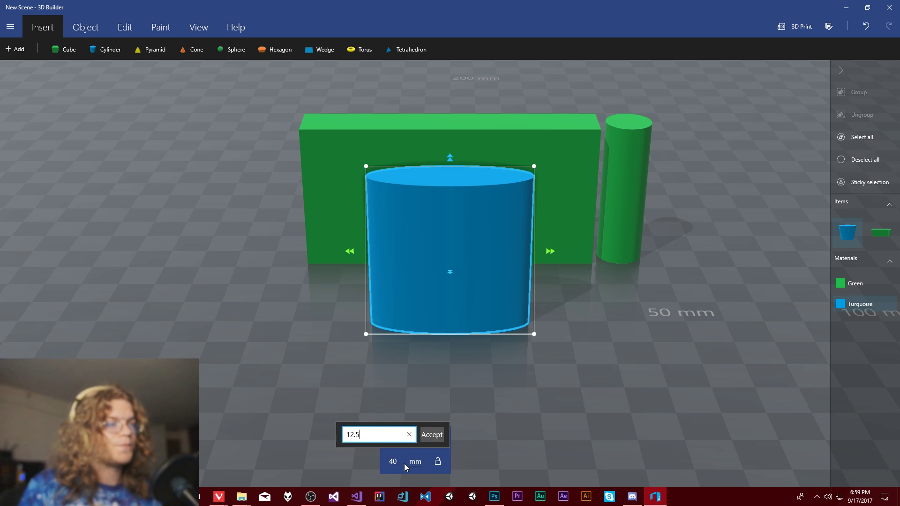
pyautogui.press('Return')
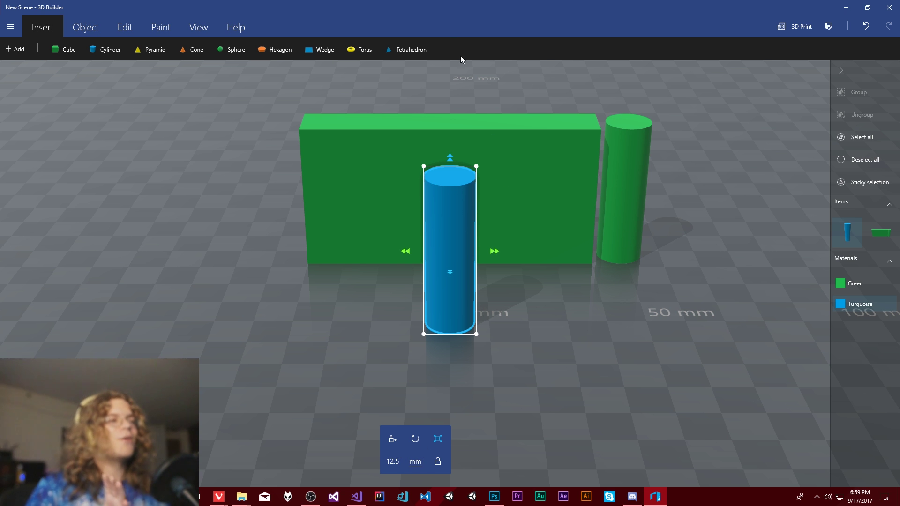
# Step: Set the turquoise cylinder's width and depth to 16.5 mm each
pyautogui.click(398, 459)
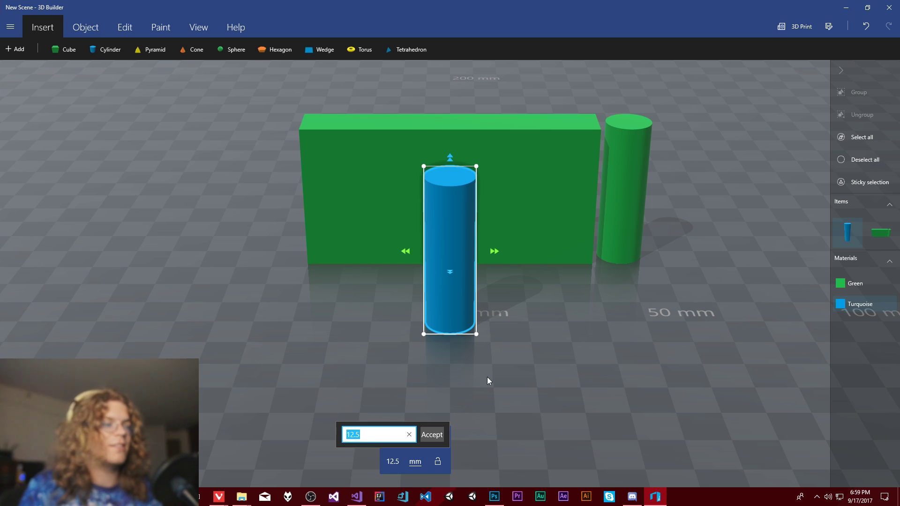
pyautogui.write('16.5')
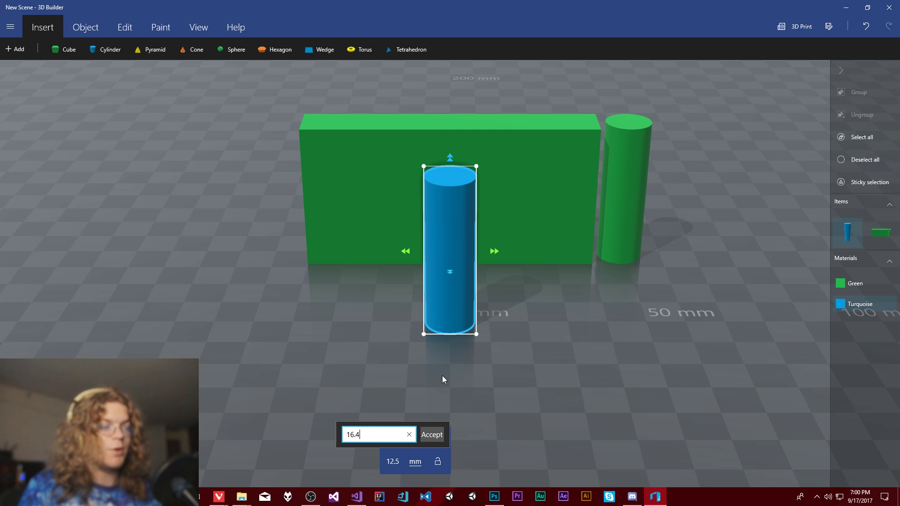
pyautogui.press('Return')
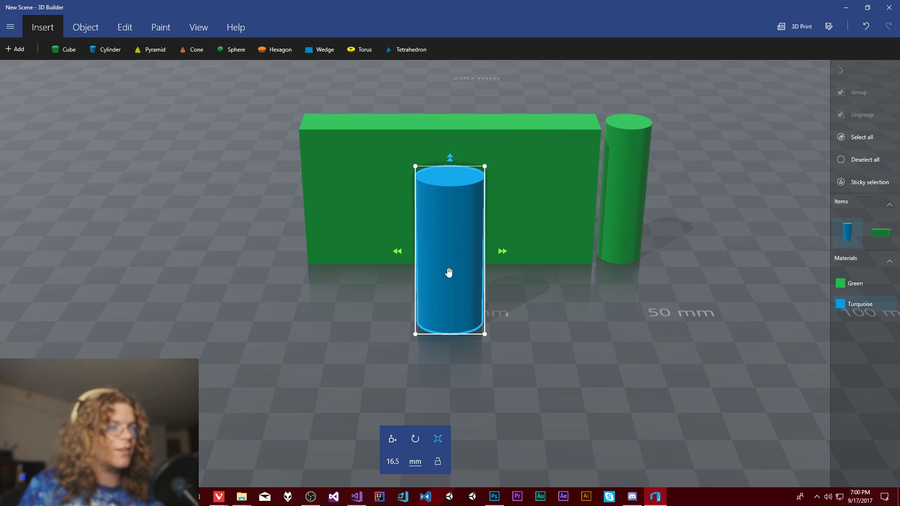
pyautogui.click(392, 463)
pyautogui.write('16.5')
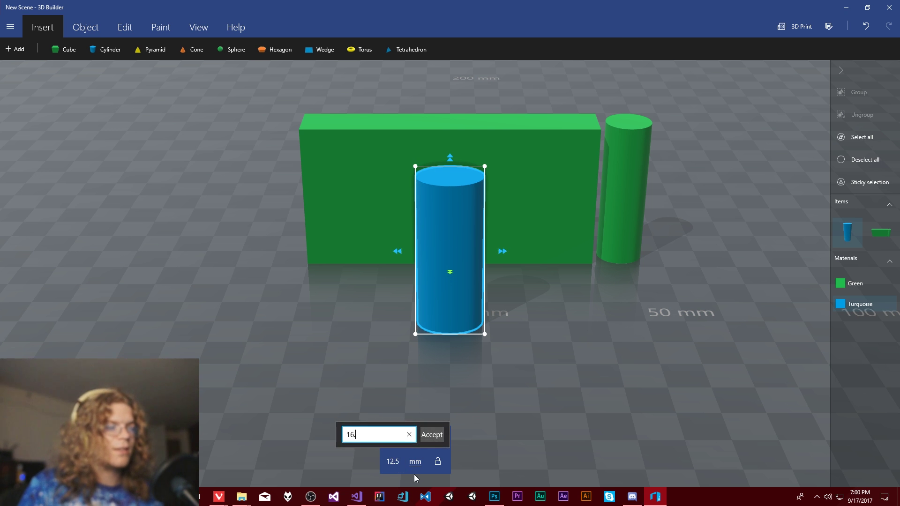
pyautogui.press('Return')
# Step: Set the turquoise cylinder's height to 42 mm
pyautogui.moveTo(581, 359); pyautogui.dragTo(560, 339)
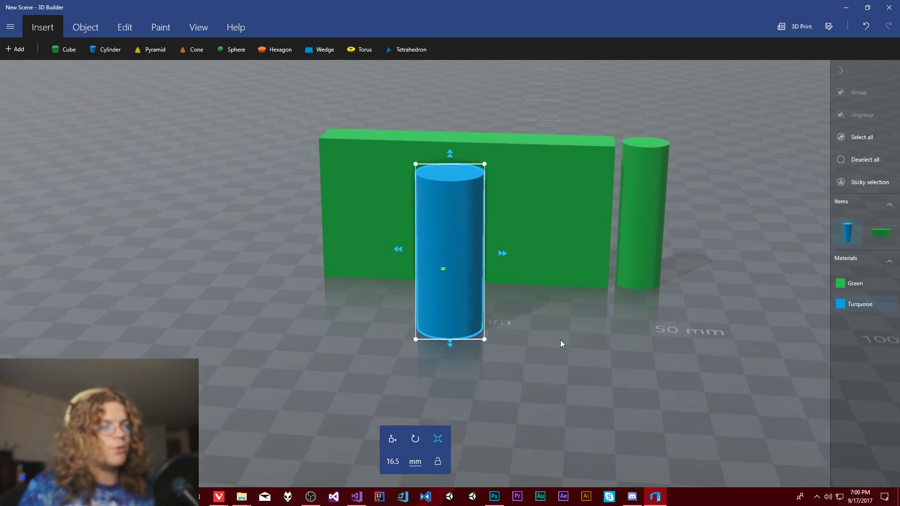
pyautogui.click(450, 345)
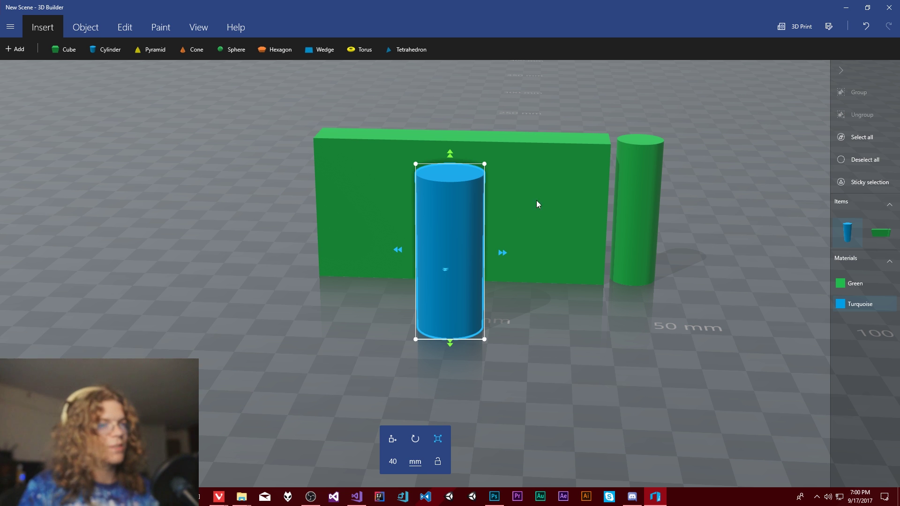
pyautogui.click(393, 462)
pyautogui.write('42')
pyautogui.press('Return')
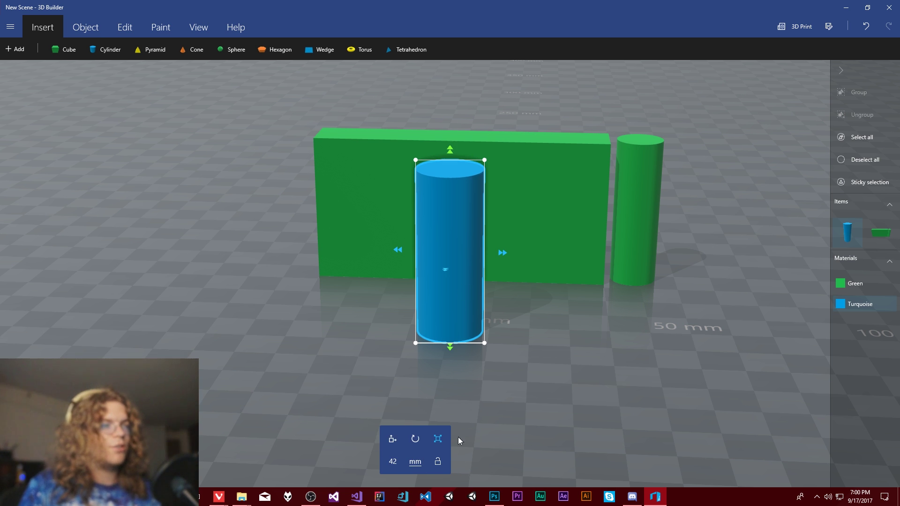
# Step: Try moving the turquoise cylinder to a depth position of 1 mm and undo the move
pyautogui.click(398, 440)
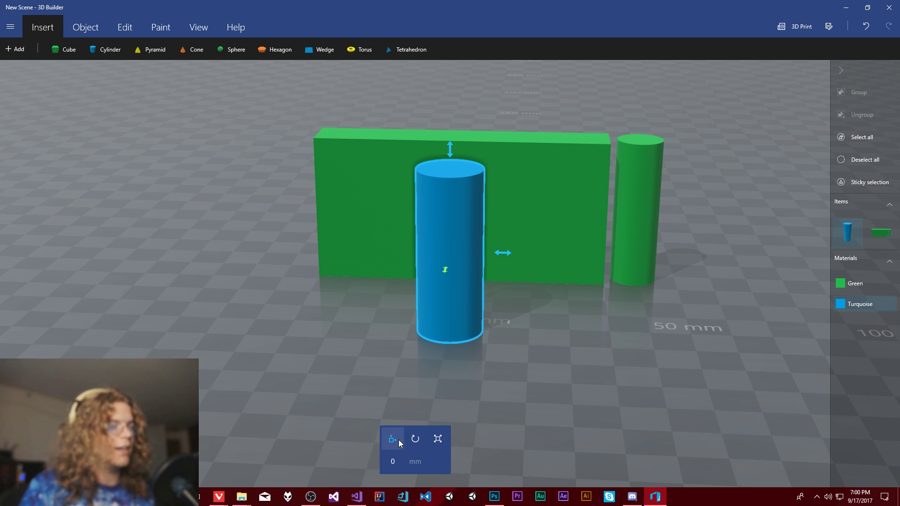
pyautogui.click(398, 468)
pyautogui.write('1')
pyautogui.press('Return')
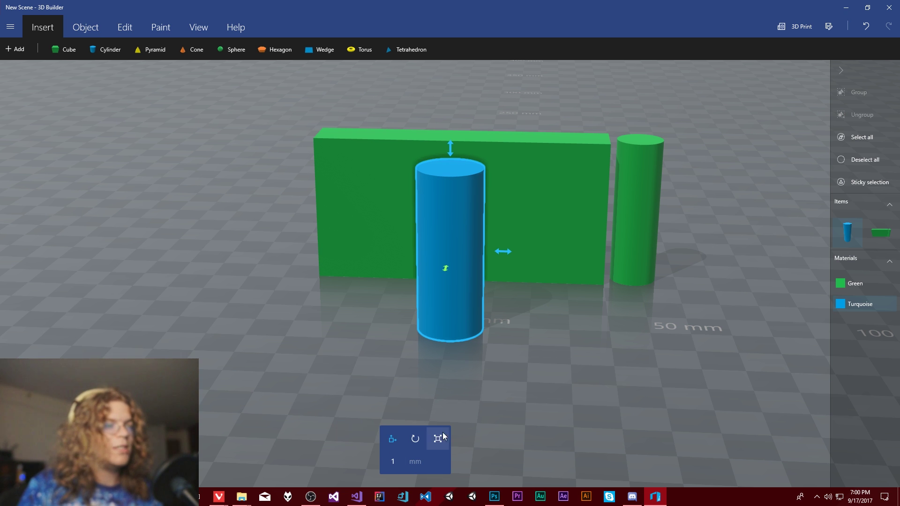
pyautogui.hotkey('ctrl', 'z')
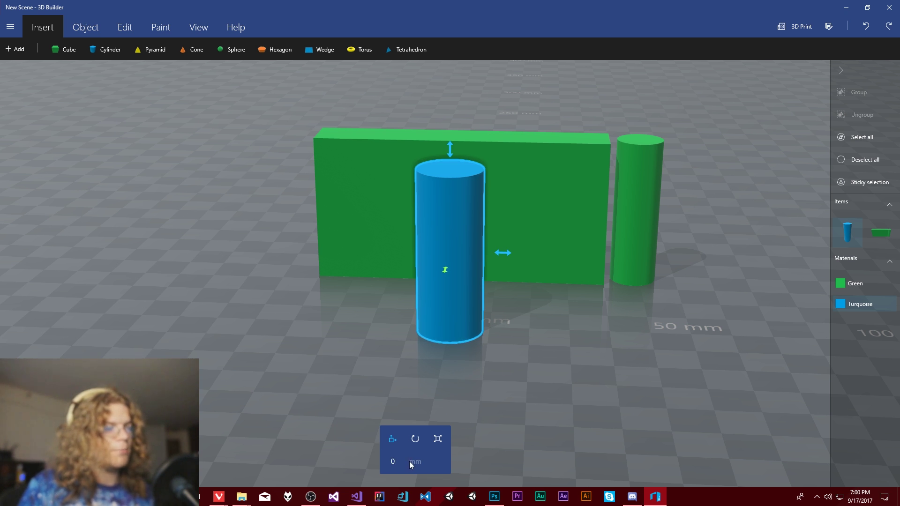
# Step: Move the turquoise cylinder sideways to position 48.25 mm, in line with the green end cylinder
pyautogui.click(451, 153)
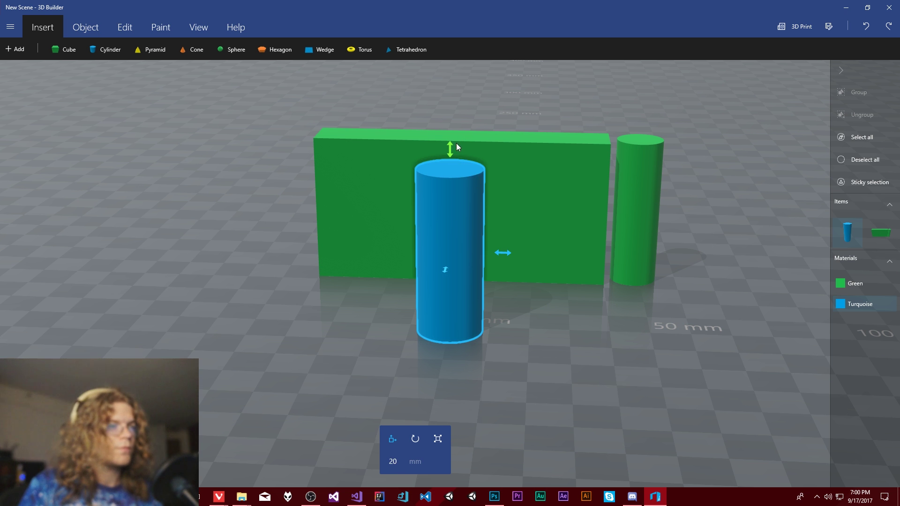
pyautogui.moveTo(456, 143)
pyautogui.mouseDown()
pyautogui.moveTo(452, 126)
pyautogui.moveTo(454, 157)
pyautogui.moveTo(455, 145)
pyautogui.mouseUp()
pyautogui.moveTo(508, 372); pyautogui.dragTo(641, 446)
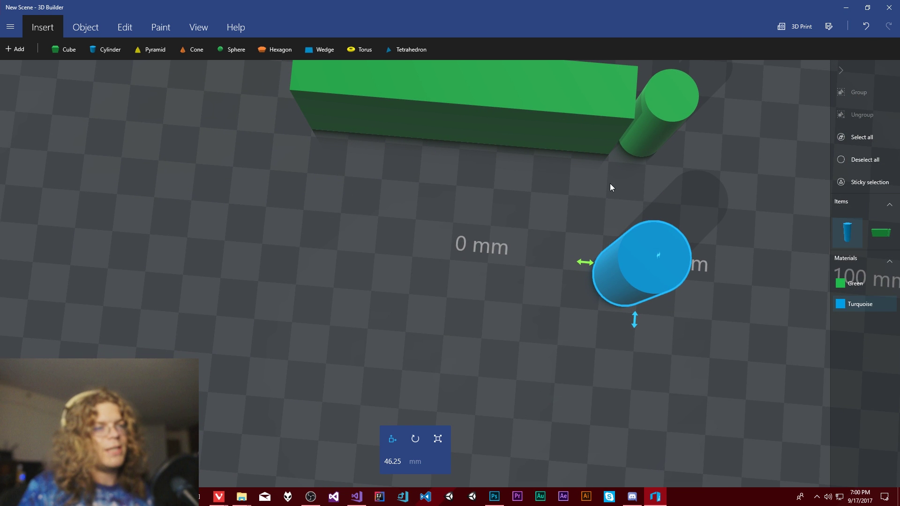
pyautogui.moveTo(391, 464); pyautogui.dragTo(423, 395)
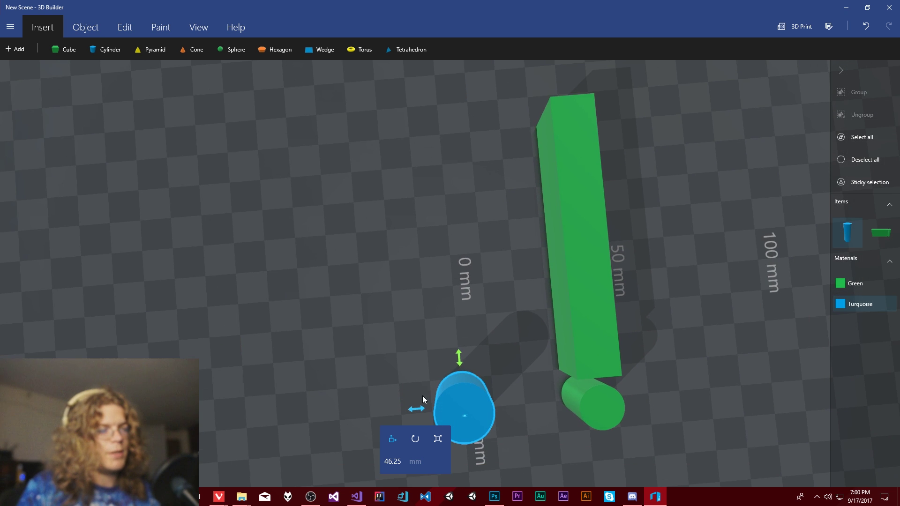
pyautogui.moveTo(535, 353); pyautogui.dragTo(406, 220)
pyautogui.click(393, 461)
pyautogui.write('4')
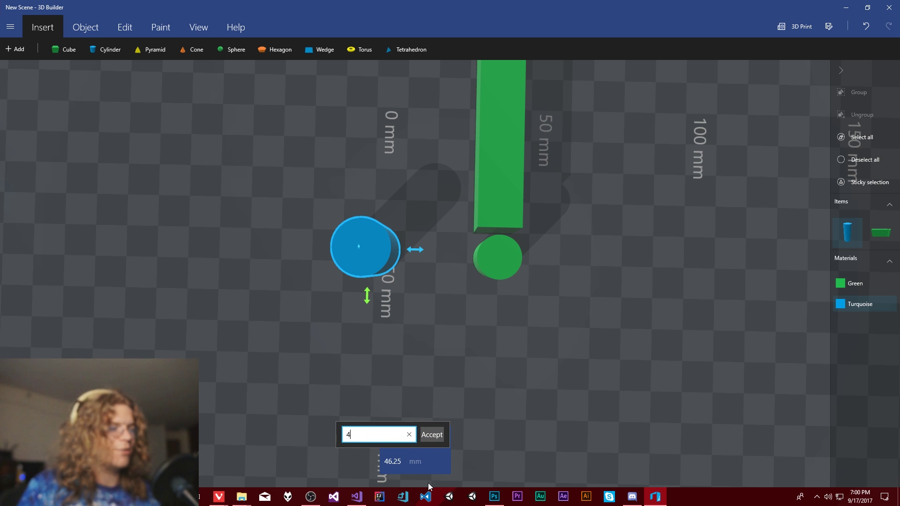
pyautogui.write('8.2')
pyautogui.press('BackSpace')
pyautogui.press('BackSpace')
pyautogui.write('.25')
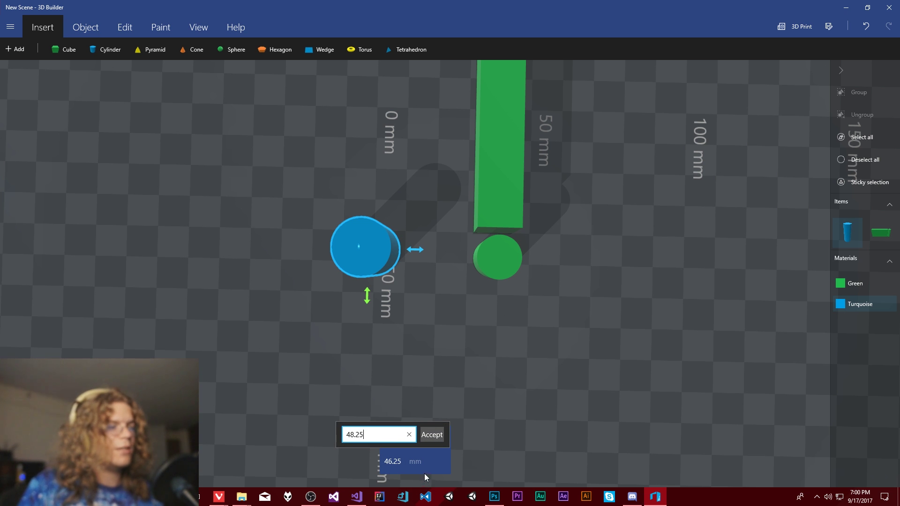
pyautogui.press('Return')
# Step: Insert a cube and paint it turquoise
pyautogui.moveTo(420, 361); pyautogui.dragTo(561, 322)
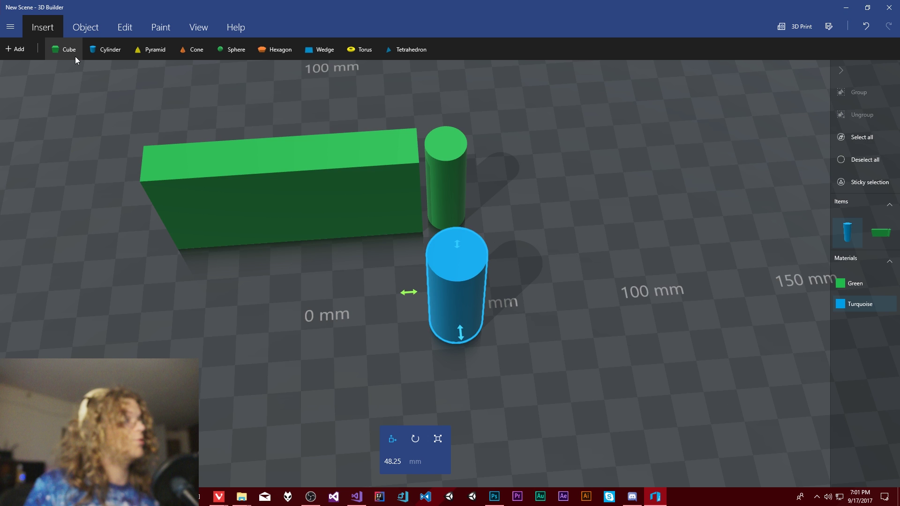
pyautogui.click(75, 57)
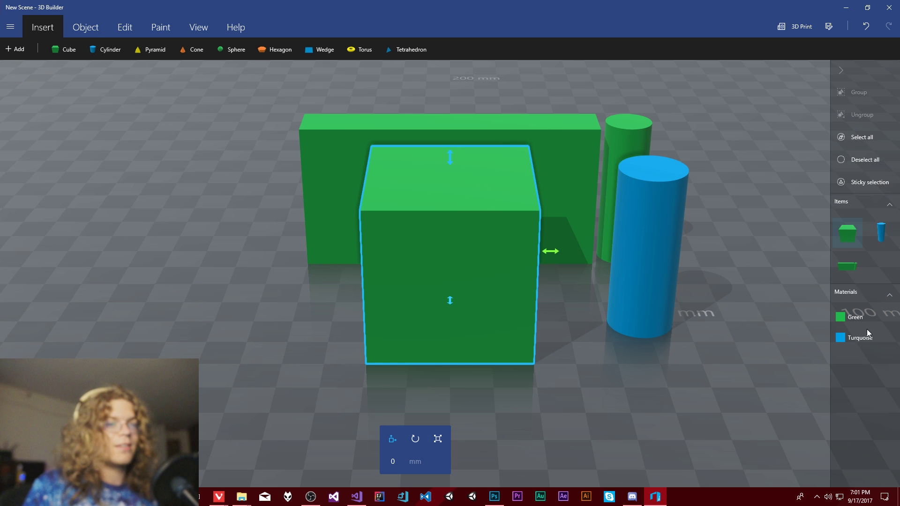
pyautogui.click(126, 29)
pyautogui.click(157, 29)
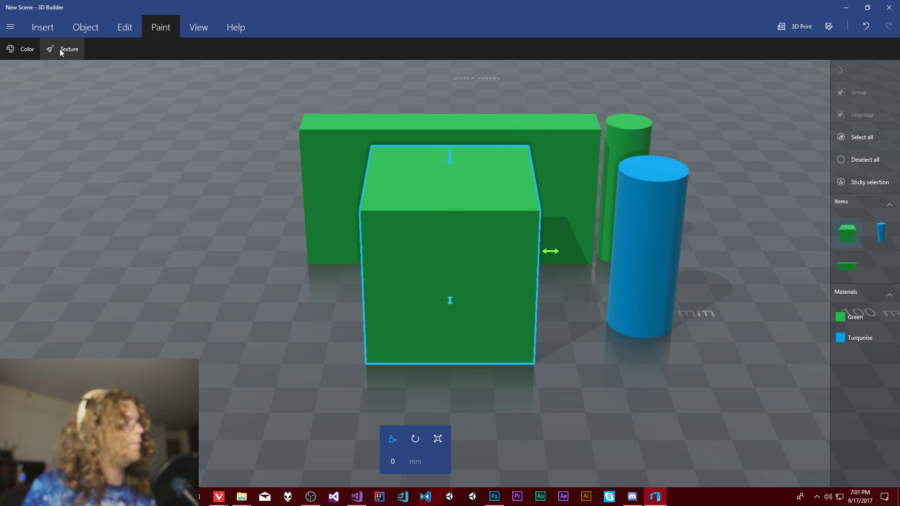
pyautogui.click(23, 49)
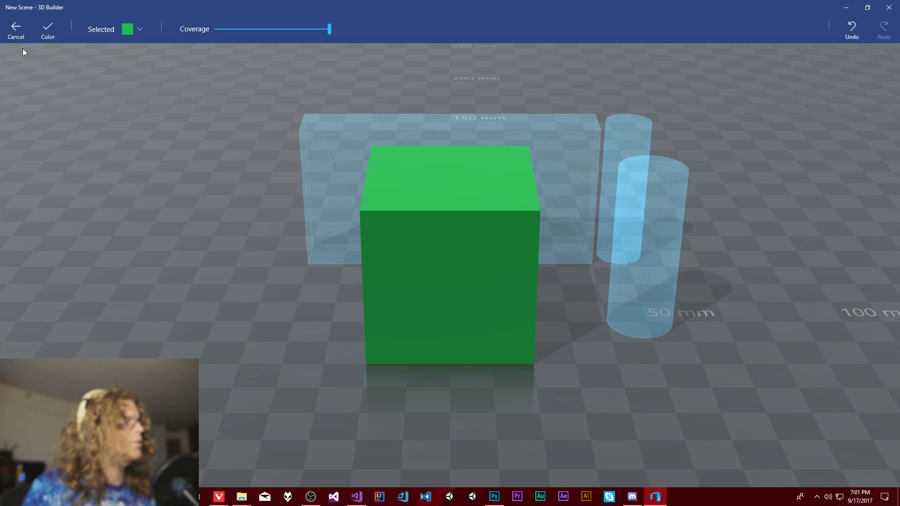
pyautogui.click(141, 30)
pyautogui.click(193, 44)
pyautogui.click(471, 240)
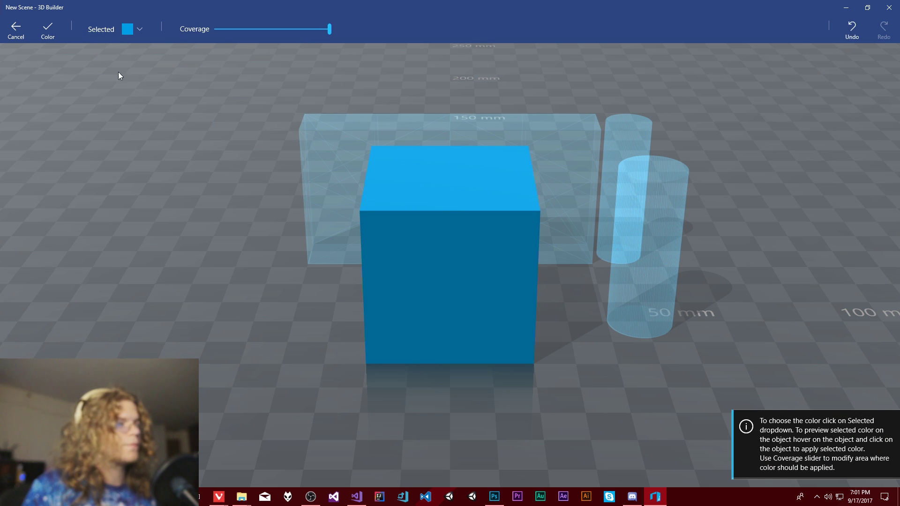
pyautogui.click(47, 33)
# Step: Set the turquoise cube's depth to 16.5 mm
pyautogui.moveTo(584, 341); pyautogui.dragTo(486, 302)
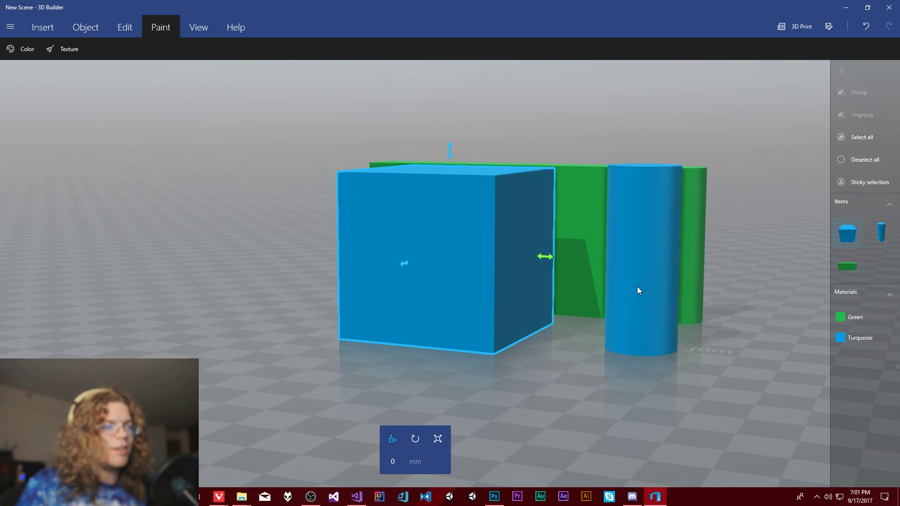
pyautogui.moveTo(508, 408); pyautogui.dragTo(492, 456)
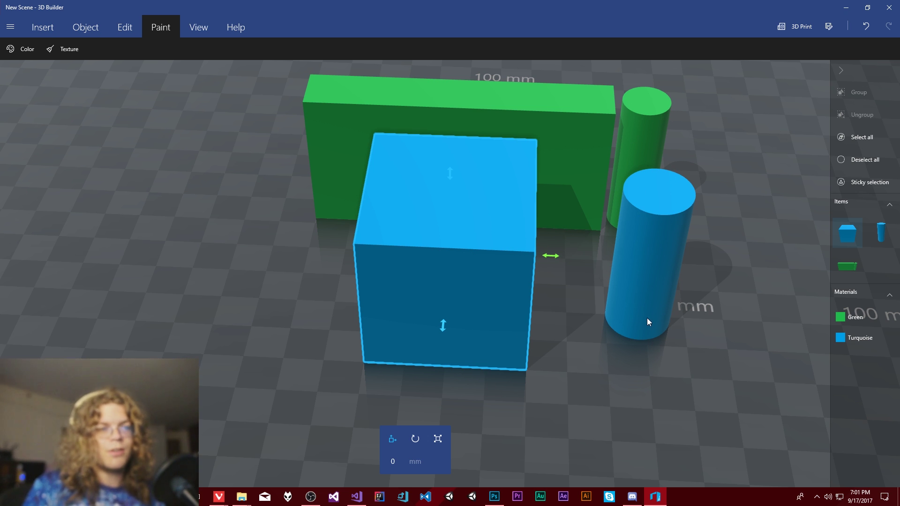
pyautogui.click(438, 438)
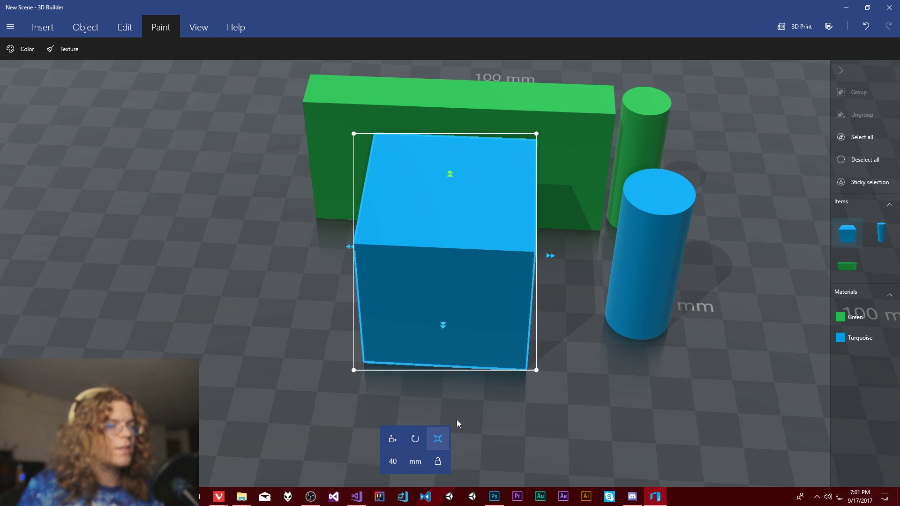
pyautogui.click(390, 462)
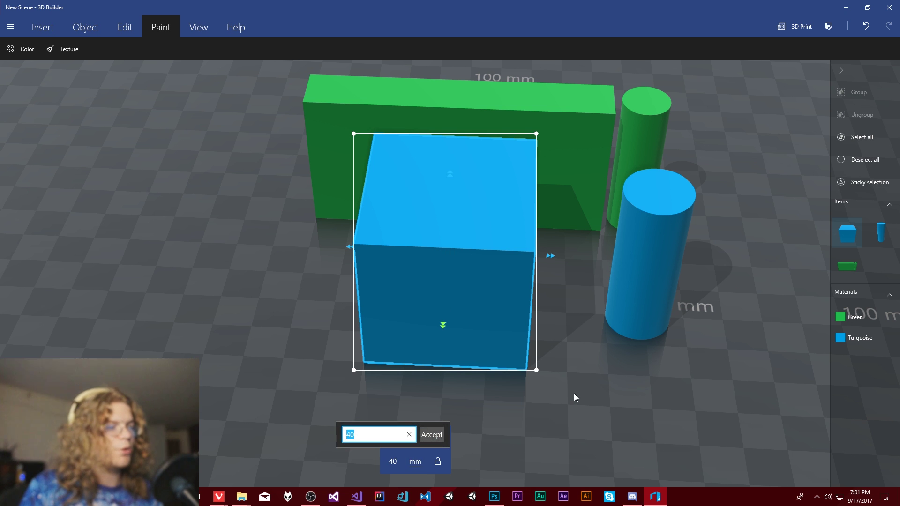
pyautogui.write('16.5')
pyautogui.press('Return')
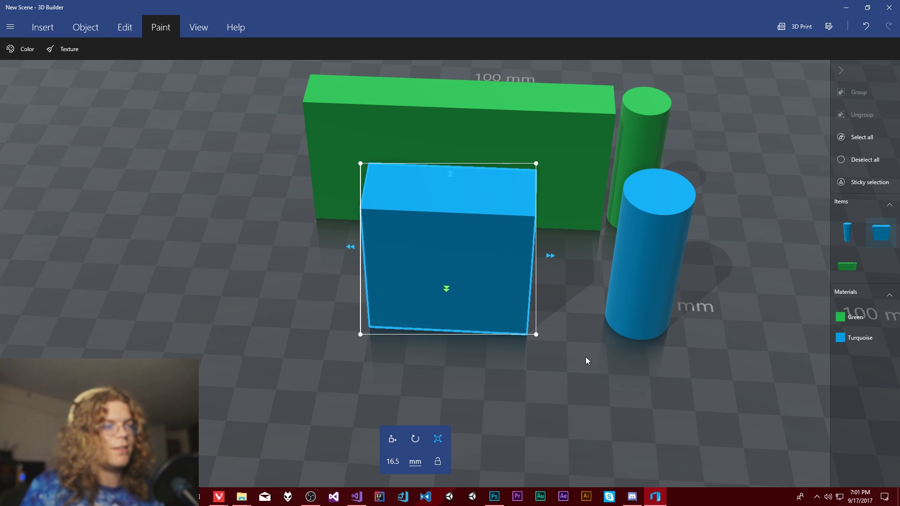
# Step: Set the turquoise block's height to 42 mm
pyautogui.moveTo(587, 360); pyautogui.dragTo(382, 391)
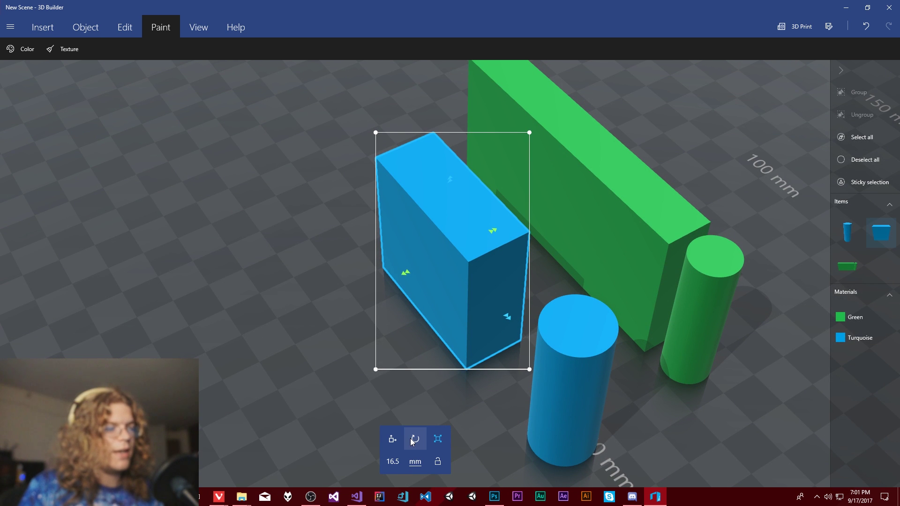
pyautogui.click(507, 317)
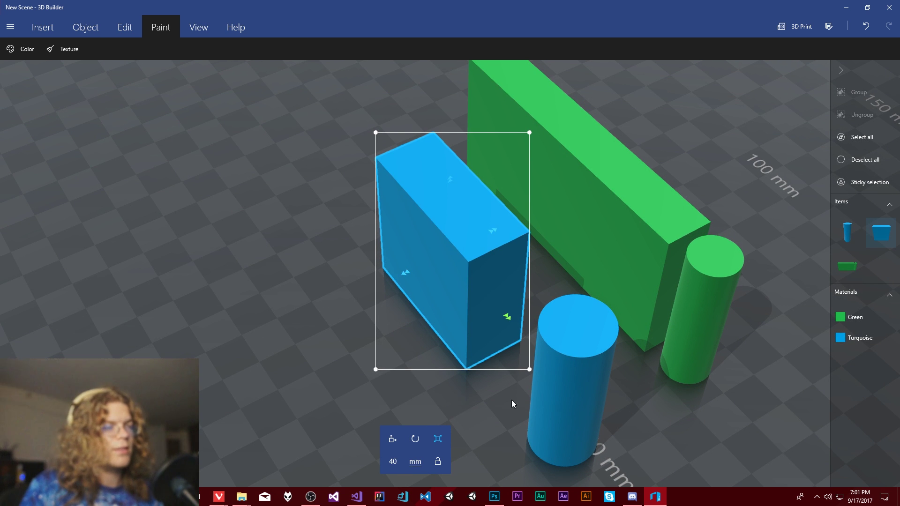
pyautogui.moveTo(512, 401); pyautogui.dragTo(482, 185)
pyautogui.click(393, 462)
pyautogui.write('42')
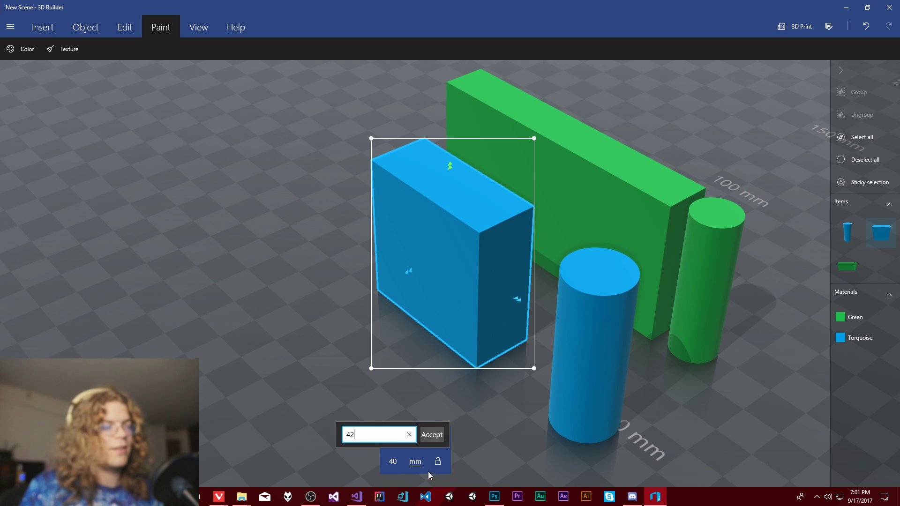
pyautogui.press('Return')
# Step: Set the turquoise block's length to 90.25 mm
pyautogui.moveTo(493, 412); pyautogui.dragTo(573, 394)
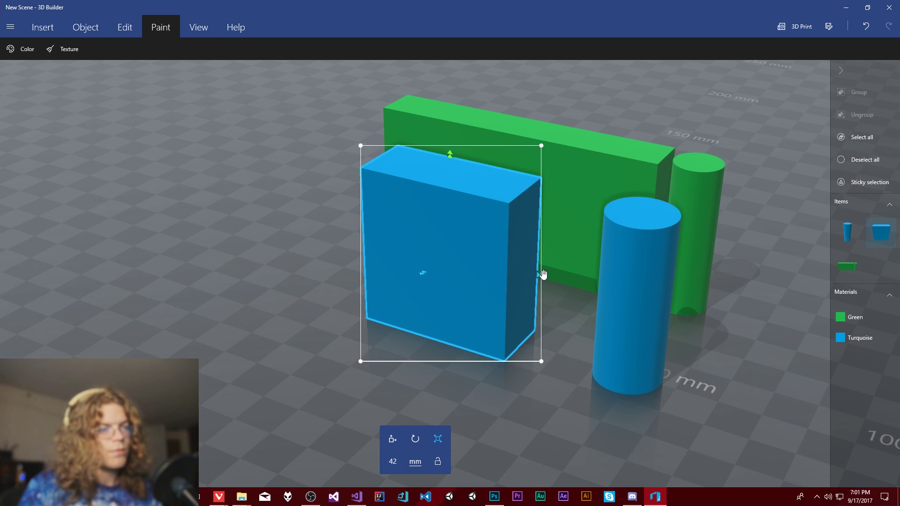
pyautogui.click(539, 275)
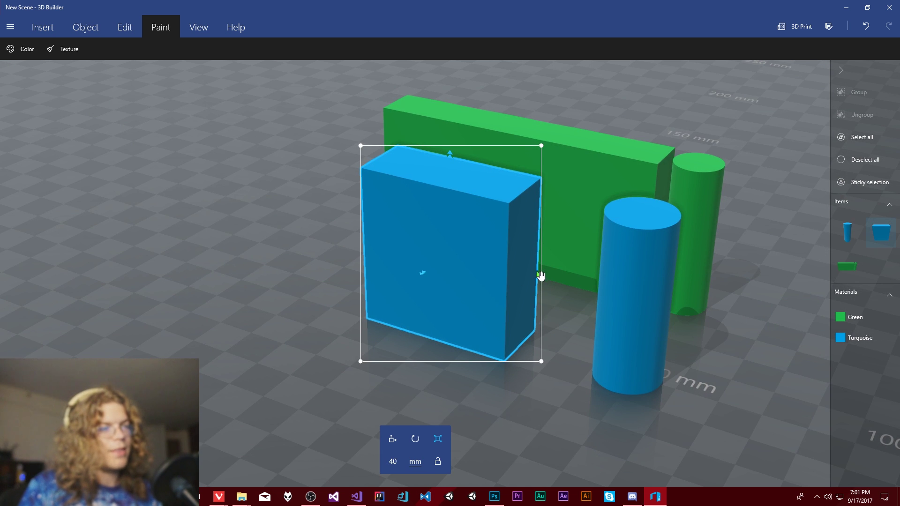
pyautogui.click(397, 462)
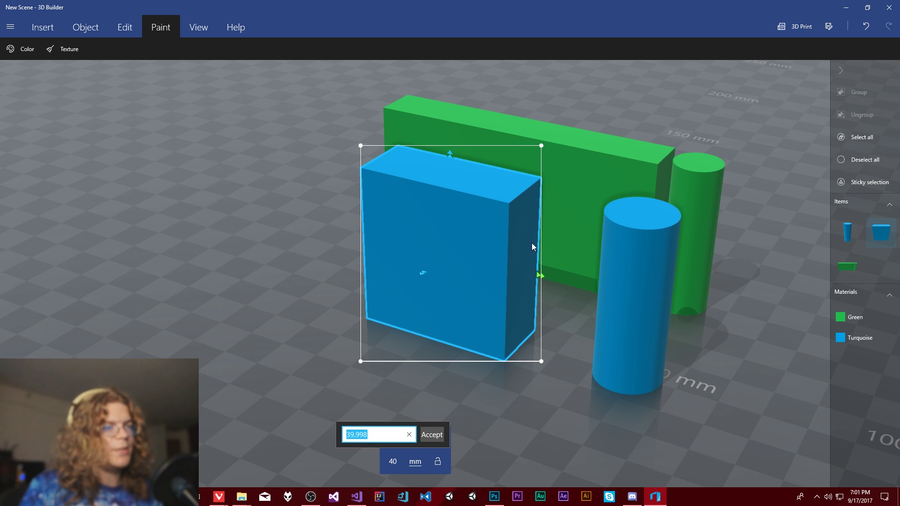
pyautogui.click(538, 422)
pyautogui.click(391, 463)
pyautogui.write('80')
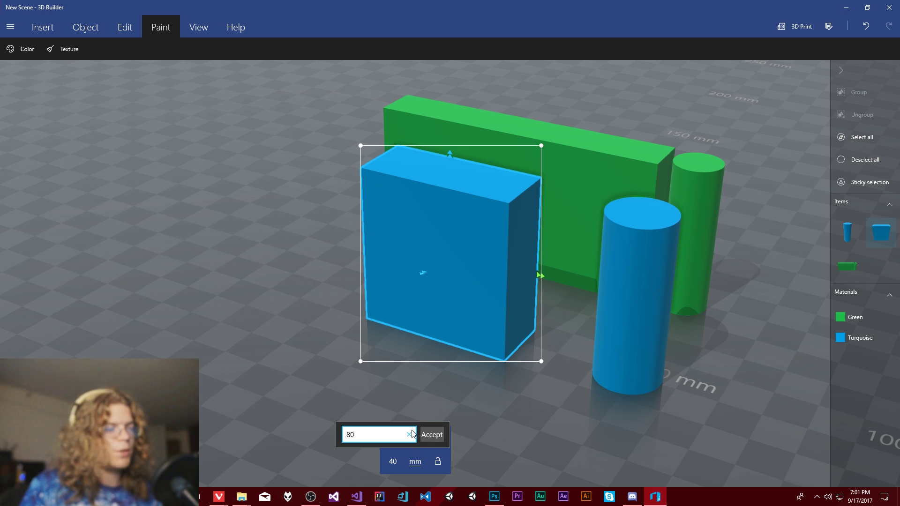
pyautogui.write('+')
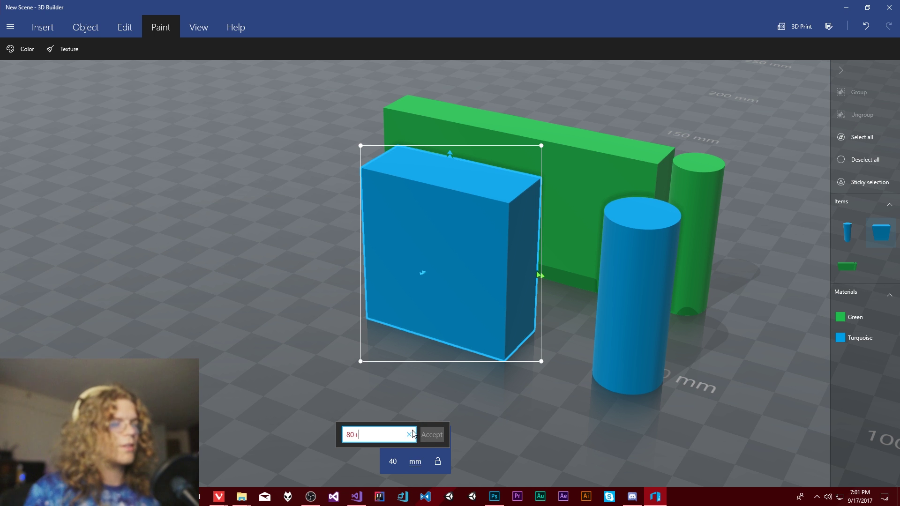
pyautogui.write('4')
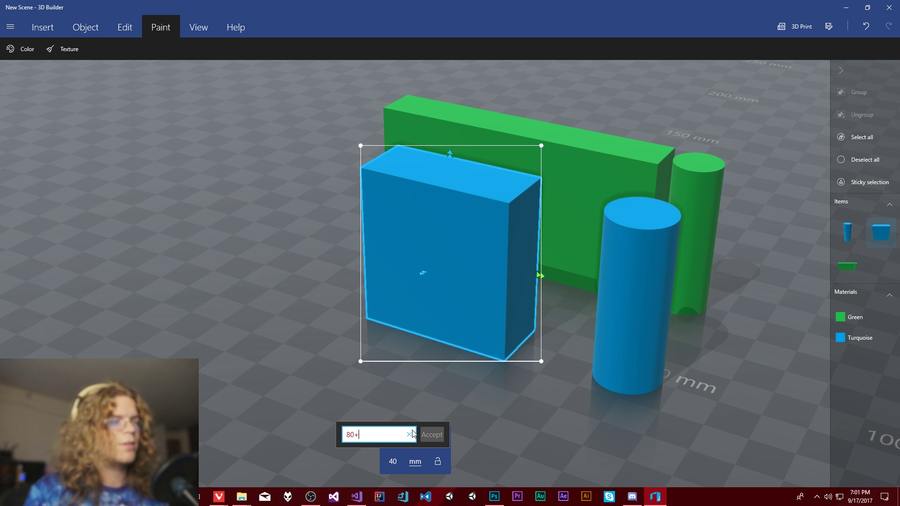
pyautogui.press('BackSpace')
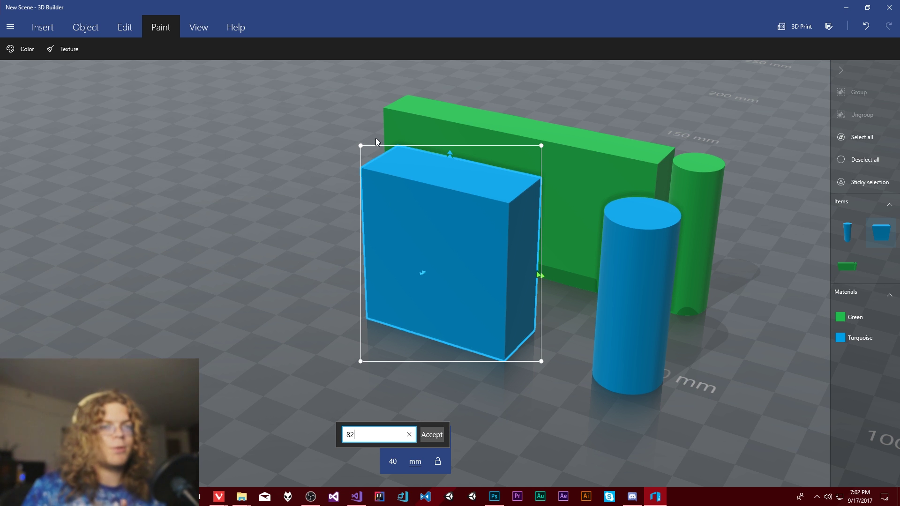
pyautogui.write('4')
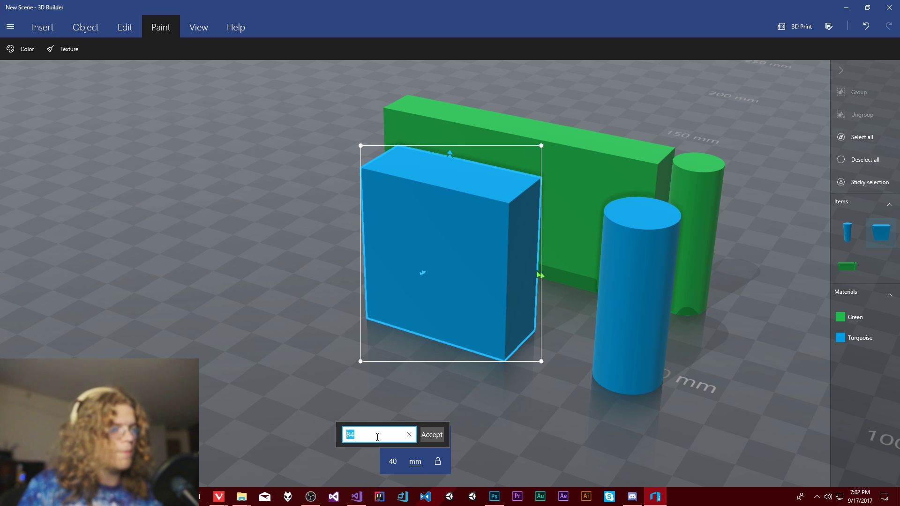
pyautogui.write('90.25')
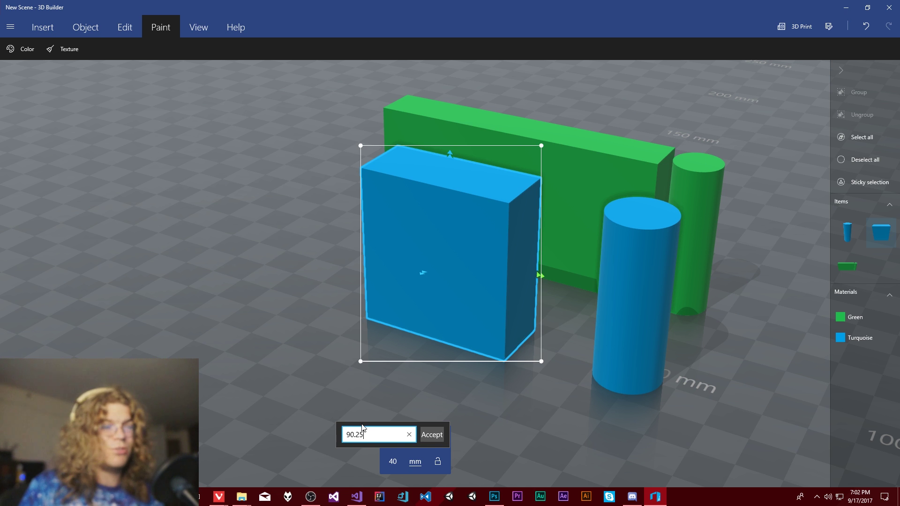
pyautogui.press('Return')
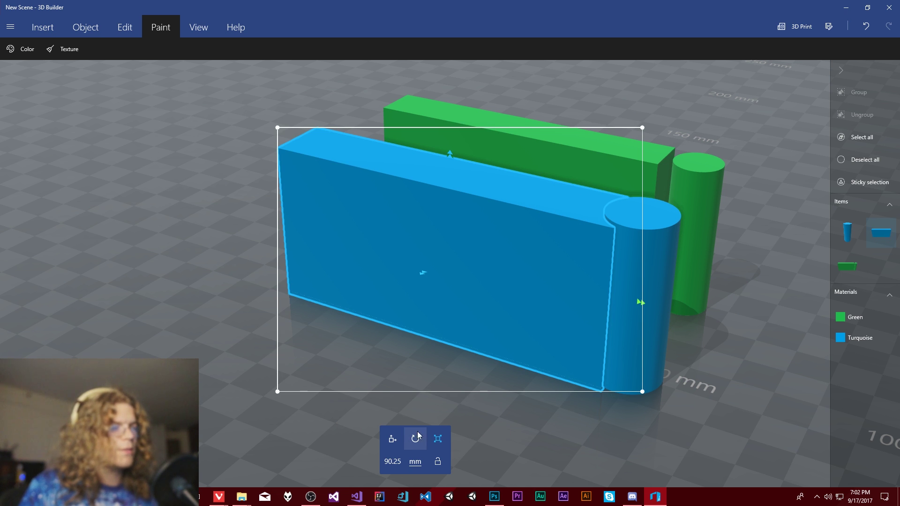
# Step: Slide the turquoise block lengthwise to position 3.13 mm so its end meets the turquoise cylinder, and check the alignment from several sides
pyautogui.click(393, 439)
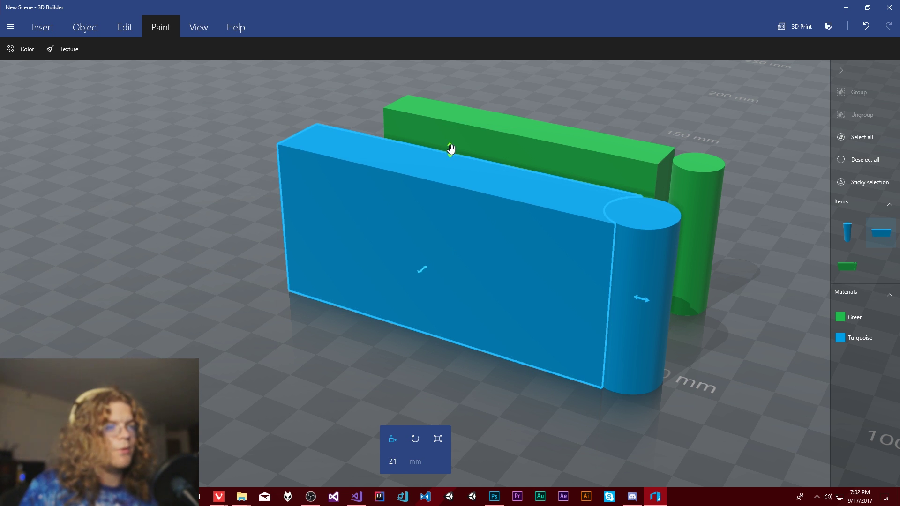
pyautogui.moveTo(639, 297)
pyautogui.mouseDown()
pyautogui.moveTo(664, 309)
pyautogui.moveTo(649, 306)
pyautogui.mouseUp()
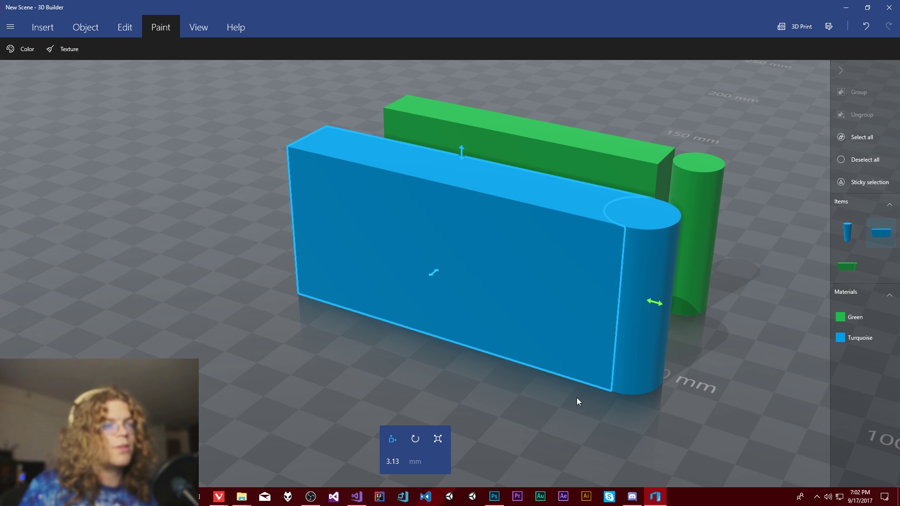
pyautogui.moveTo(577, 401); pyautogui.dragTo(667, 354, button='right')
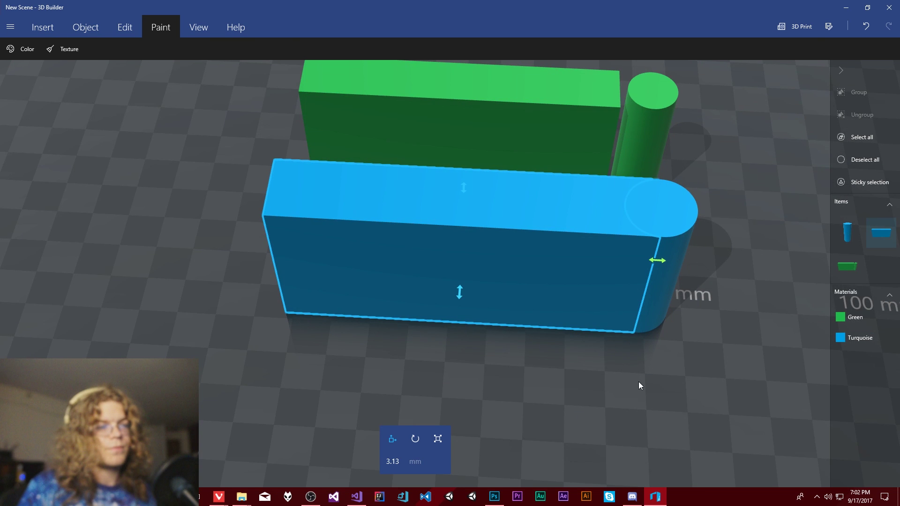
pyautogui.moveTo(639, 385); pyautogui.dragTo(407, 249, button='right')
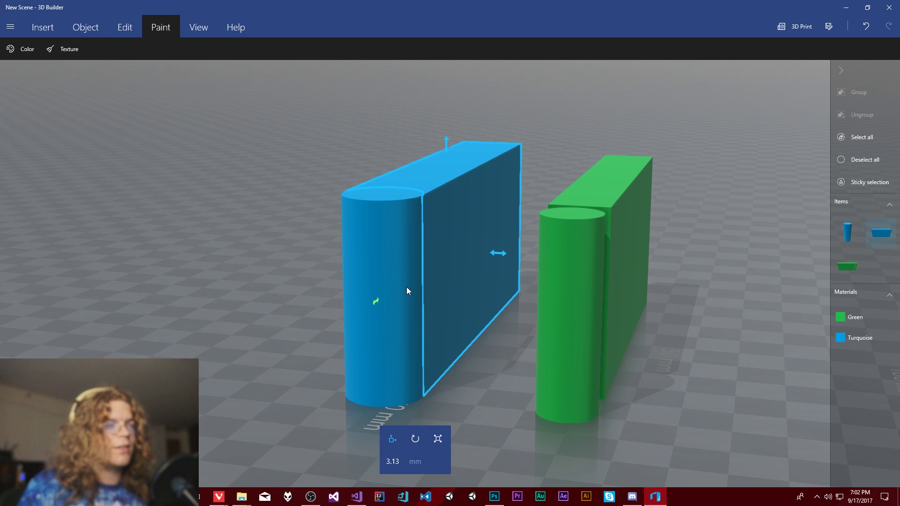
pyautogui.moveTo(489, 363); pyautogui.dragTo(545, 445, button='right')
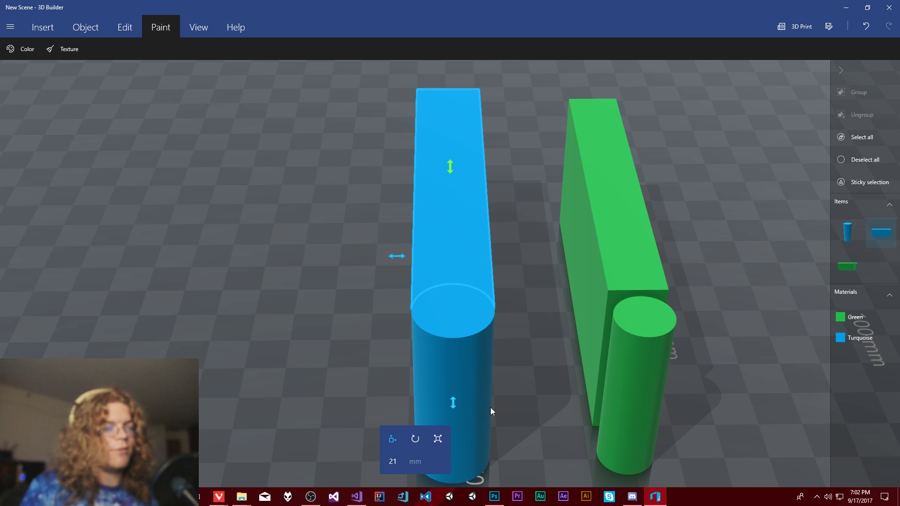
pyautogui.moveTo(528, 425); pyautogui.dragTo(553, 416)
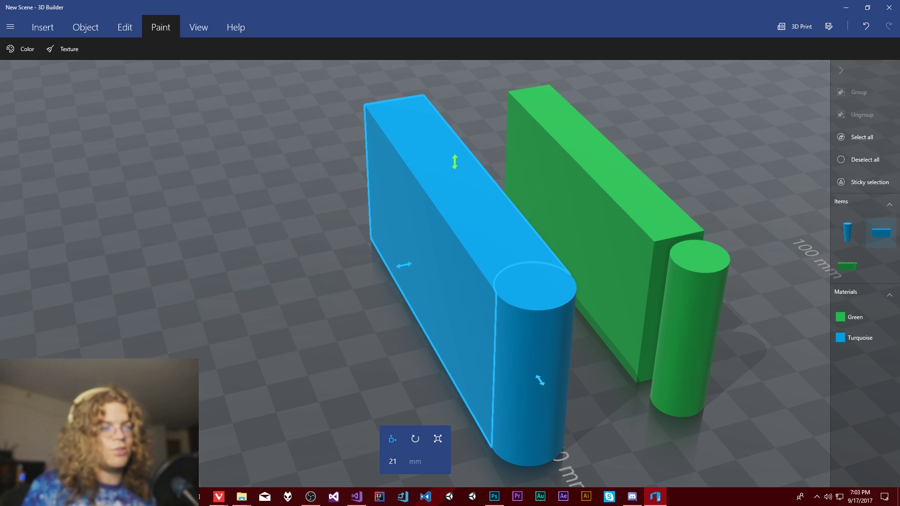
# Step: Insert another cube and paint it turquoise
pyautogui.click(82, 26)
pyautogui.click(43, 28)
pyautogui.click(63, 50)
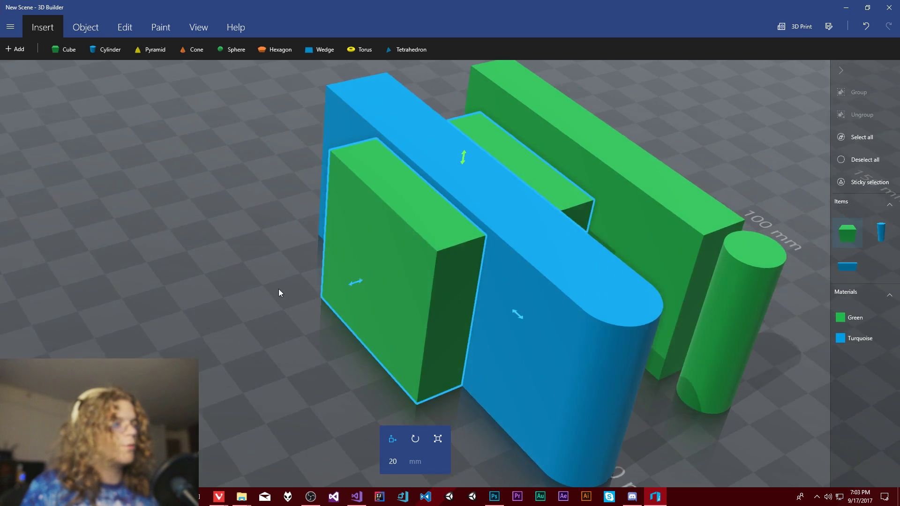
pyautogui.click(160, 27)
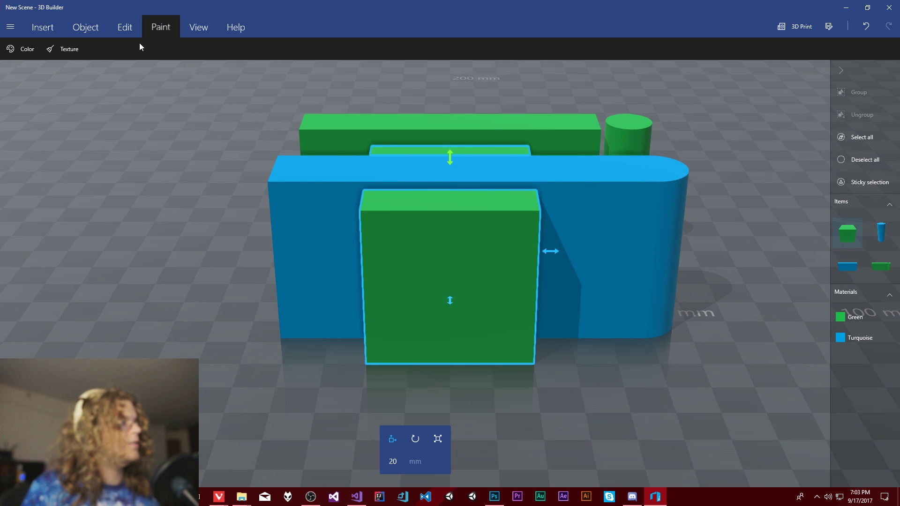
pyautogui.click(53, 48)
pyautogui.click(48, 29)
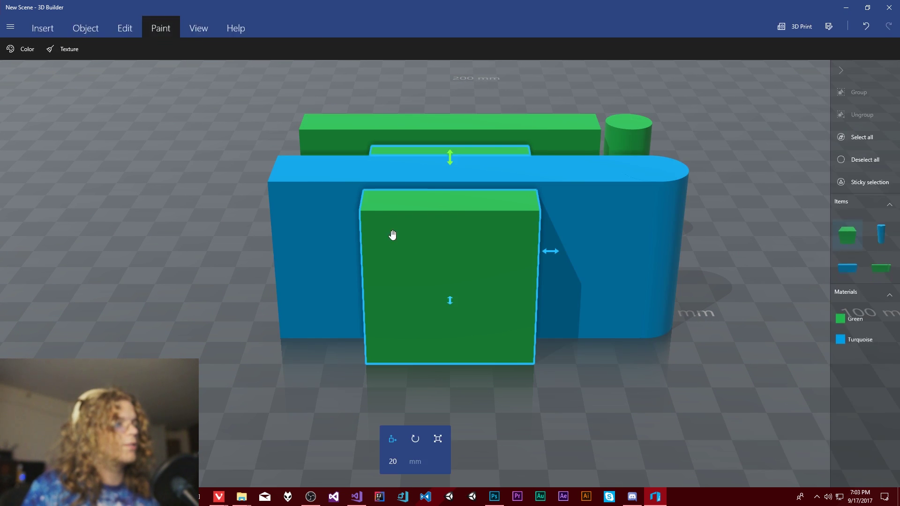
pyautogui.click(27, 49)
pyautogui.click(487, 232)
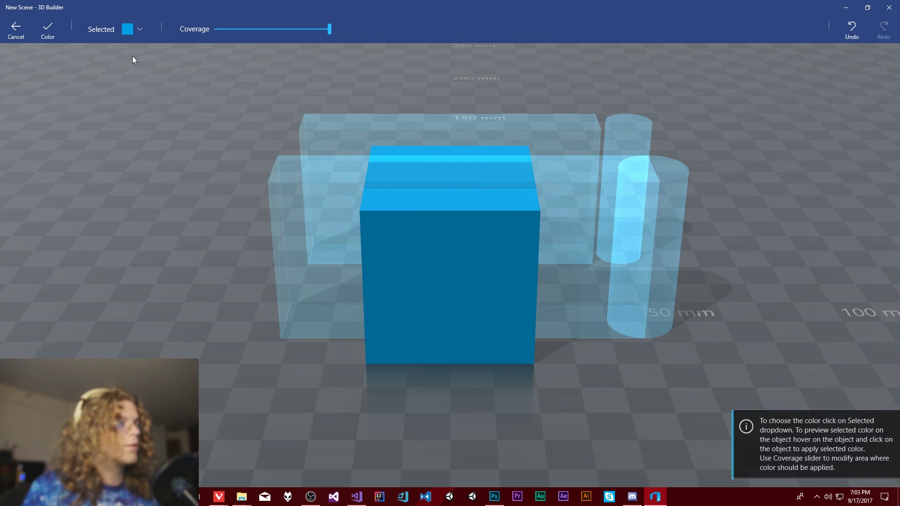
pyautogui.click(47, 29)
# Step: Set the new cube's dimension along the turquoise block's length to 42 mm
pyautogui.moveTo(700, 405); pyautogui.dragTo(314, 434, button='right')
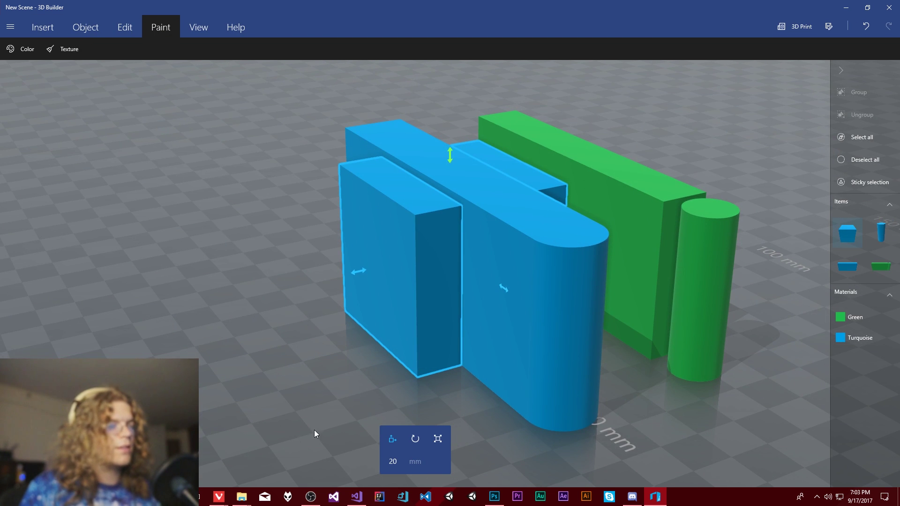
pyautogui.click(437, 439)
pyautogui.click(412, 462)
pyautogui.write('42')
pyautogui.press('Return')
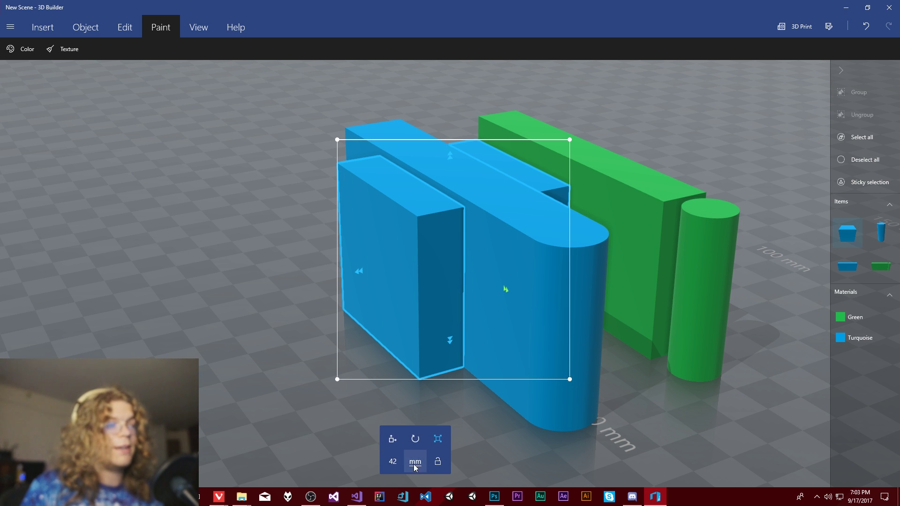
# Step: Set the new cube's width and length to 6.25 mm each, making it a slim square bar
pyautogui.click(357, 270)
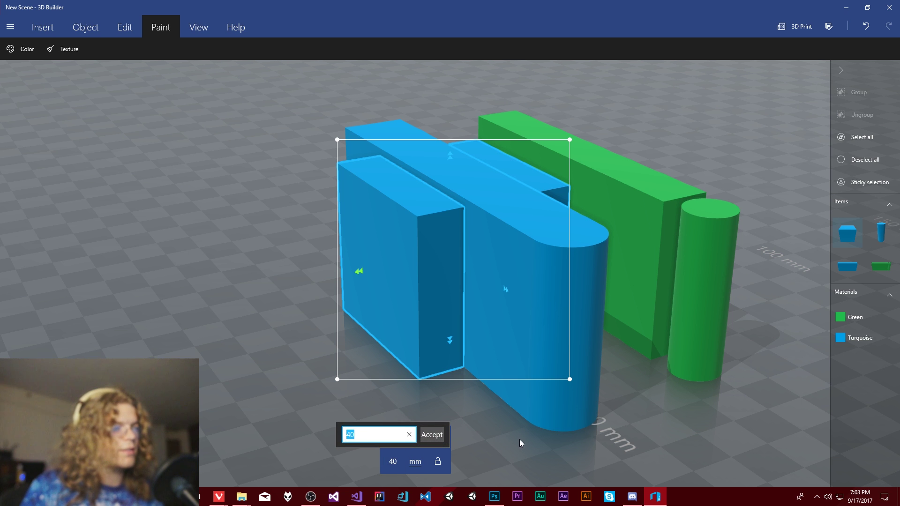
pyautogui.write('6.2')
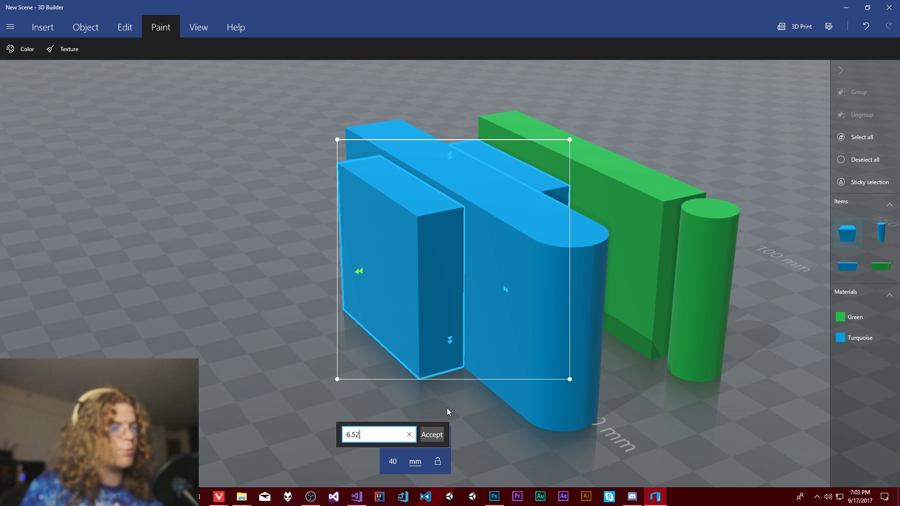
pyautogui.write('5')
pyautogui.press('Return')
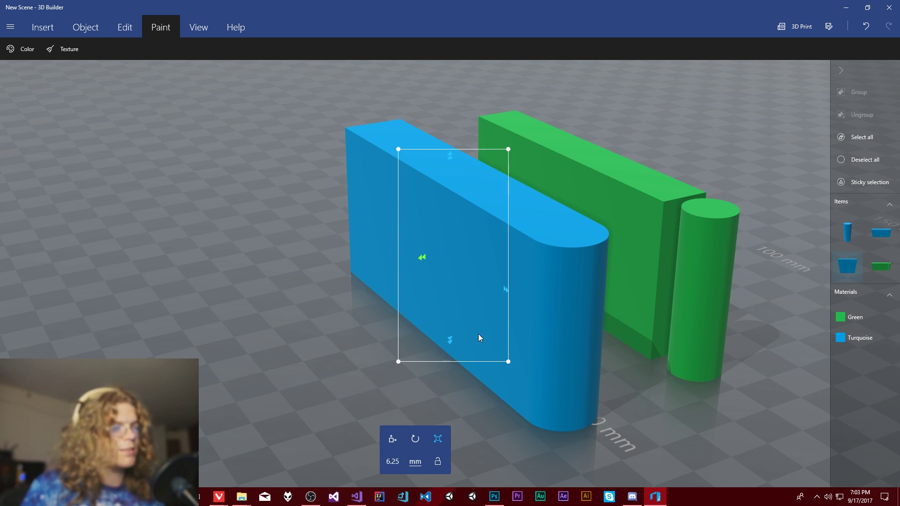
pyautogui.click(395, 463)
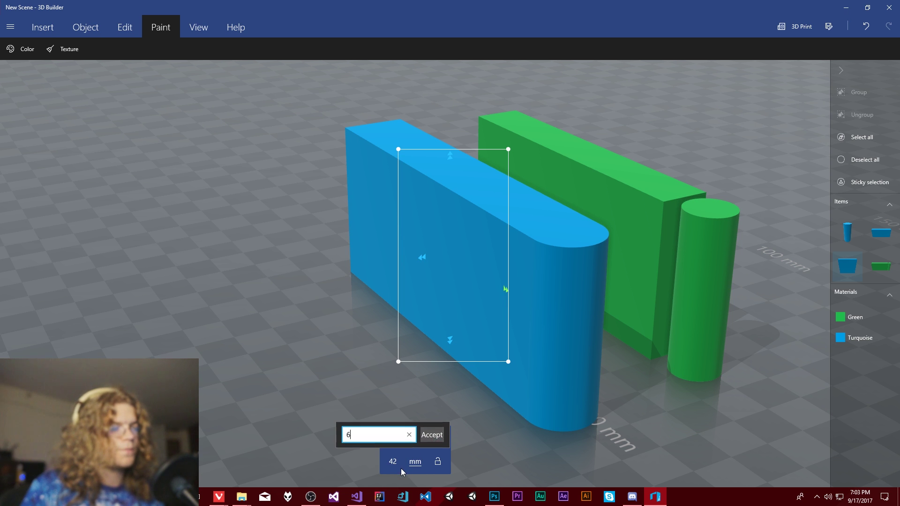
pyautogui.write('6.25')
pyautogui.press('Return')
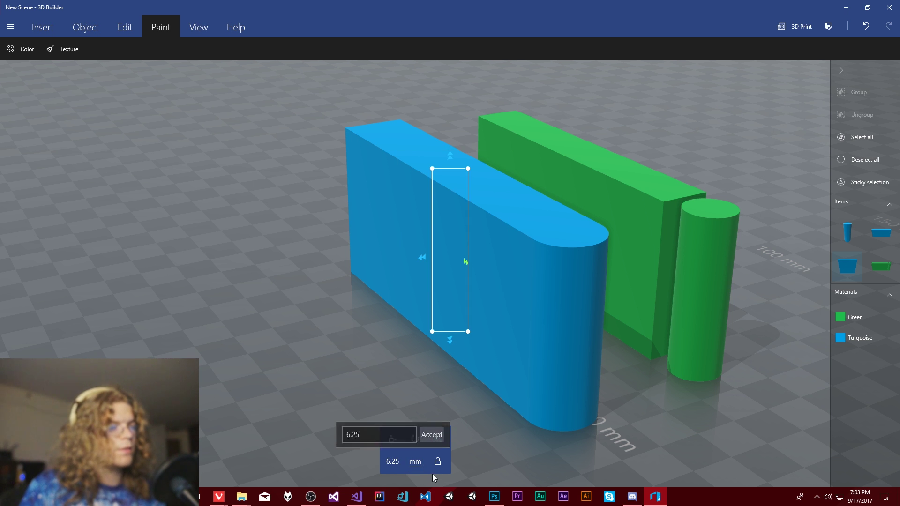
# Step: Move the slim turquoise bar along the block to the outer side of the rounded end
pyautogui.click(393, 439)
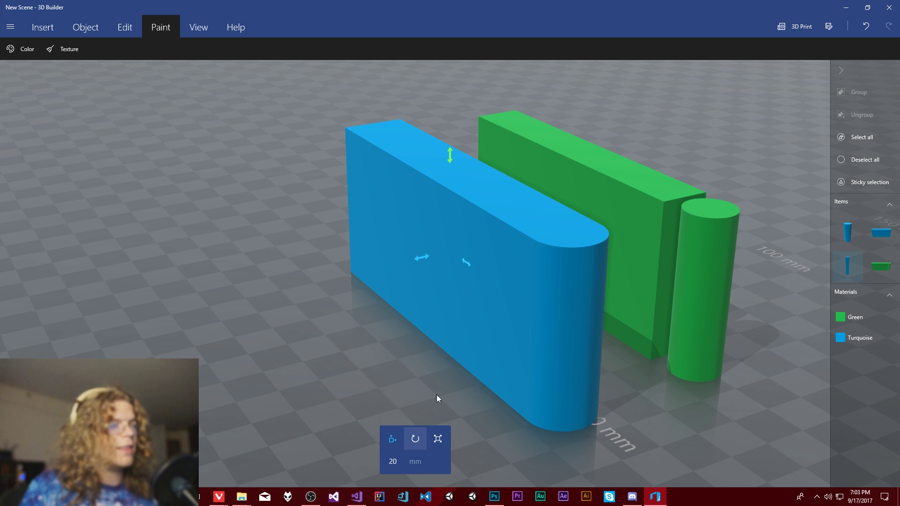
pyautogui.moveTo(465, 264); pyautogui.dragTo(598, 356)
pyautogui.moveTo(588, 233)
pyautogui.mouseDown()
pyautogui.moveTo(590, 216)
pyautogui.moveTo(589, 225)
pyautogui.mouseUp()
# Step: Set the slim turquoise bar's height to 42 mm
pyautogui.click(437, 439)
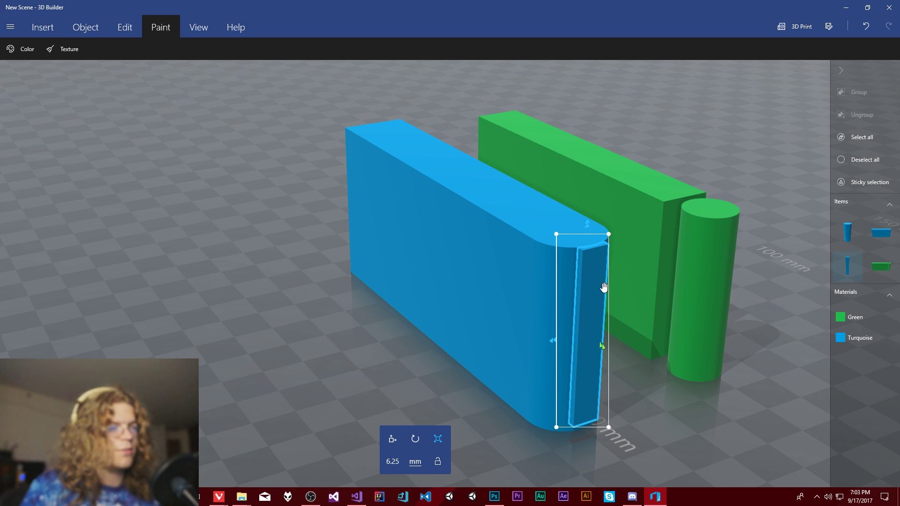
pyautogui.click(393, 461)
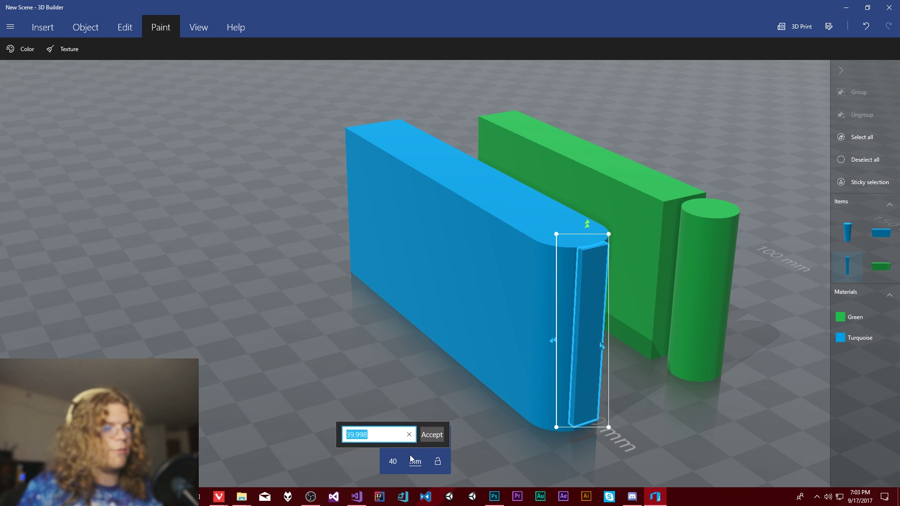
pyautogui.write('42')
pyautogui.press('Return')
# Step: Move the slim bar sideways to the corner of the rounded end that faces the green part
pyautogui.click(393, 439)
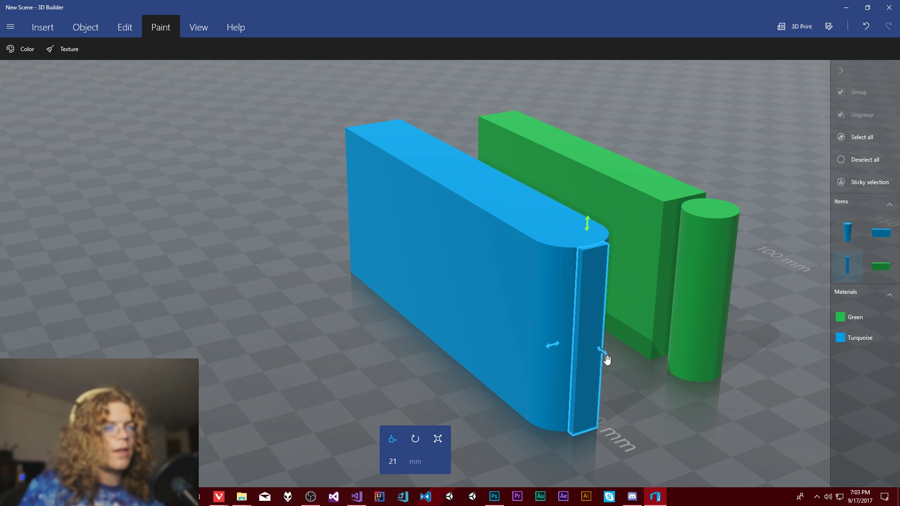
pyautogui.moveTo(545, 343); pyautogui.dragTo(536, 380)
pyautogui.moveTo(593, 407); pyautogui.dragTo(520, 317)
# Step: Examine the slim bar's alignment with the turquoise block's side and rounded end, and check the bar's height and width
pyautogui.click(467, 182)
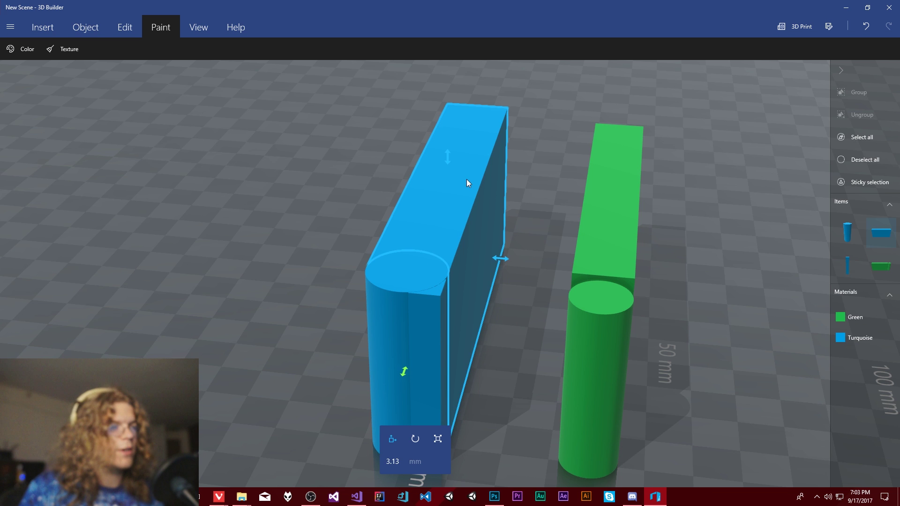
pyautogui.click(611, 226)
pyautogui.moveTo(656, 300); pyautogui.dragTo(575, 408)
pyautogui.scroll(4, 645, 384)
pyautogui.click(506, 409)
pyautogui.moveTo(520, 403); pyautogui.dragTo(579, 416)
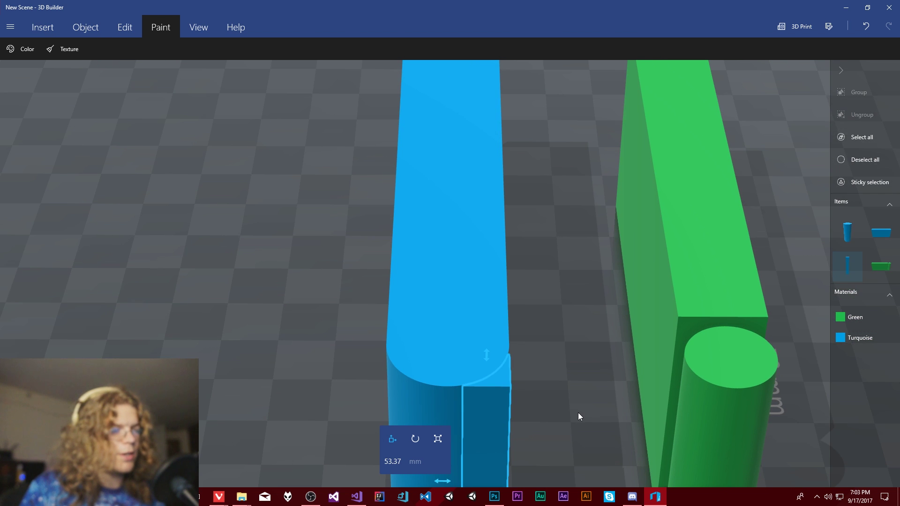
pyautogui.click(437, 441)
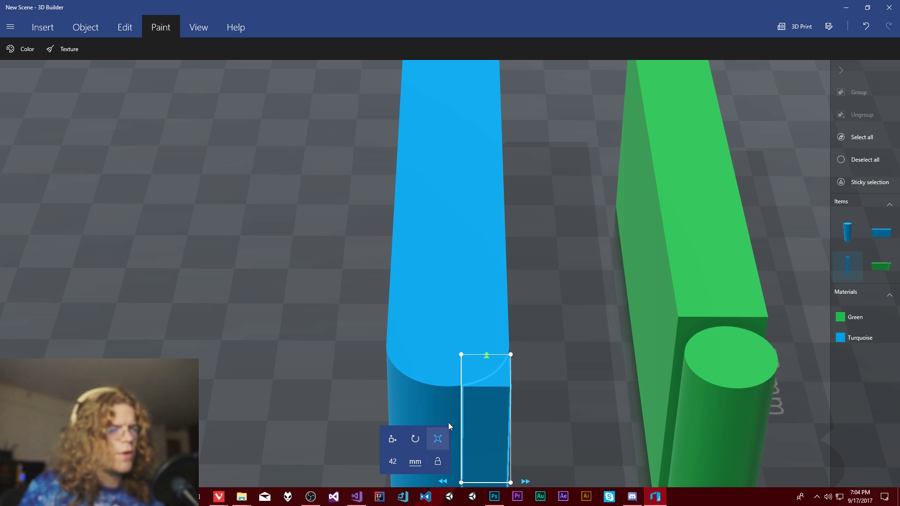
pyautogui.click(527, 481)
pyautogui.scroll(-2, 547, 442)
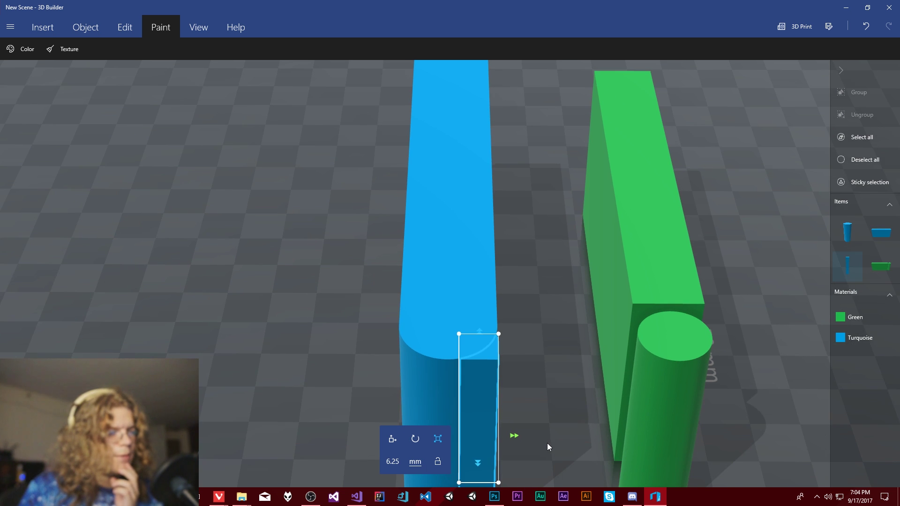
# Step: Compare the widths of the turquoise end cylinder and the slim corner bar
pyautogui.moveTo(545, 442); pyautogui.dragTo(555, 396)
pyautogui.scroll(2, 556, 393)
pyautogui.scroll(2, 553, 421)
pyautogui.click(505, 368)
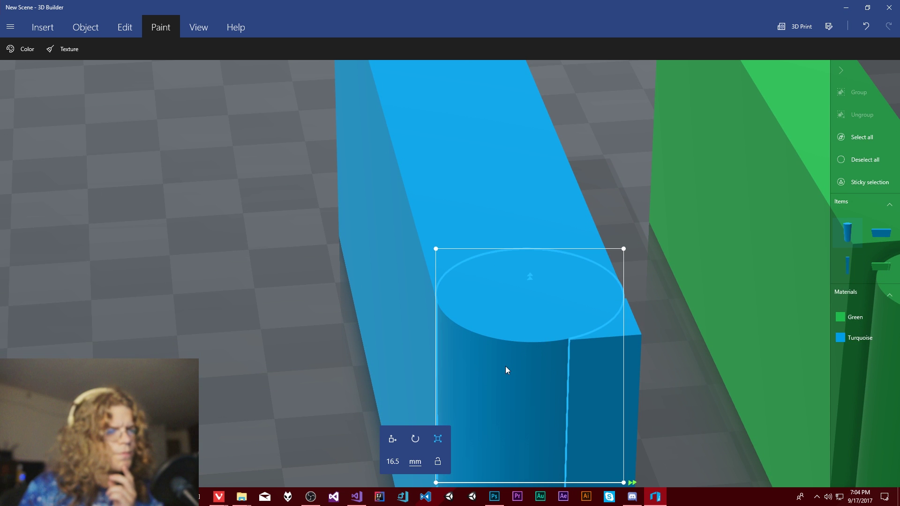
pyautogui.click(634, 348)
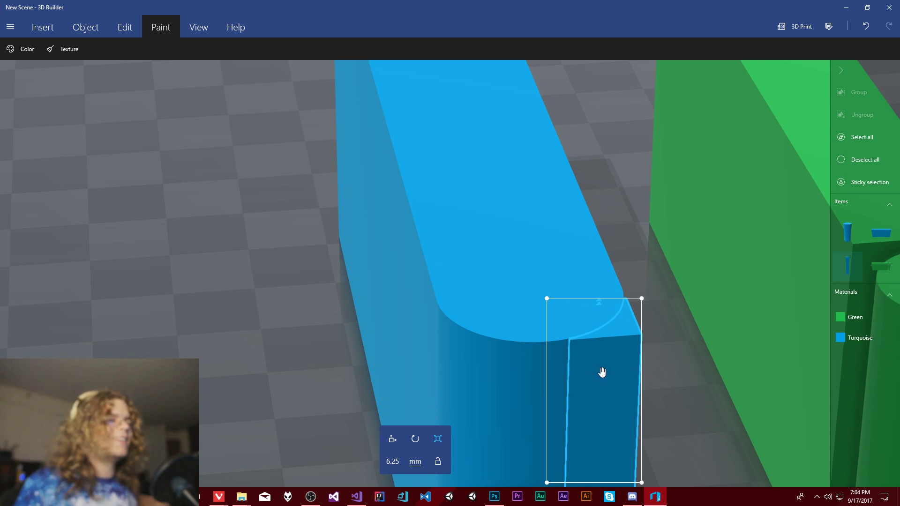
pyautogui.click(515, 358)
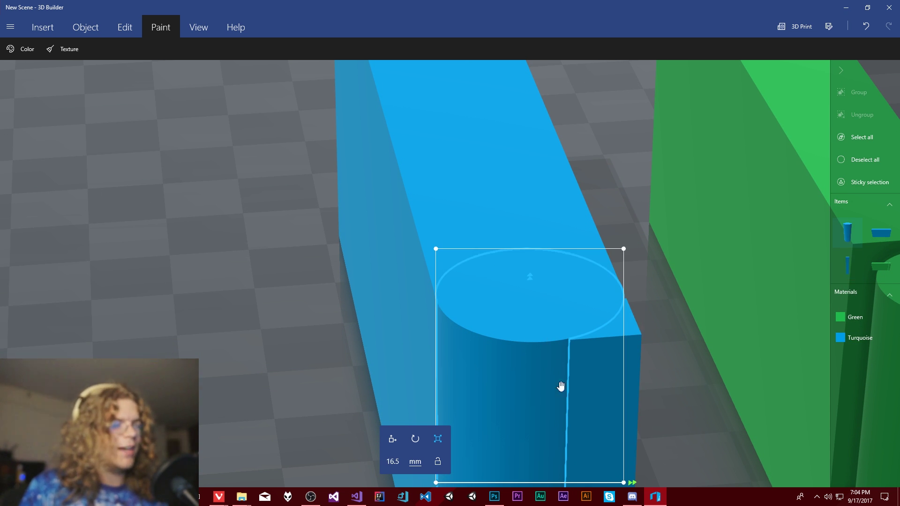
pyautogui.click(631, 372)
pyautogui.click(392, 461)
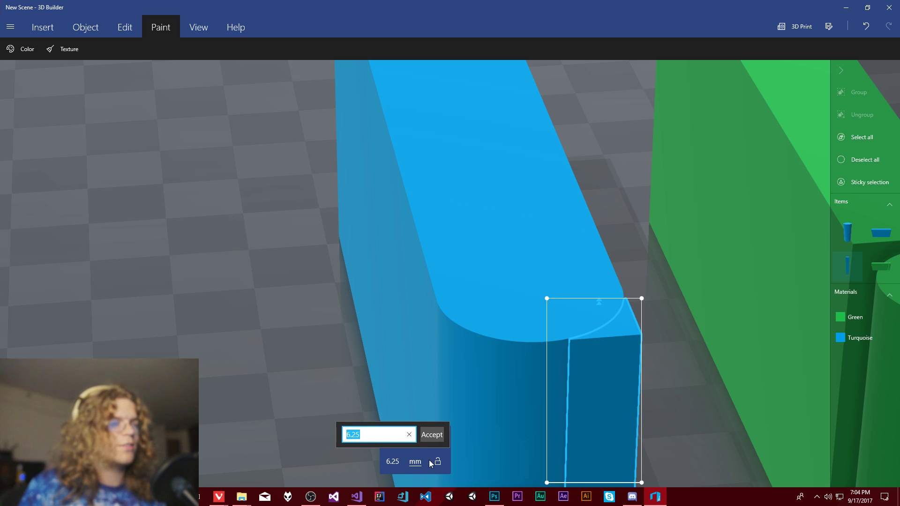
pyautogui.write('7')
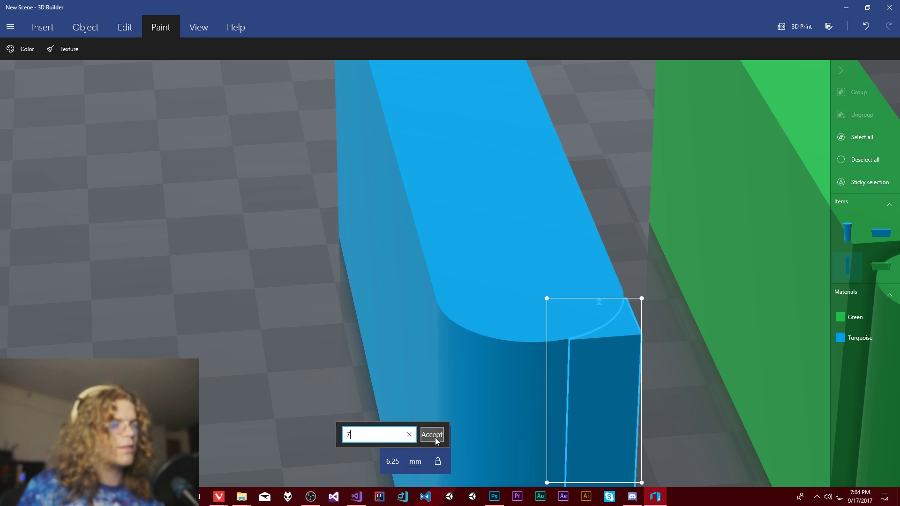
pyautogui.click(513, 367)
pyautogui.click(513, 367)
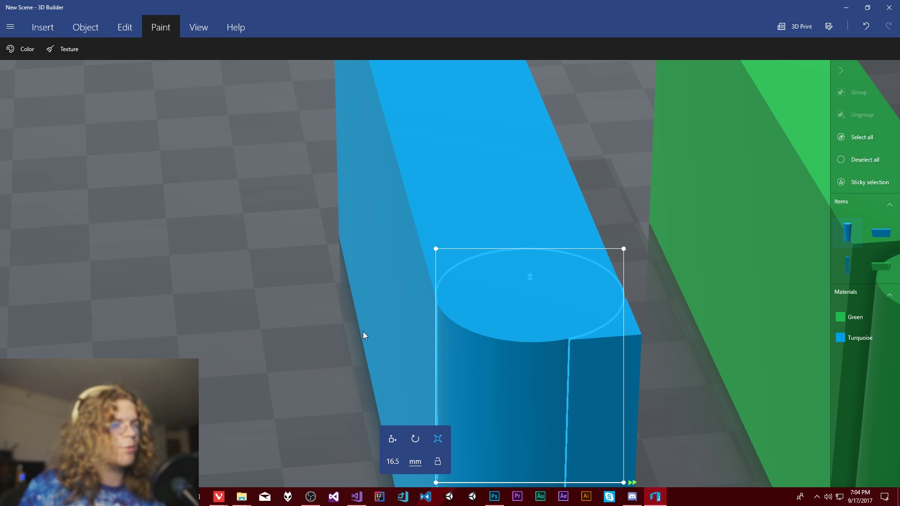
# Step: Set both horizontal dimensions of the slim turquoise corner bar to 8.25 mm
pyautogui.moveTo(363, 331); pyautogui.dragTo(456, 303)
pyautogui.scroll(-2, 612, 361)
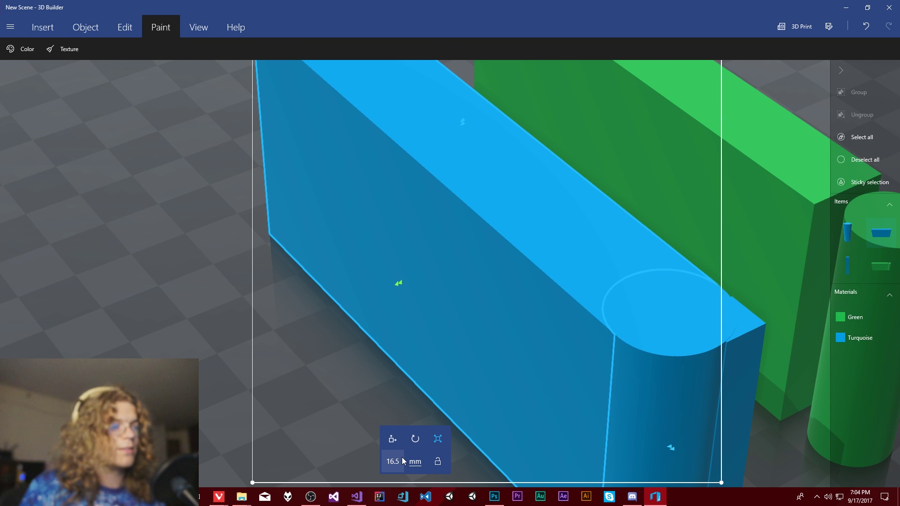
pyautogui.click(699, 411)
pyautogui.click(397, 465)
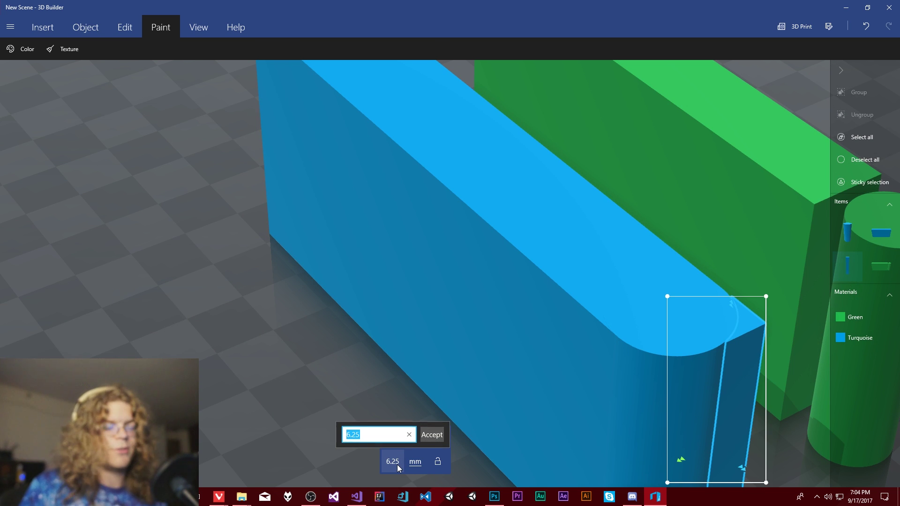
pyautogui.write('8.2')
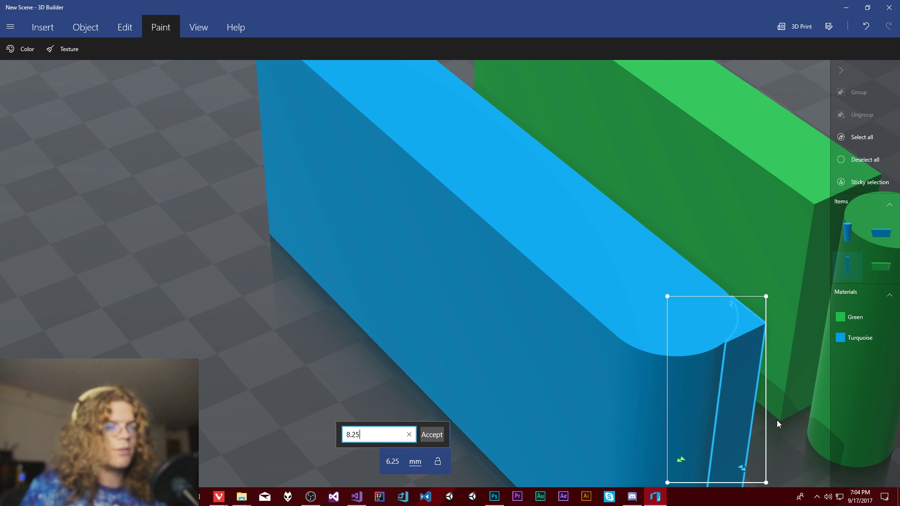
pyautogui.write('5')
pyautogui.click(431, 434)
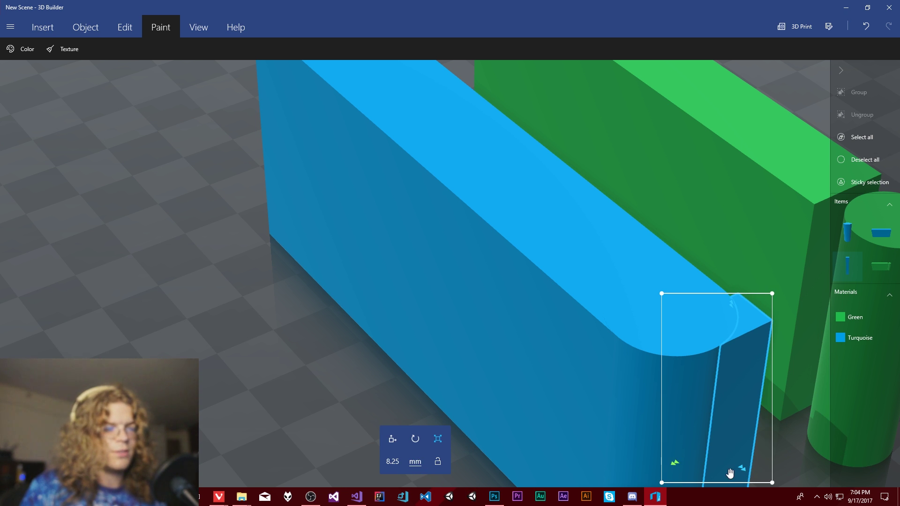
pyautogui.click(392, 461)
pyautogui.write('8.25')
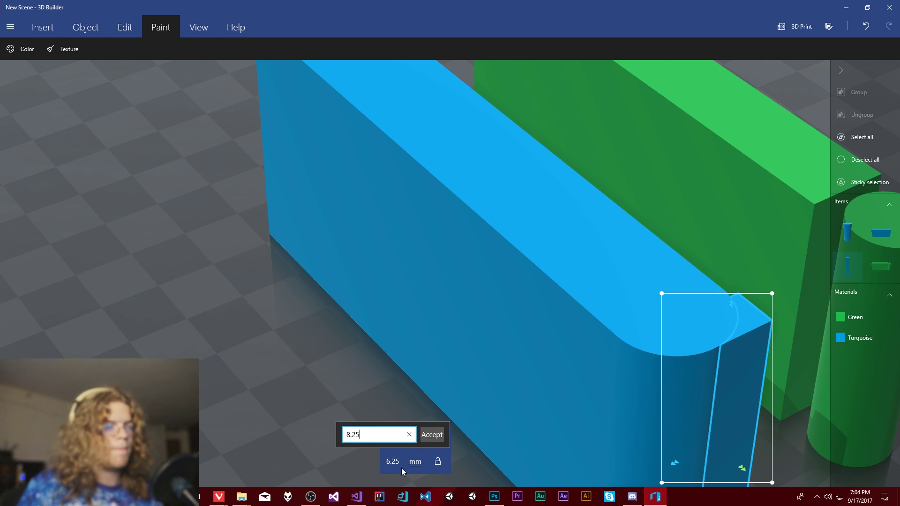
pyautogui.press('Return')
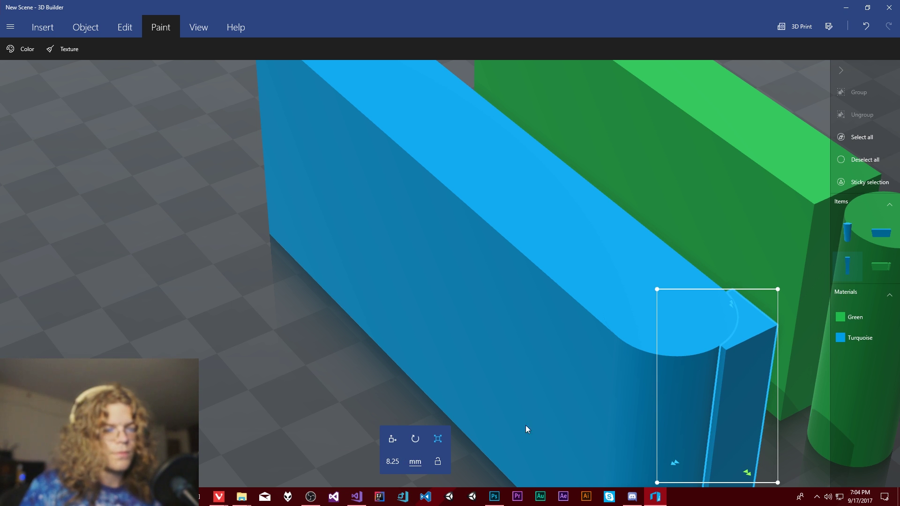
# Step: Move the slim bar back in both horizontal directions until it is flush with the turquoise block's side and rounded end
pyautogui.click(395, 439)
pyautogui.moveTo(748, 477); pyautogui.dragTo(745, 479)
pyautogui.moveTo(674, 471); pyautogui.dragTo(667, 466)
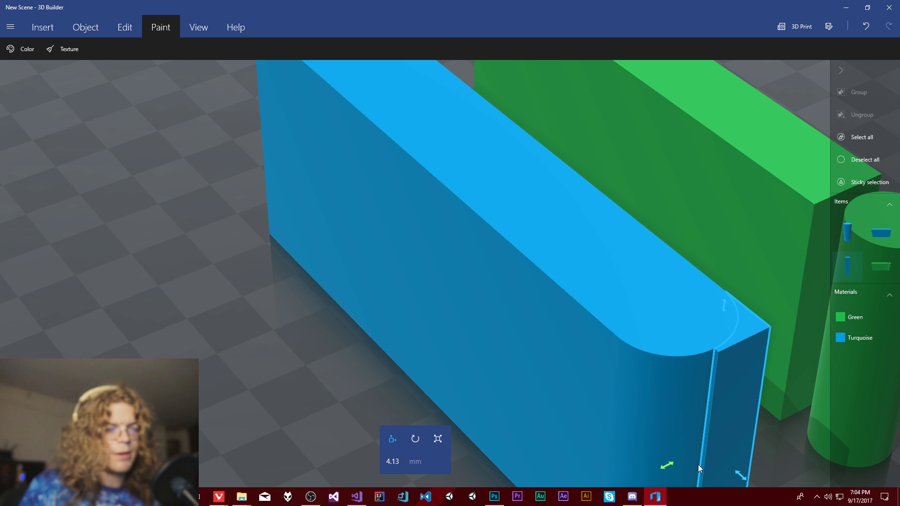
pyautogui.click(744, 477)
pyautogui.moveTo(776, 457); pyautogui.dragTo(652, 416)
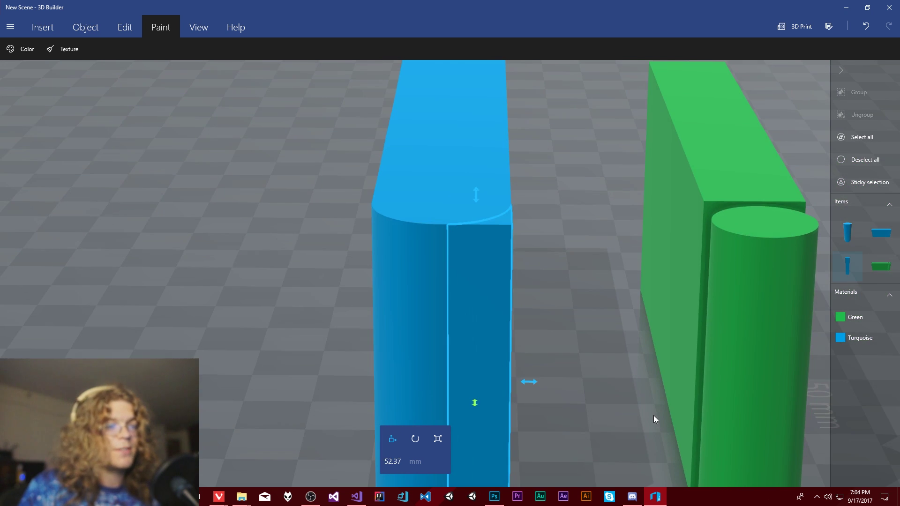
# Step: Examine how the slim bar lines up with the turquoise block and cylinder, and compare them with the green part
pyautogui.click(724, 233)
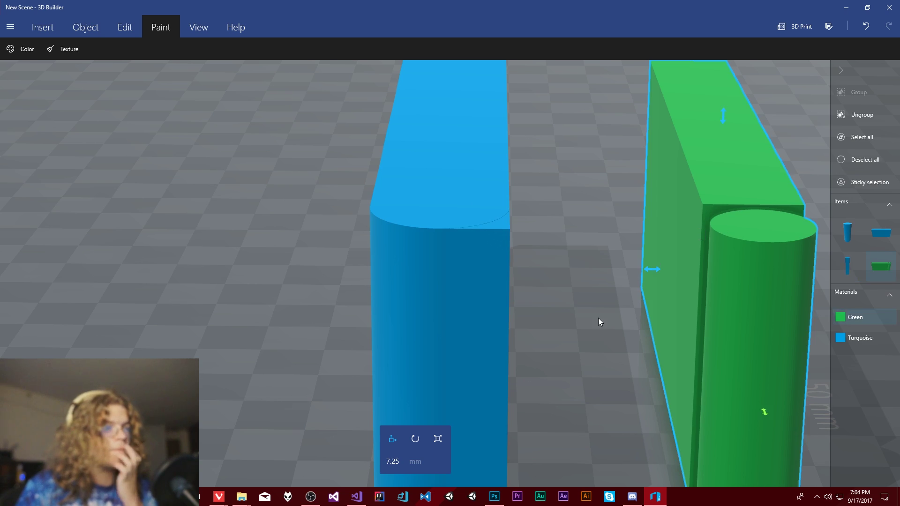
pyautogui.moveTo(599, 319); pyautogui.dragTo(558, 342)
pyautogui.click(615, 304)
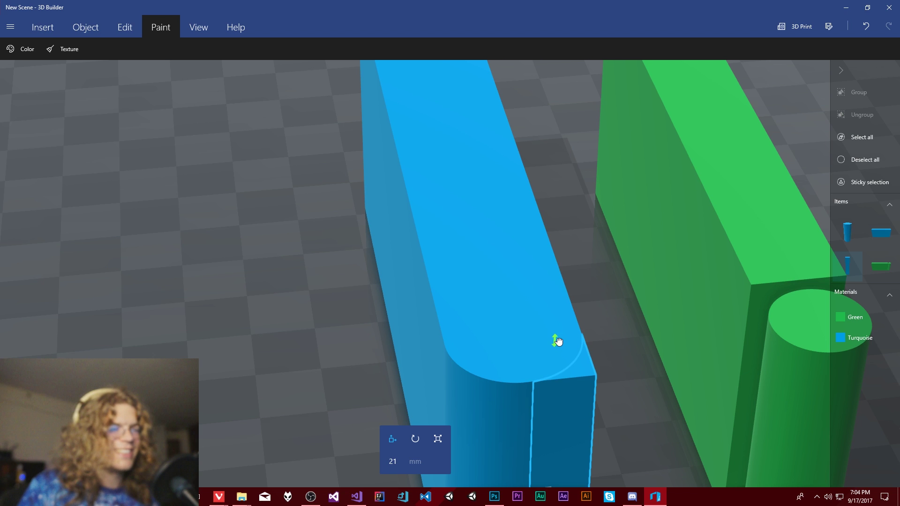
pyautogui.click(685, 332)
pyautogui.moveTo(659, 440); pyautogui.dragTo(635, 406)
pyautogui.scroll(3, 566, 351)
pyautogui.moveTo(566, 351); pyautogui.dragTo(650, 207)
pyautogui.click(650, 207)
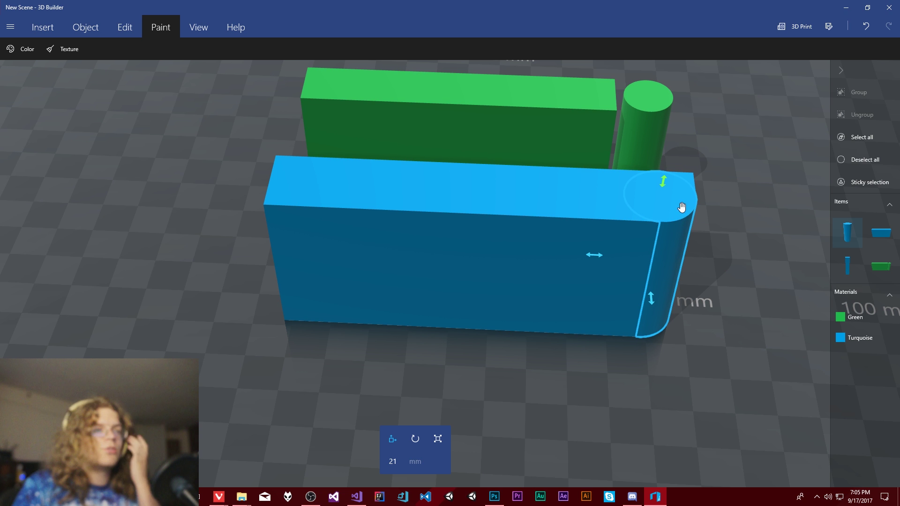
# Step: Set the turquoise block's length to 92.25 mm
pyautogui.click(524, 213)
pyautogui.moveTo(527, 347); pyautogui.dragTo(598, 257)
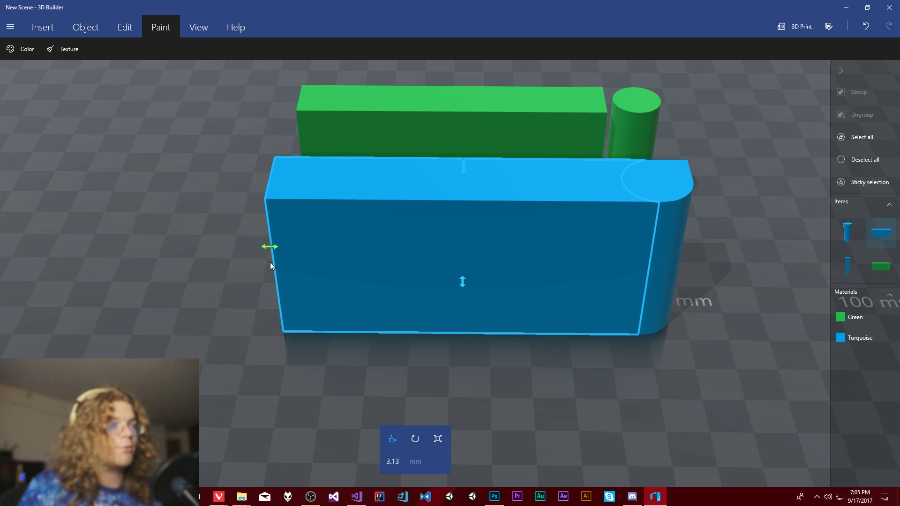
pyautogui.click(437, 438)
pyautogui.click(392, 461)
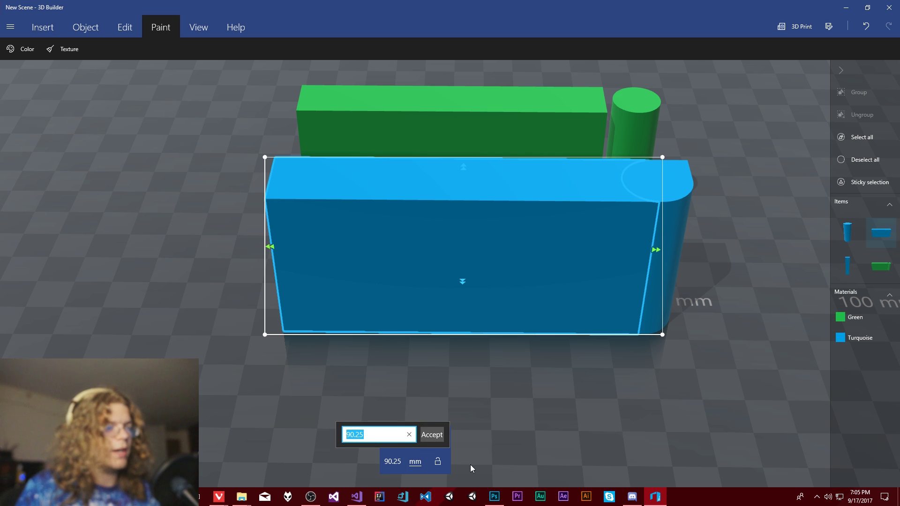
pyautogui.write('84')
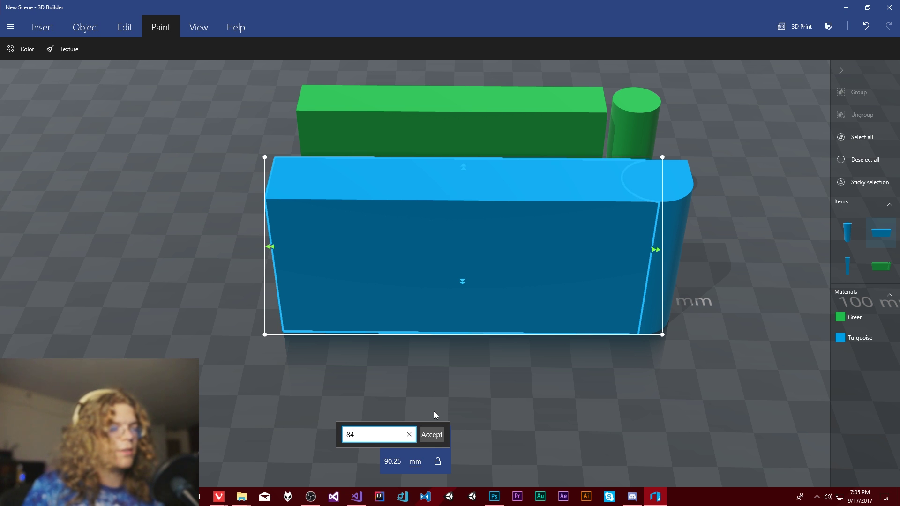
pyautogui.press('BackSpace')
pyautogui.press('BackSpace')
pyautogui.write('92.25')
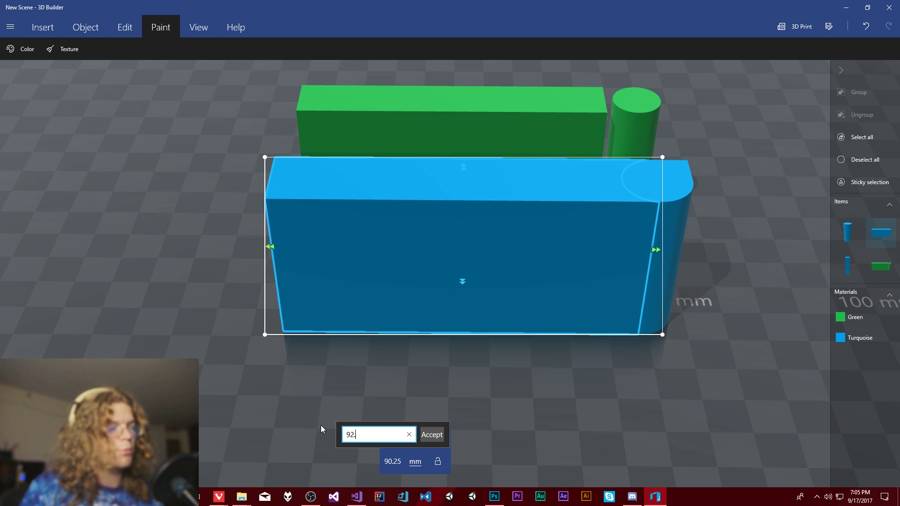
pyautogui.press('Return')
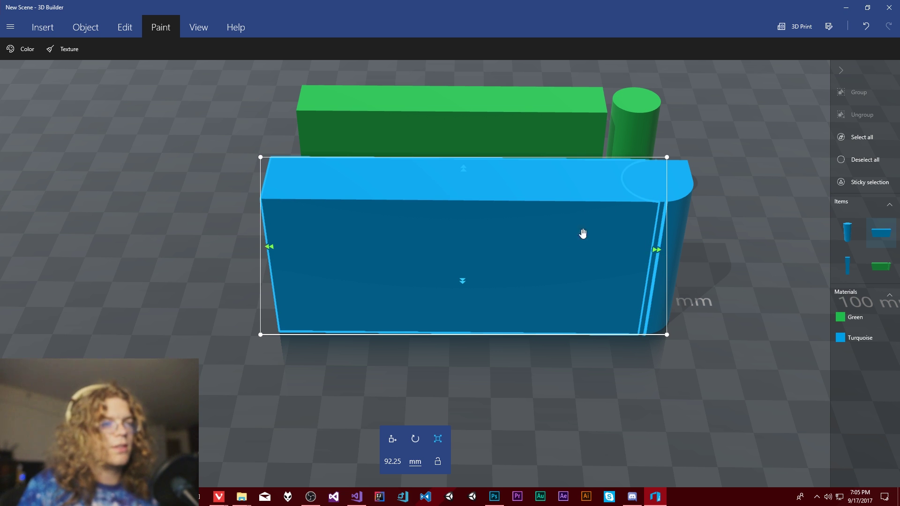
pyautogui.moveTo(642, 399); pyautogui.dragTo(621, 375)
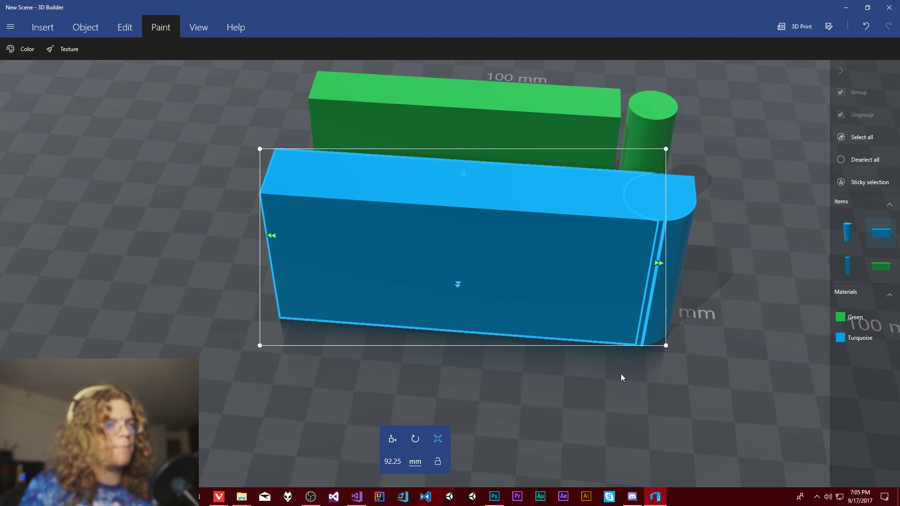
pyautogui.moveTo(658, 264); pyautogui.dragTo(638, 261)
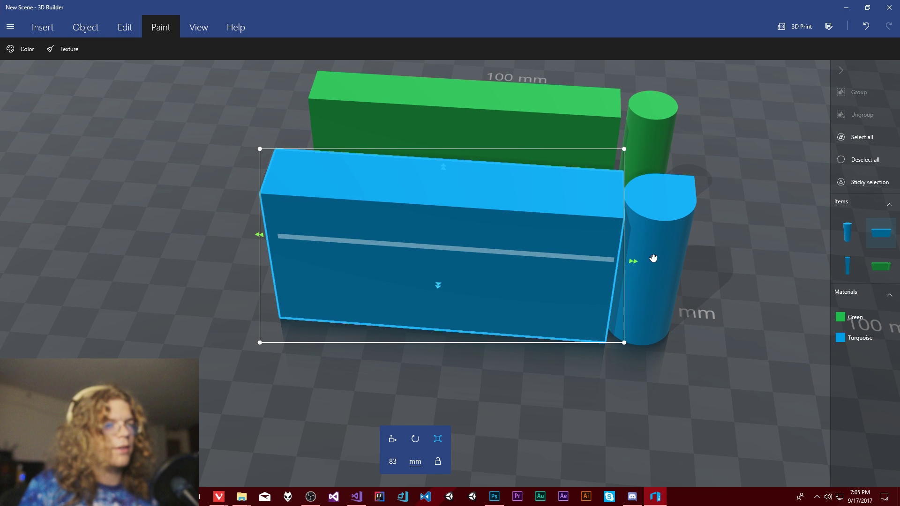
pyautogui.hotkey('ctrl', 'z')
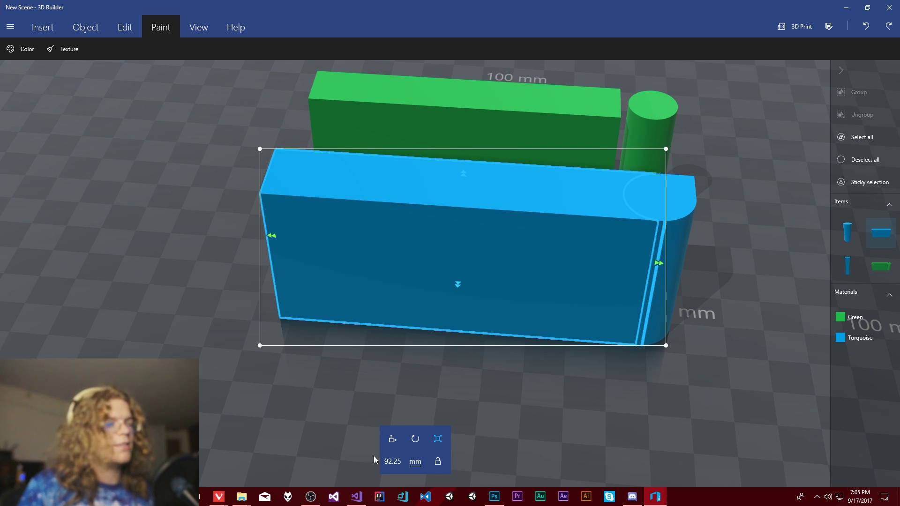
# Step: Move the turquoise block lengthwise to the 2.13 mm position, so its end lines up with the middle of the end cylinder
pyautogui.click(392, 439)
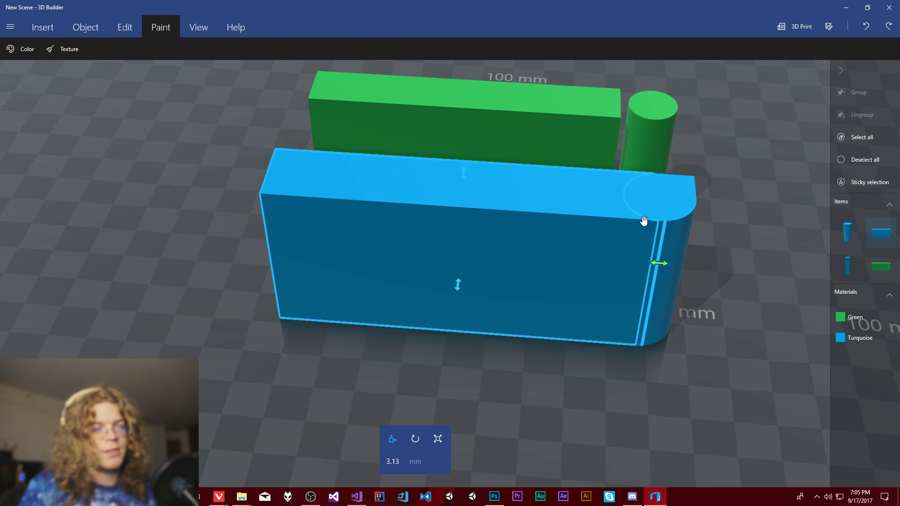
pyautogui.moveTo(660, 262)
pyautogui.mouseDown()
pyautogui.moveTo(647, 261)
pyautogui.moveTo(657, 262)
pyautogui.mouseUp()
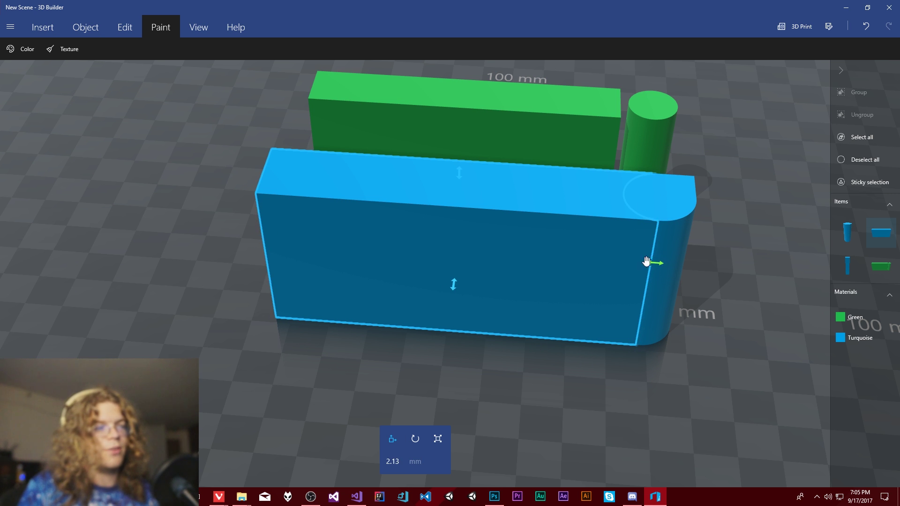
pyautogui.moveTo(582, 344)
pyautogui.mouseDown()
pyautogui.moveTo(603, 322)
pyautogui.moveTo(662, 291)
pyautogui.moveTo(633, 315)
pyautogui.moveTo(552, 300)
pyautogui.moveTo(580, 316)
pyautogui.moveTo(582, 335)
pyautogui.mouseUp()
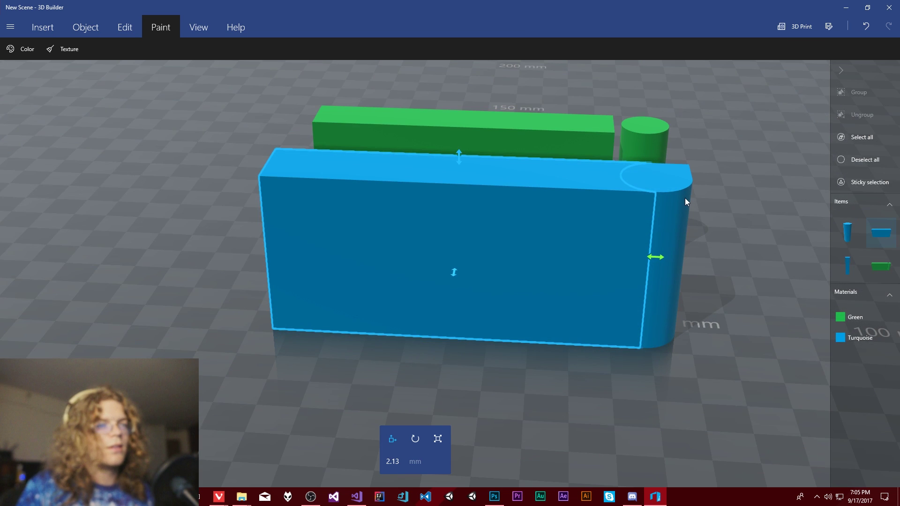
# Step: Group the turquoise block, end cylinder and slim corner bar into one object
pyautogui.keyDown('ctrl'); pyautogui.click(679, 182); pyautogui.keyUp('ctrl')
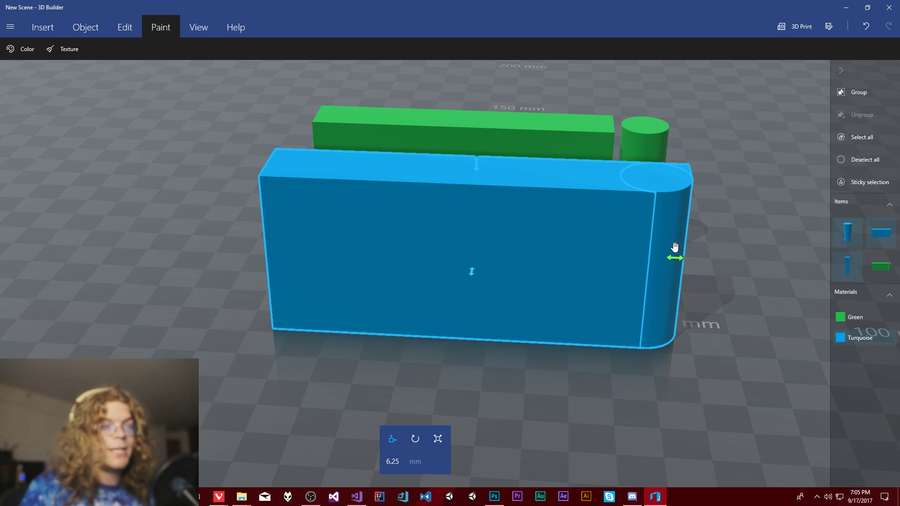
pyautogui.click(192, 25)
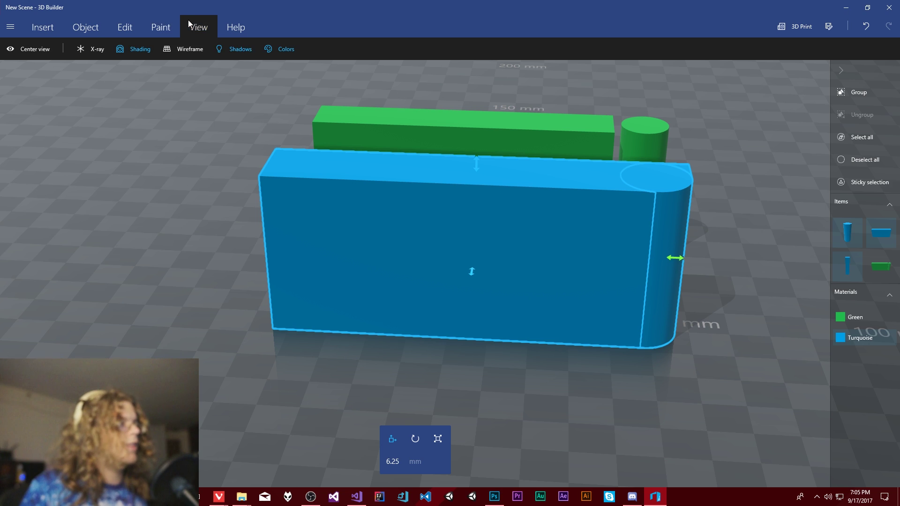
pyautogui.click(861, 92)
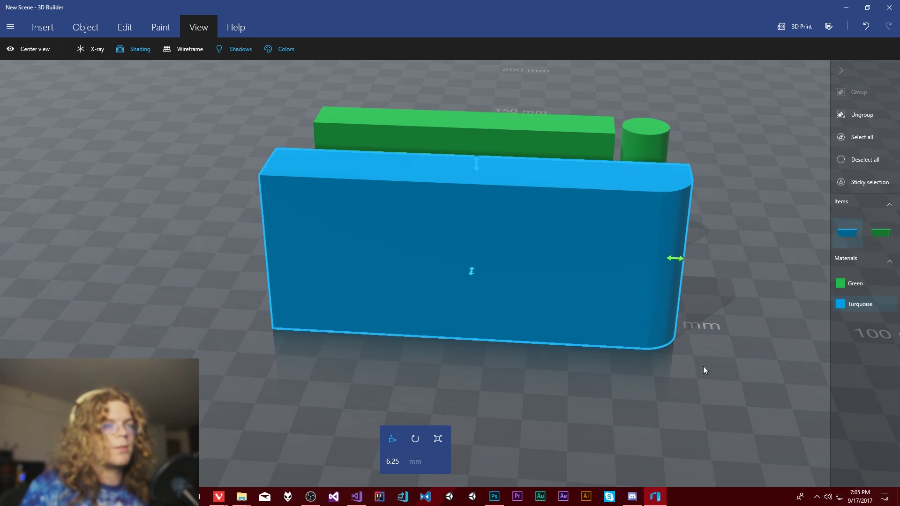
pyautogui.moveTo(703, 366); pyautogui.dragTo(676, 364)
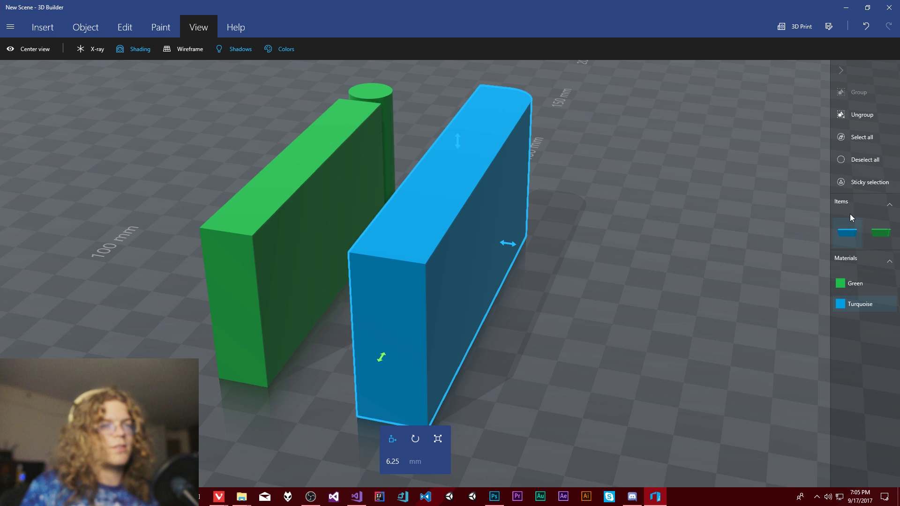
# Step: Move the green part sideways into the turquoise object, setting its sideways position to 0 mm
pyautogui.moveTo(844, 236)
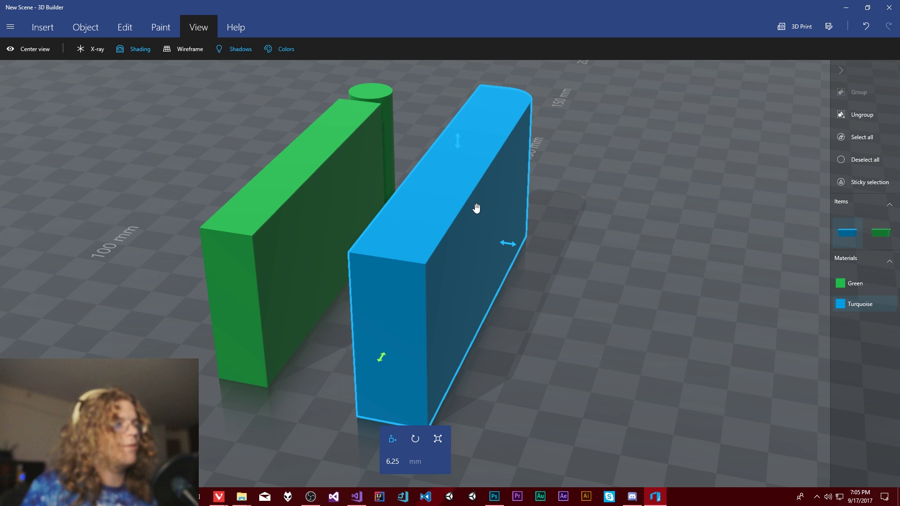
pyautogui.moveTo(627, 307); pyautogui.dragTo(665, 344)
pyautogui.click(328, 228)
pyautogui.moveTo(585, 312); pyautogui.dragTo(539, 233)
pyautogui.moveTo(429, 164); pyautogui.dragTo(487, 177)
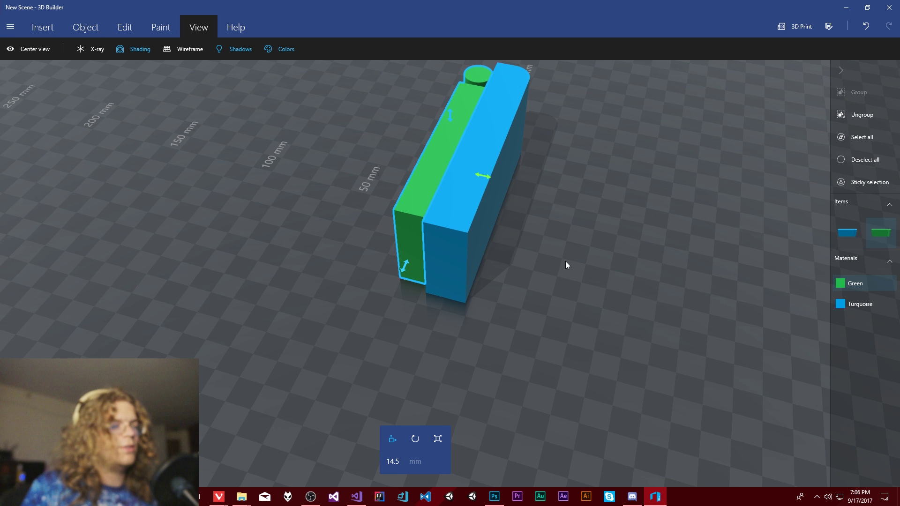
pyautogui.click(401, 462)
pyautogui.write('0')
pyautogui.press('Return')
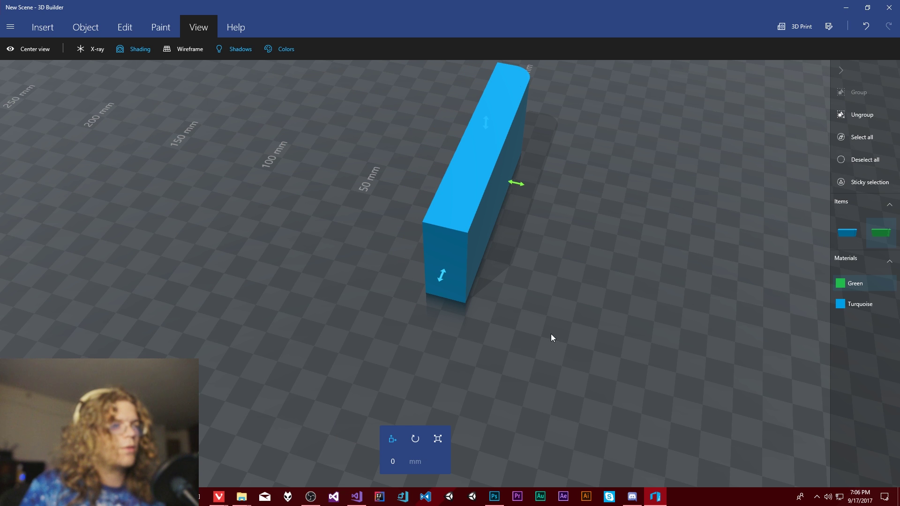
# Step: Raise the green part to the 22 mm vertical position so it breaks through the turquoise object's upper face
pyautogui.moveTo(551, 337); pyautogui.dragTo(448, 383)
pyautogui.click(393, 462)
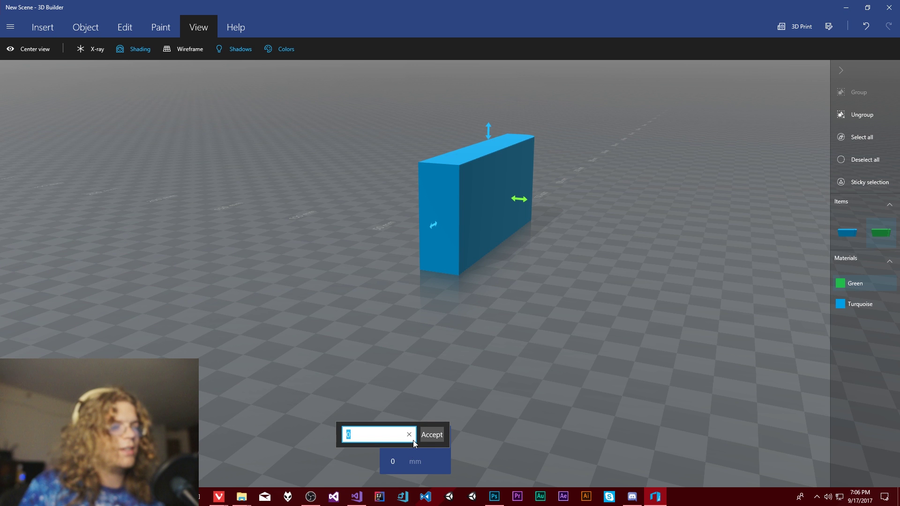
pyautogui.click(433, 225)
pyautogui.moveTo(468, 412); pyautogui.dragTo(380, 295)
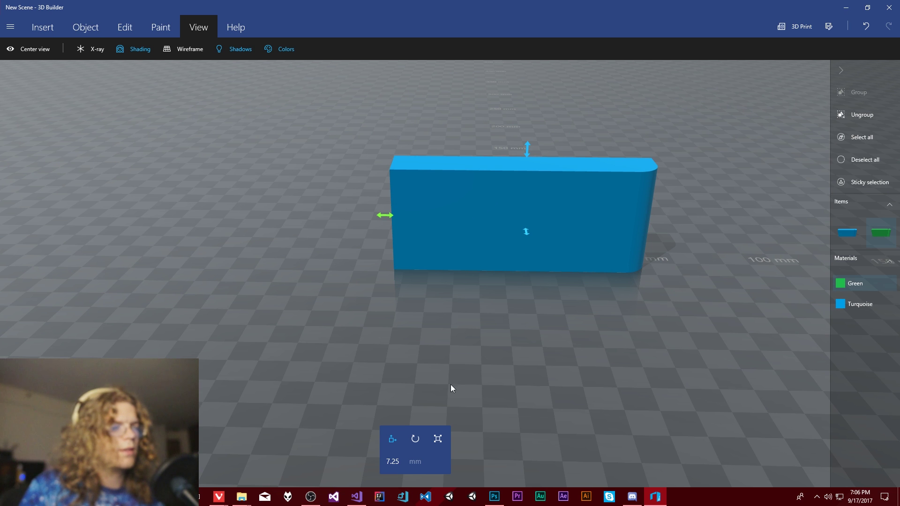
pyautogui.click(528, 146)
pyautogui.click(393, 462)
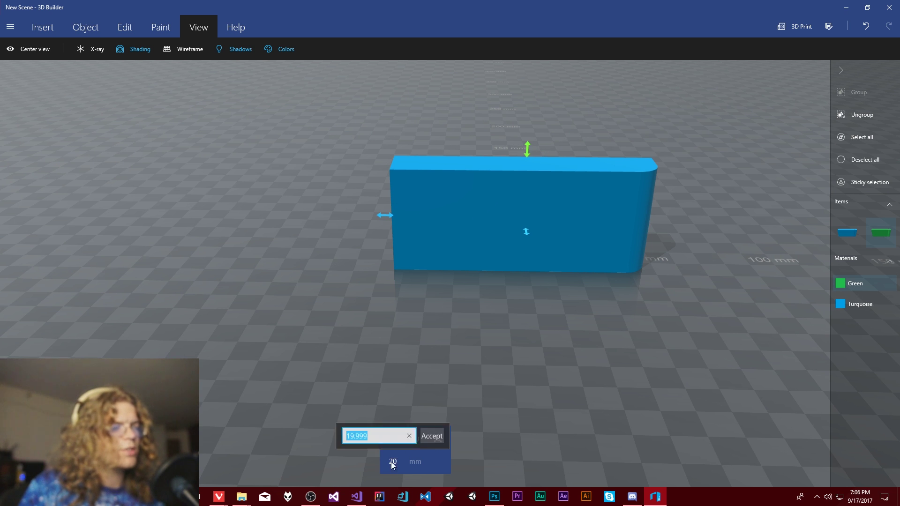
pyautogui.write('21')
pyautogui.press('Return')
pyautogui.click(392, 461)
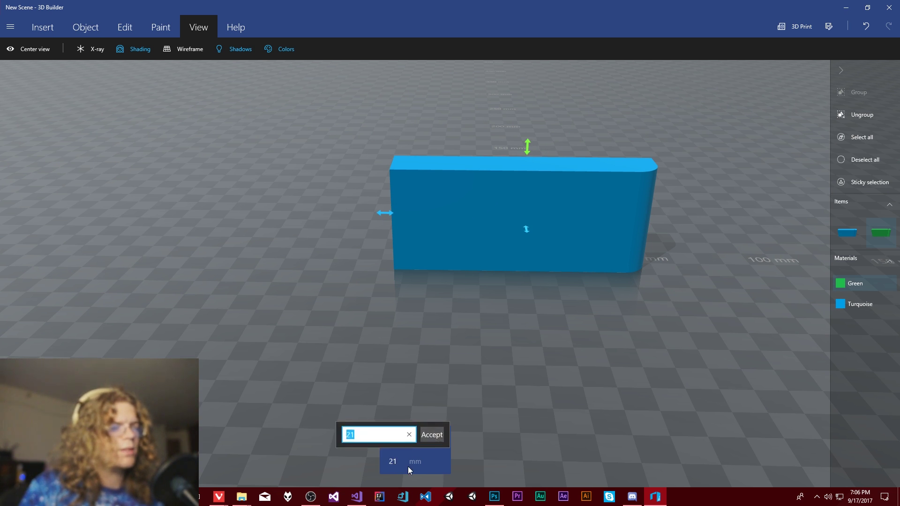
pyautogui.write('22')
pyautogui.press('Return')
pyautogui.moveTo(421, 460); pyautogui.dragTo(644, 469)
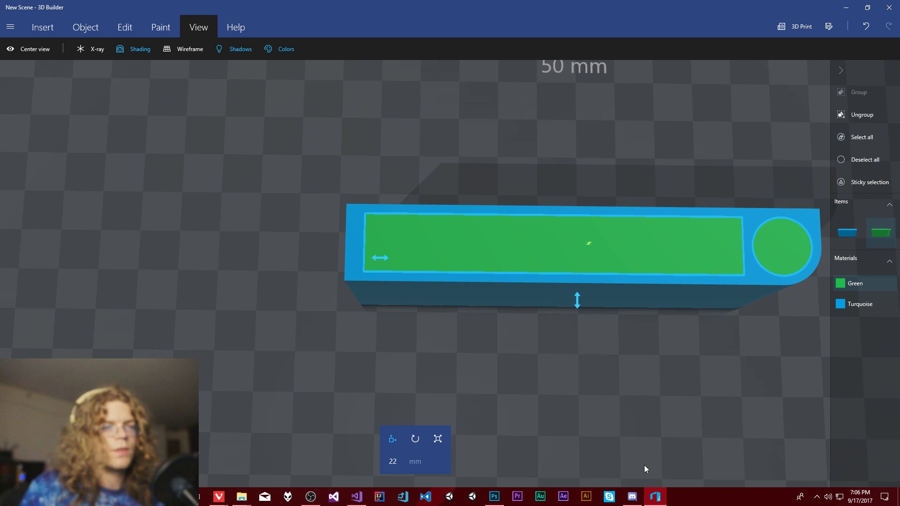
# Step: Ungroup the turquoise object into its block, end cylinder and slim corner bar
pyautogui.click(357, 271)
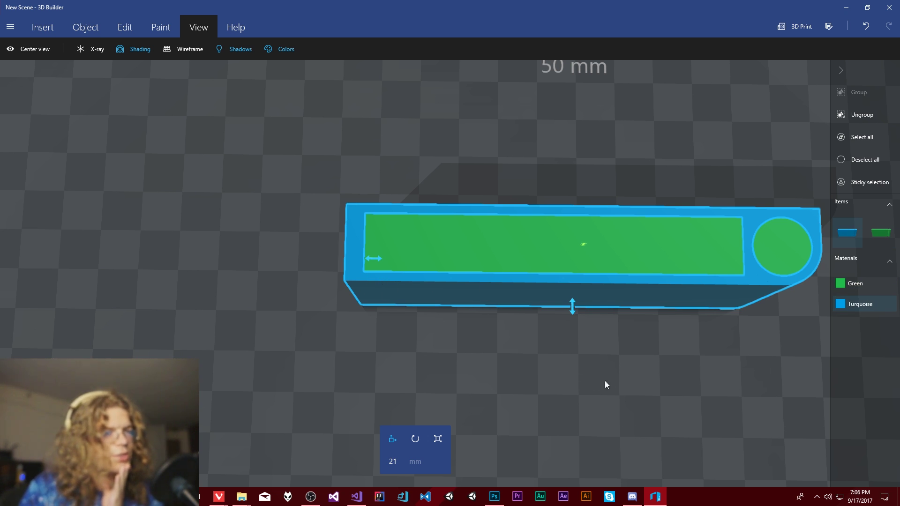
pyautogui.moveTo(605, 381); pyautogui.dragTo(612, 332)
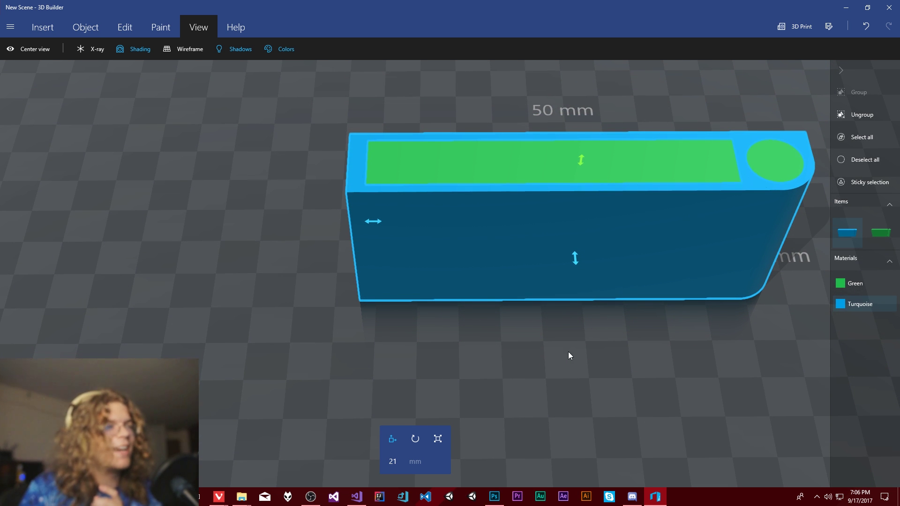
pyautogui.moveTo(569, 355); pyautogui.dragTo(366, 284)
pyautogui.moveTo(441, 350); pyautogui.dragTo(409, 358)
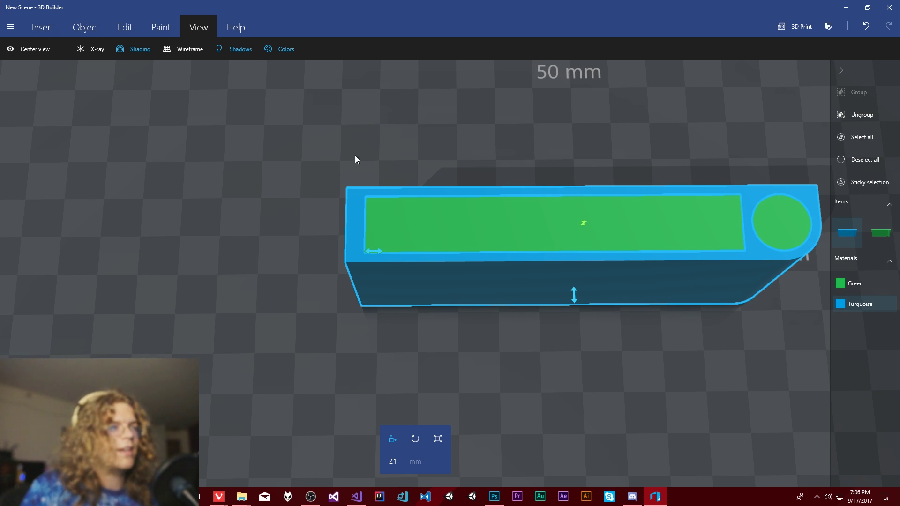
pyautogui.click(851, 234)
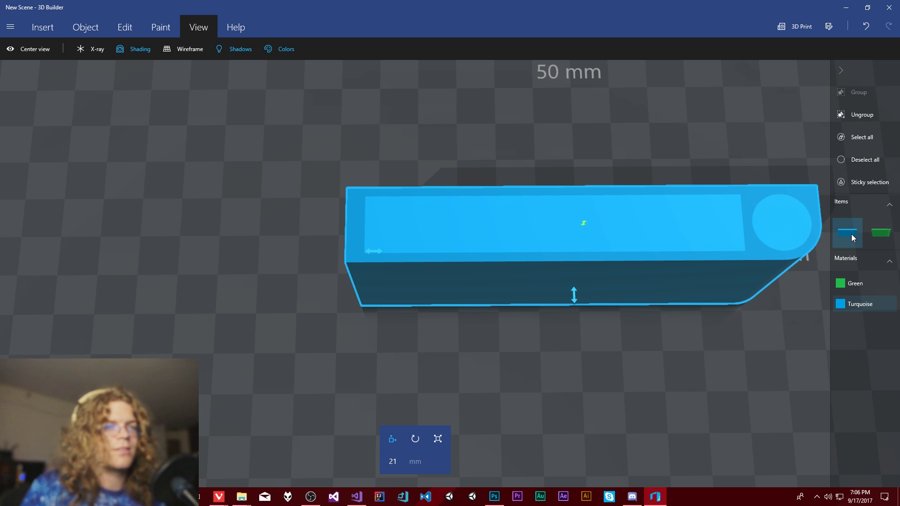
pyautogui.click(864, 112)
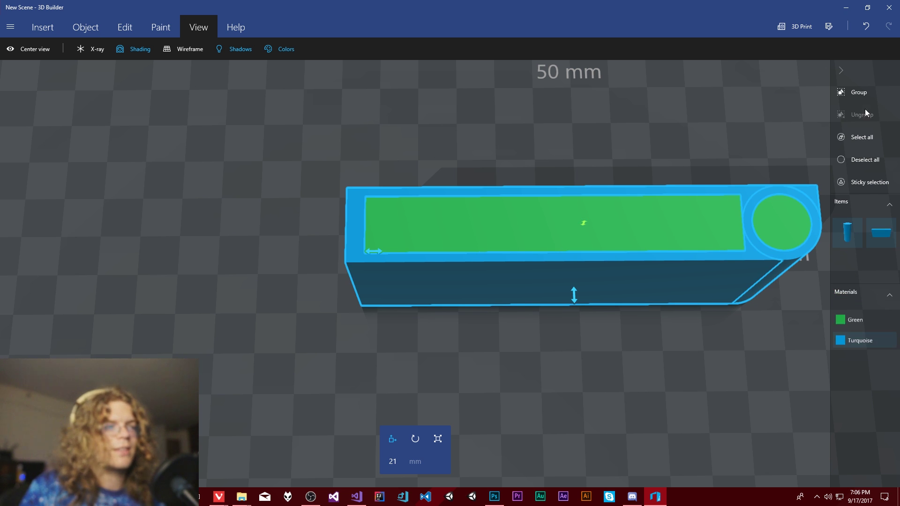
# Step: Set the turquoise block's length to 90.25 mm and move it lengthwise to the 3.13 mm position
pyautogui.moveTo(544, 376); pyautogui.dragTo(574, 307)
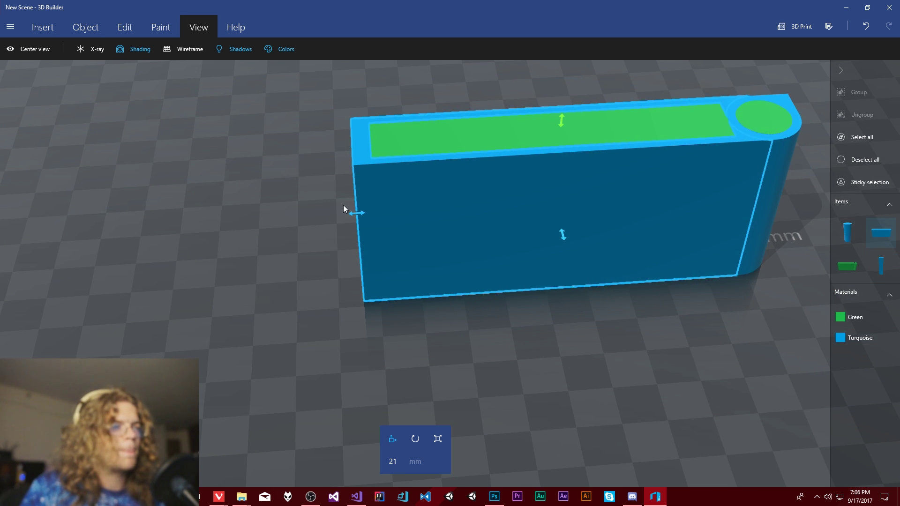
pyautogui.click(356, 214)
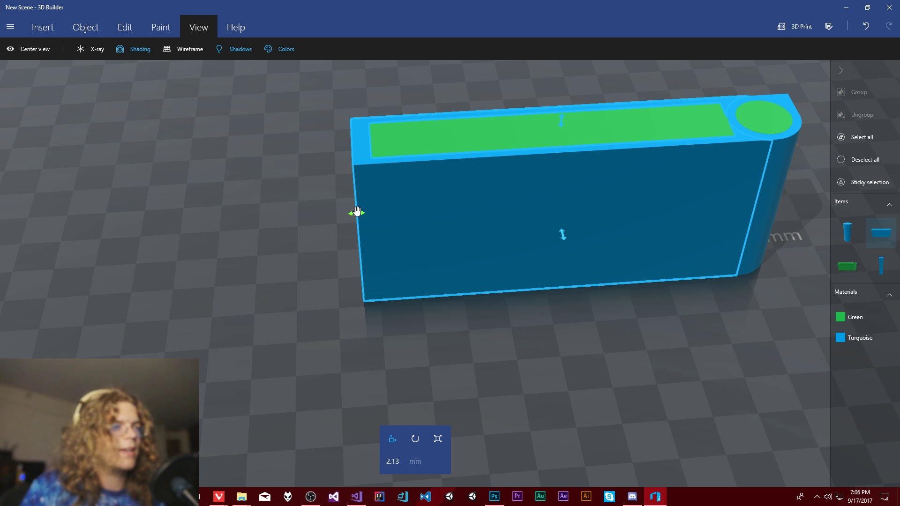
pyautogui.click(437, 438)
pyautogui.click(399, 467)
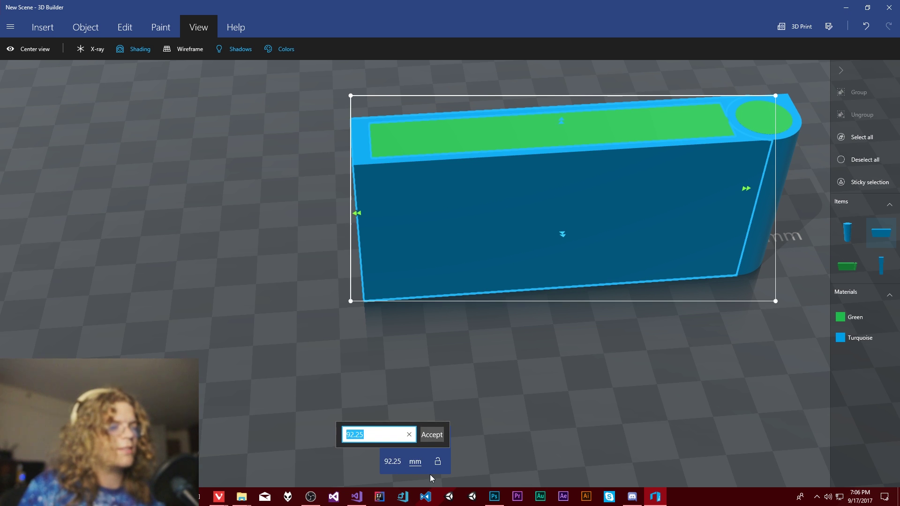
pyautogui.write('90.25')
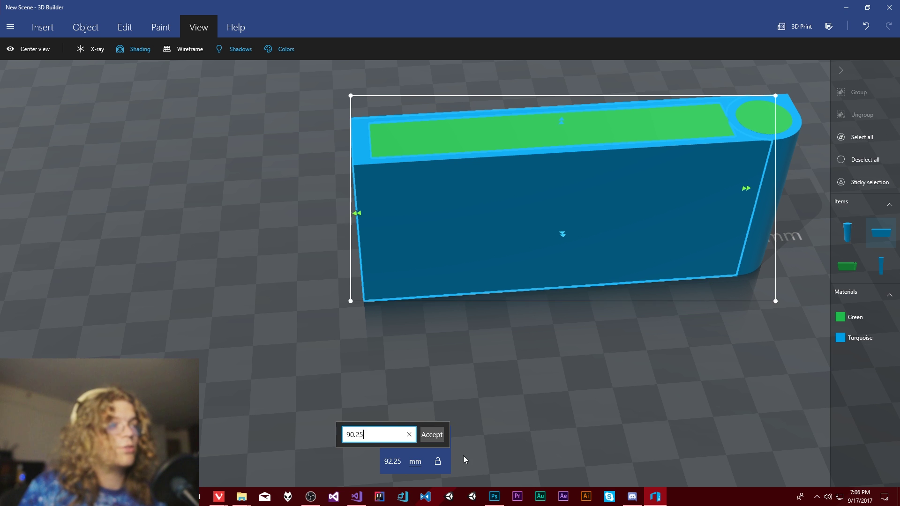
pyautogui.press('Return')
pyautogui.moveTo(600, 389); pyautogui.dragTo(723, 225)
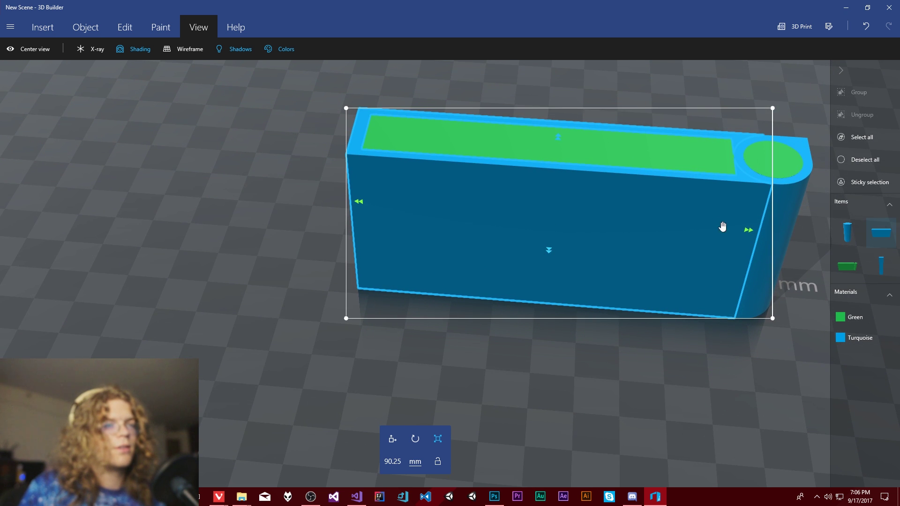
pyautogui.click(392, 439)
pyautogui.moveTo(357, 202); pyautogui.dragTo(366, 202)
# Step: Regroup the shortened turquoise block with the end cylinder and slim corner bar
pyautogui.moveTo(589, 362); pyautogui.dragTo(612, 398)
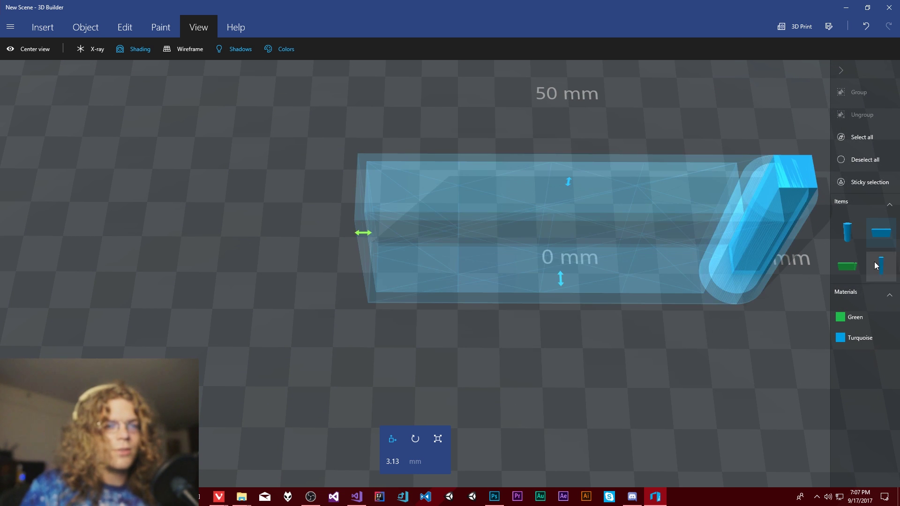
pyautogui.click(125, 27)
pyautogui.click(845, 226)
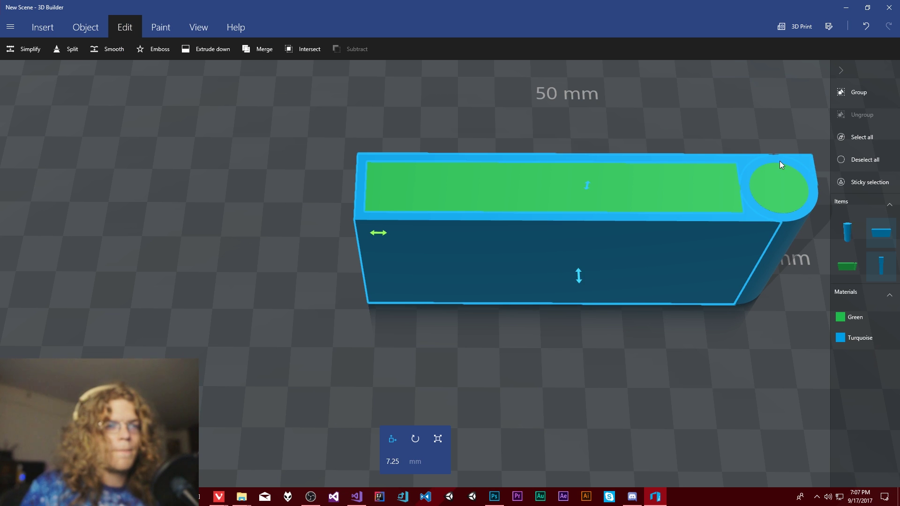
pyautogui.keyDown('ctrl'); pyautogui.click(779, 161); pyautogui.keyUp('ctrl')
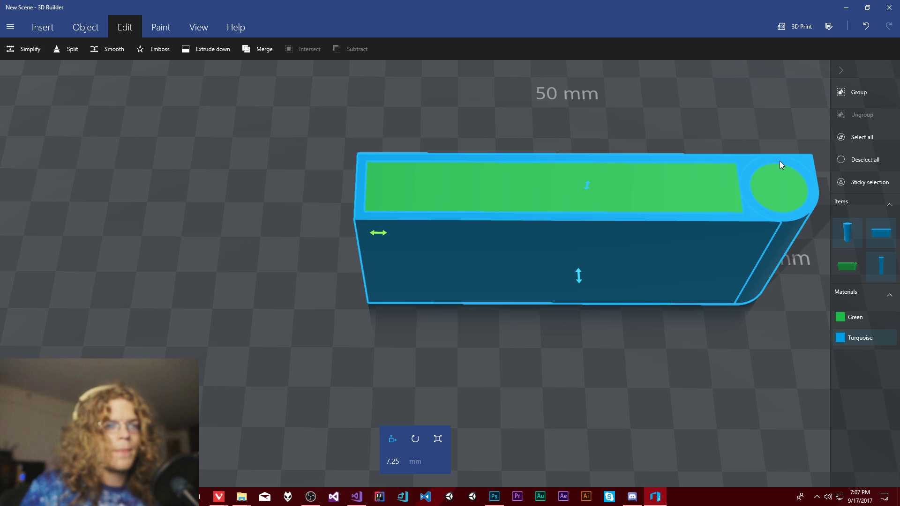
pyautogui.click(858, 93)
# Step: Try raising the turquoise object to the 22 mm vertical position and undo the move
pyautogui.moveTo(726, 329); pyautogui.dragTo(694, 280)
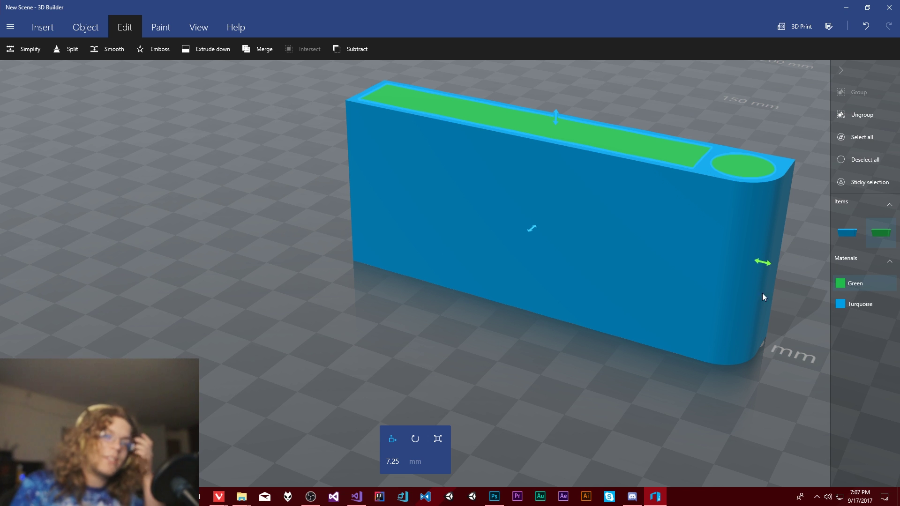
pyautogui.click(871, 302)
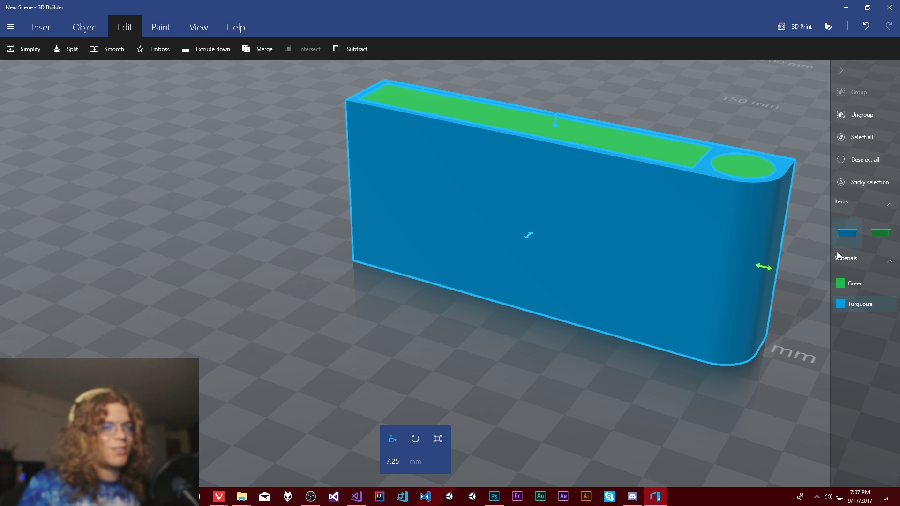
pyautogui.moveTo(658, 343); pyautogui.dragTo(657, 335, button='right')
pyautogui.moveTo(656, 335); pyautogui.dragTo(596, 346)
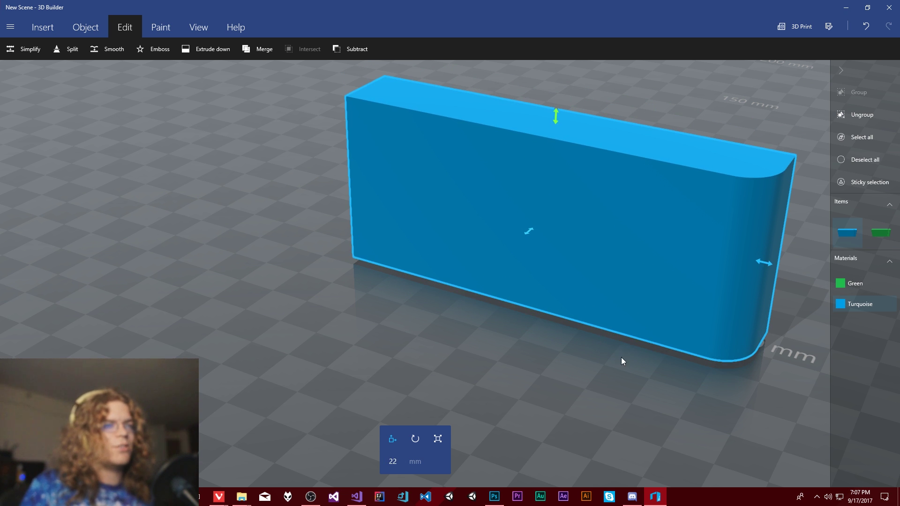
pyautogui.hotkey('ctrl', 'z')
# Step: Turn on the X-ray view and inspect how the green part sits inside the turquoise object from several angles
pyautogui.moveTo(649, 383); pyautogui.dragTo(536, 356, button='right')
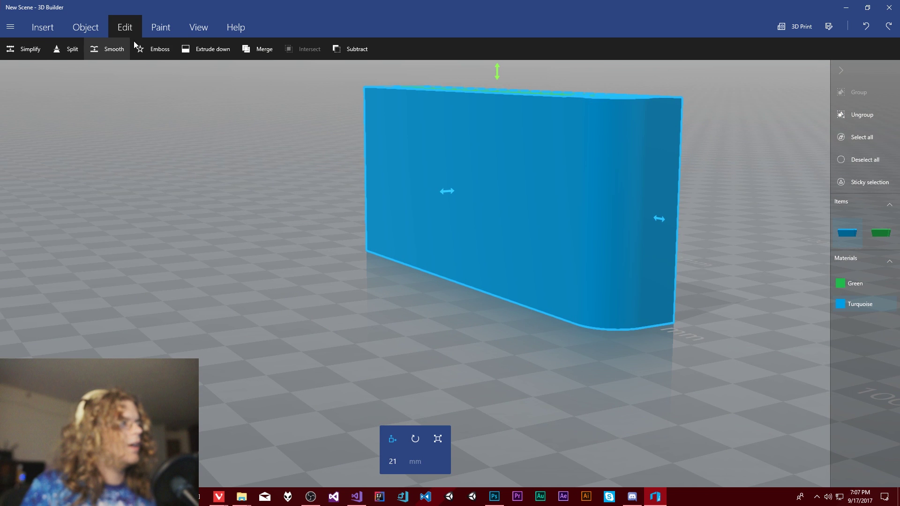
pyautogui.click(199, 26)
pyautogui.click(80, 50)
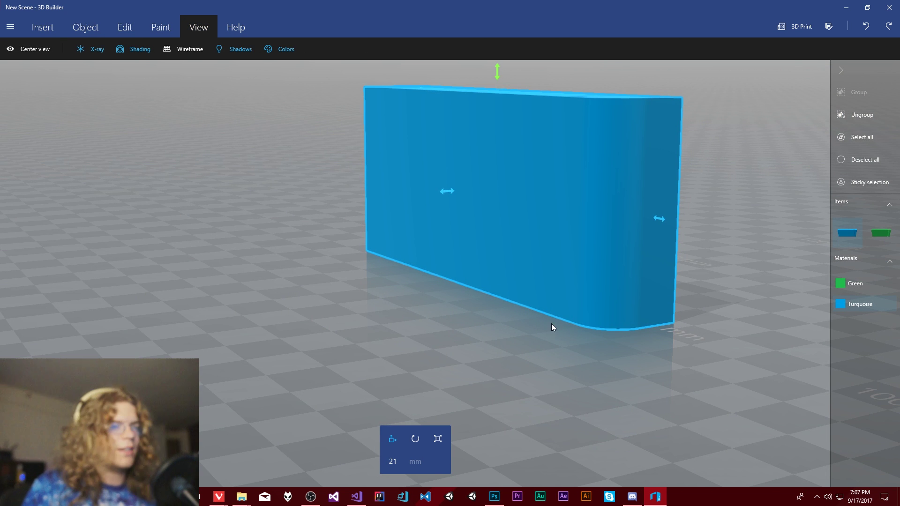
pyautogui.moveTo(397, 276); pyautogui.dragTo(889, 282, button='right')
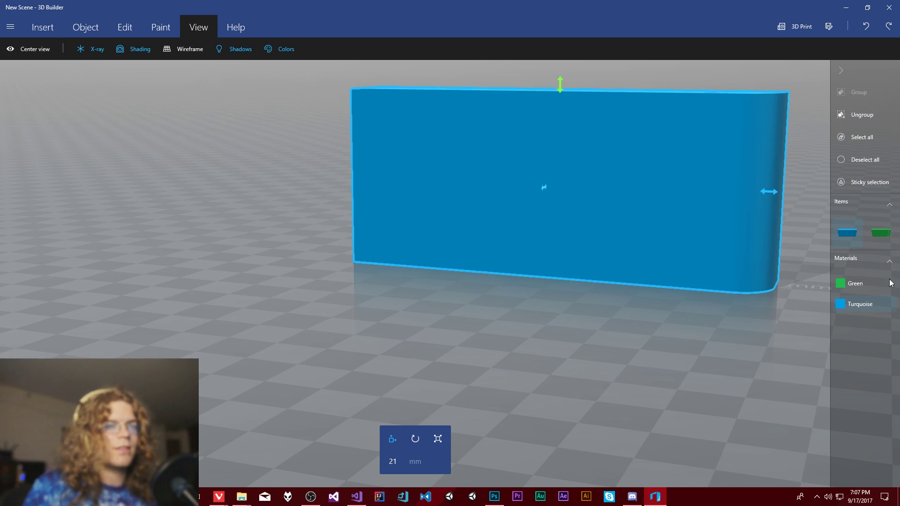
pyautogui.click(868, 287)
pyautogui.moveTo(650, 352); pyautogui.dragTo(732, 265)
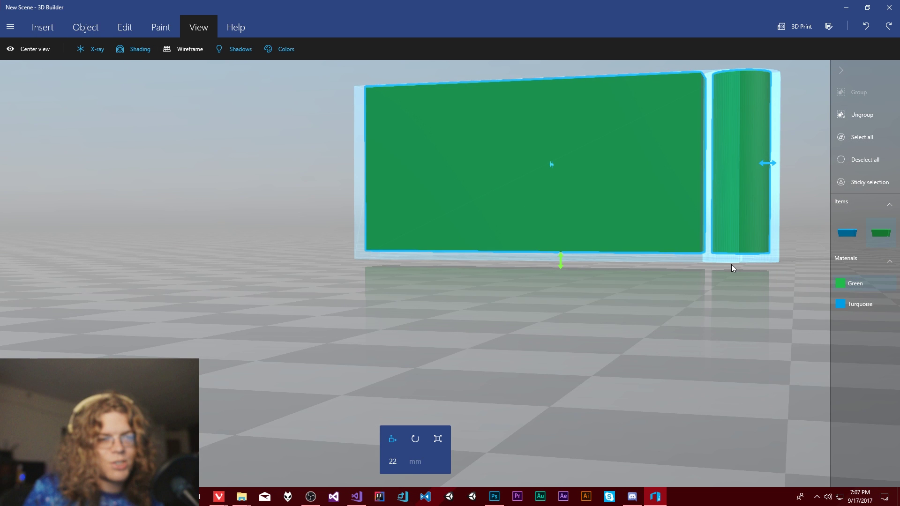
pyautogui.moveTo(667, 337); pyautogui.dragTo(670, 312)
pyautogui.moveTo(419, 303); pyautogui.dragTo(323, 361)
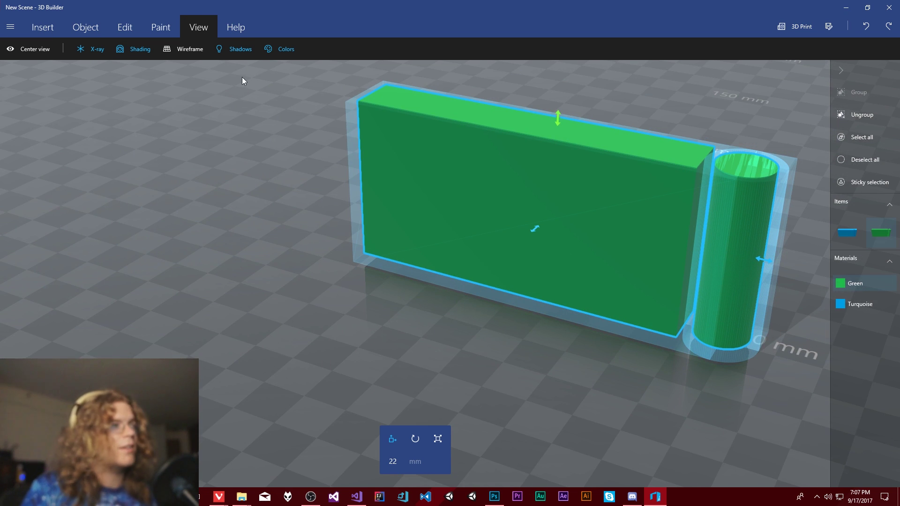
# Step: Start saving the scene under a new name and create and open a folder named StickyNoteHolder inside the Printer folder
pyautogui.click(12, 26)
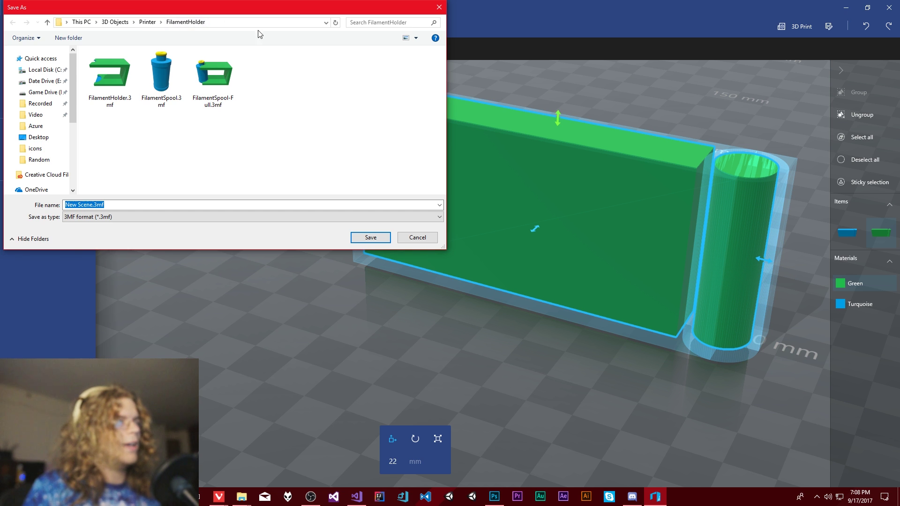
pyautogui.click(151, 22)
pyautogui.rightClick(243, 89)
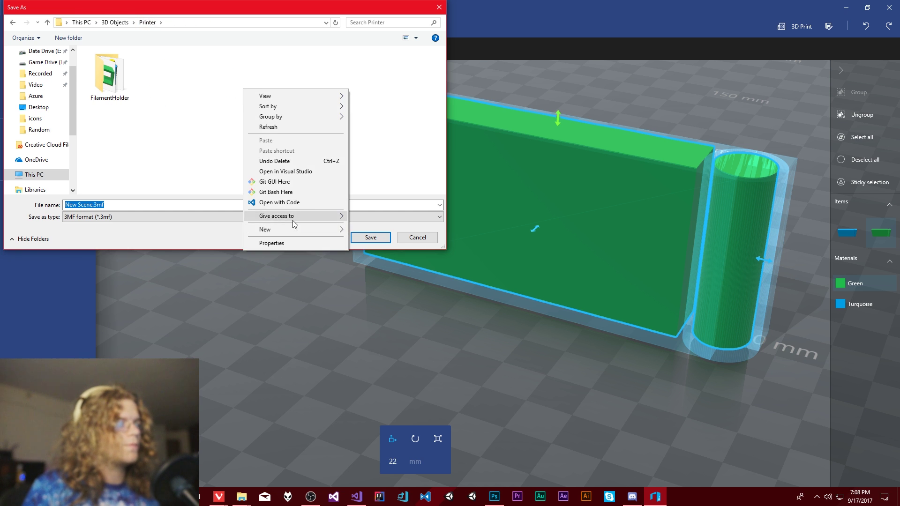
pyautogui.moveTo(287, 232)
pyautogui.click(370, 229)
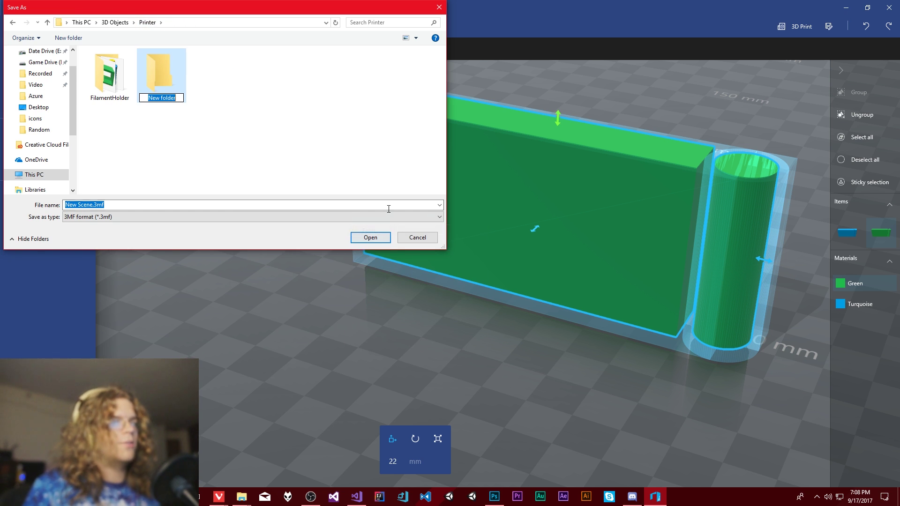
pyautogui.write('Stic')
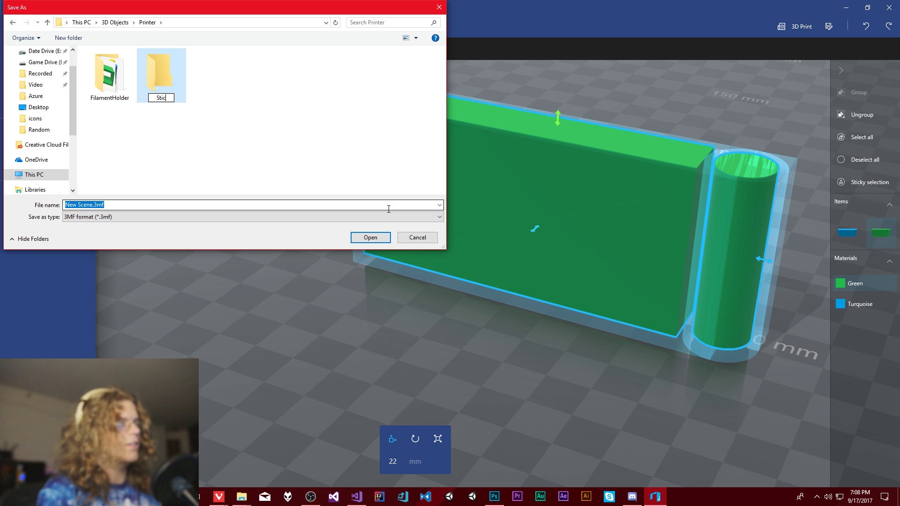
pyautogui.write('kyNoteHolder')
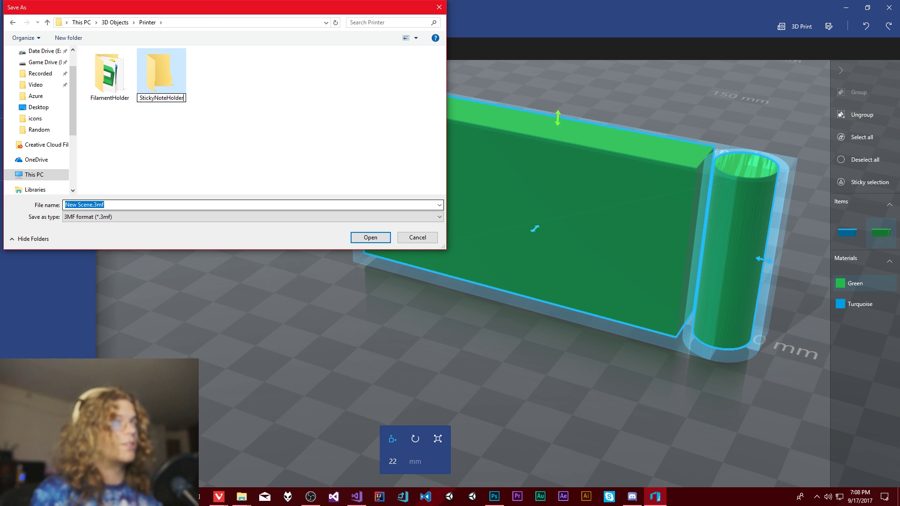
pyautogui.press('Return')
pyautogui.press('Return')
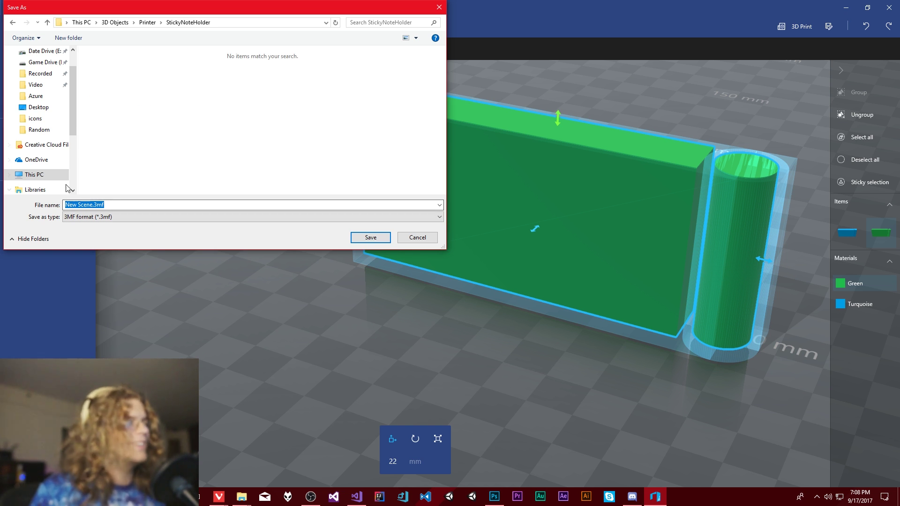
# Step: Save the scene in 3MF format as StickyHolder-1Note1Pen.3mf in the StickyNoteHolder folder
pyautogui.click(100, 220)
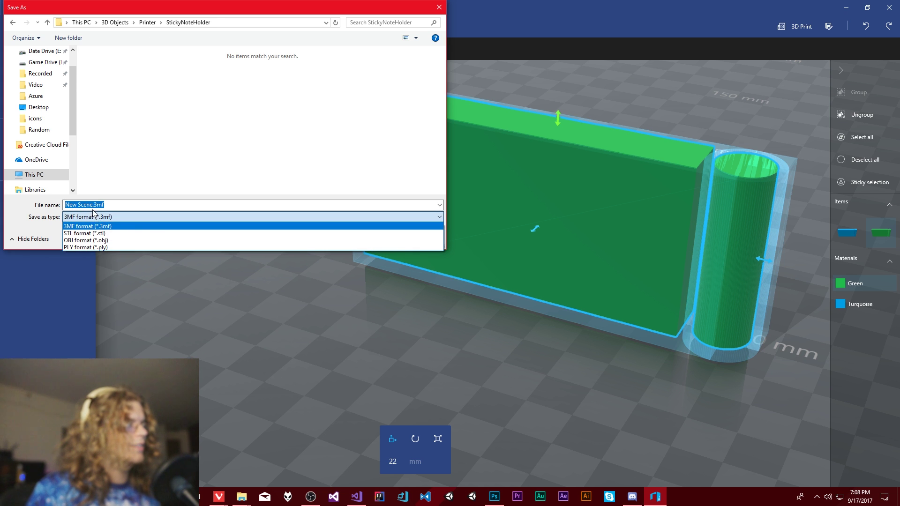
pyautogui.click(93, 211)
pyautogui.click(91, 206)
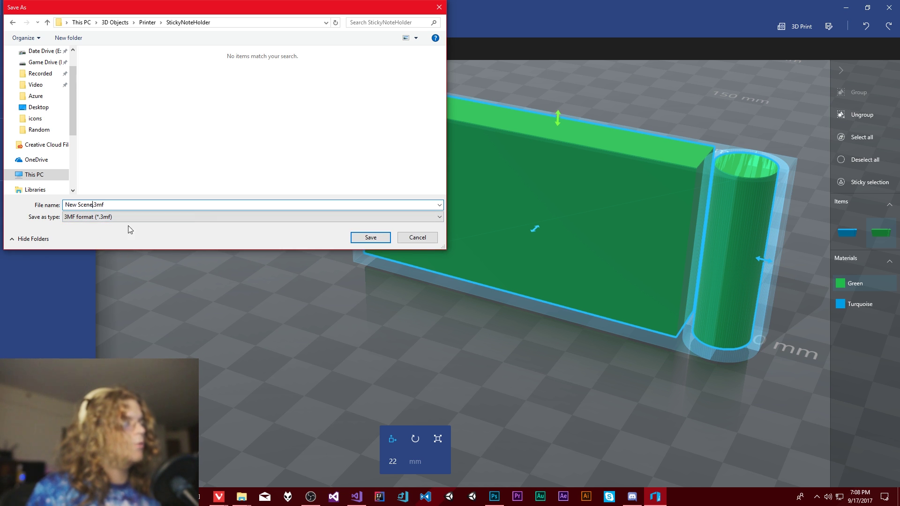
pyautogui.press('BackSpace')
pyautogui.press('BackSpace')
pyautogui.press('BackSpace')
pyautogui.press('BackSpace')
pyautogui.press('BackSpace')
pyautogui.press('BackSpace')
pyautogui.press('BackSpace')
pyautogui.press('BackSpace')
pyautogui.press('BackSpace')
pyautogui.press('BackSpace')
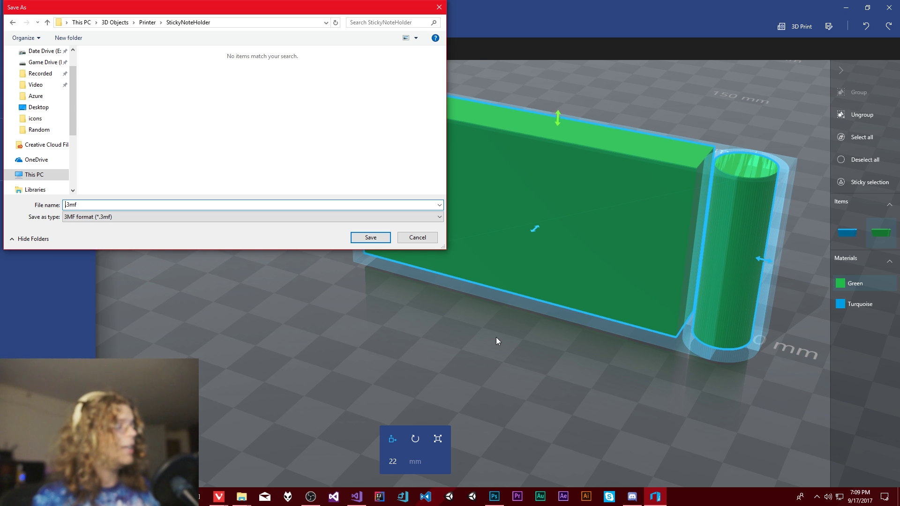
pyautogui.write('StickyHold')
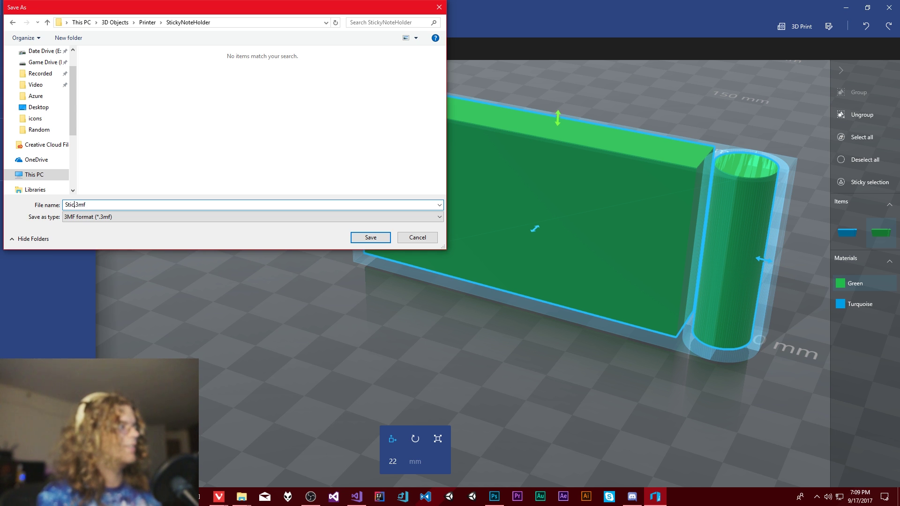
pyautogui.write('er-1Note')
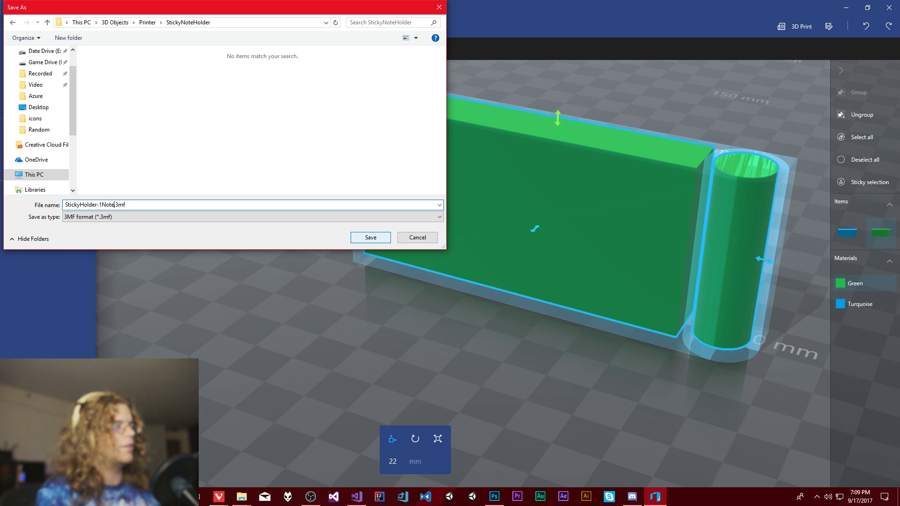
pyautogui.write('=')
pyautogui.press('BackSpace')
pyautogui.write('1Pen')
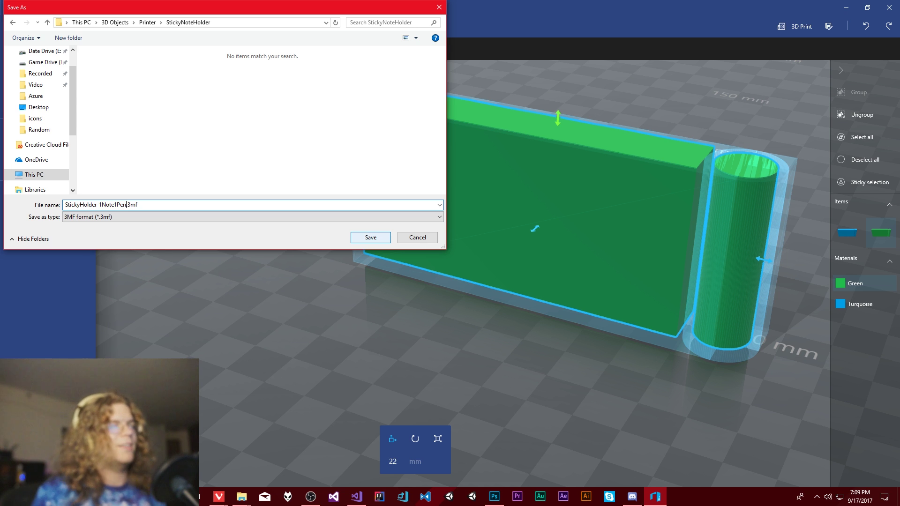
pyautogui.click(368, 239)
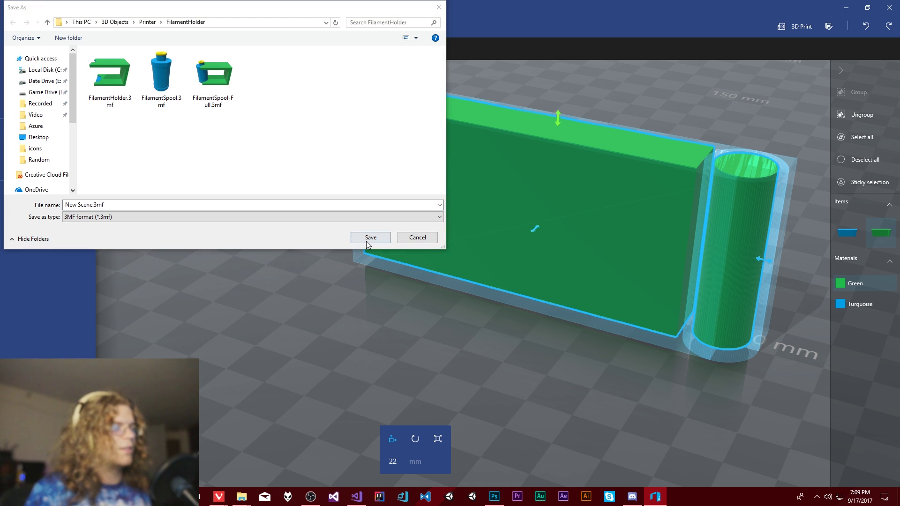
pyautogui.click(414, 237)
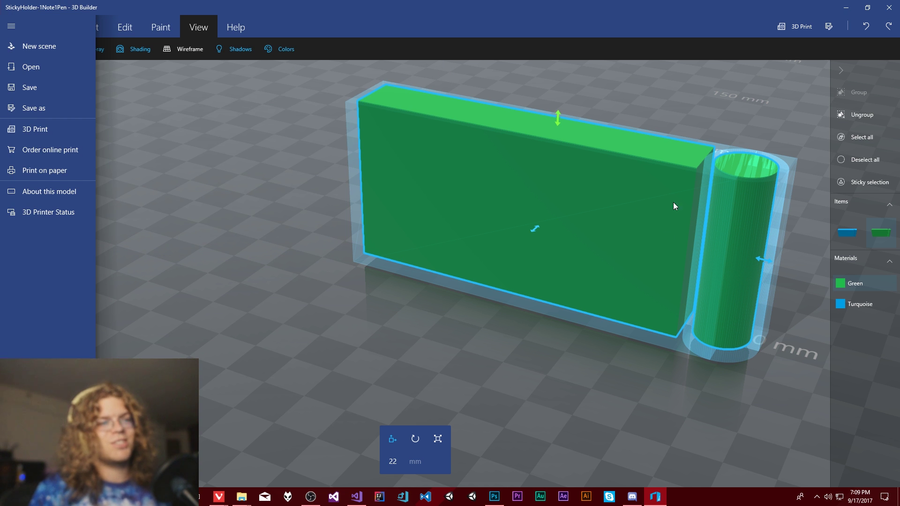
# Step: Try subtracting the green block and cylinder from the turquoise shell
pyautogui.click(651, 384)
pyautogui.moveTo(693, 370); pyautogui.dragTo(671, 348)
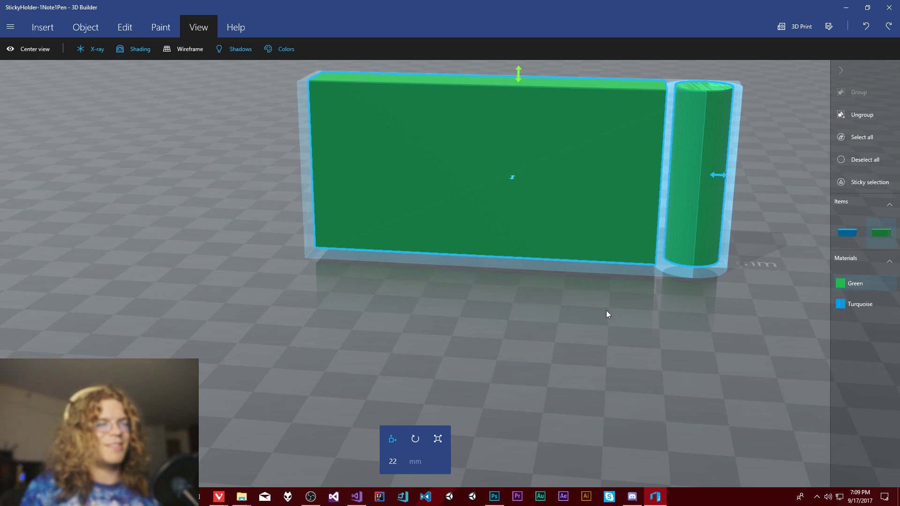
pyautogui.moveTo(606, 314); pyautogui.dragTo(440, 372)
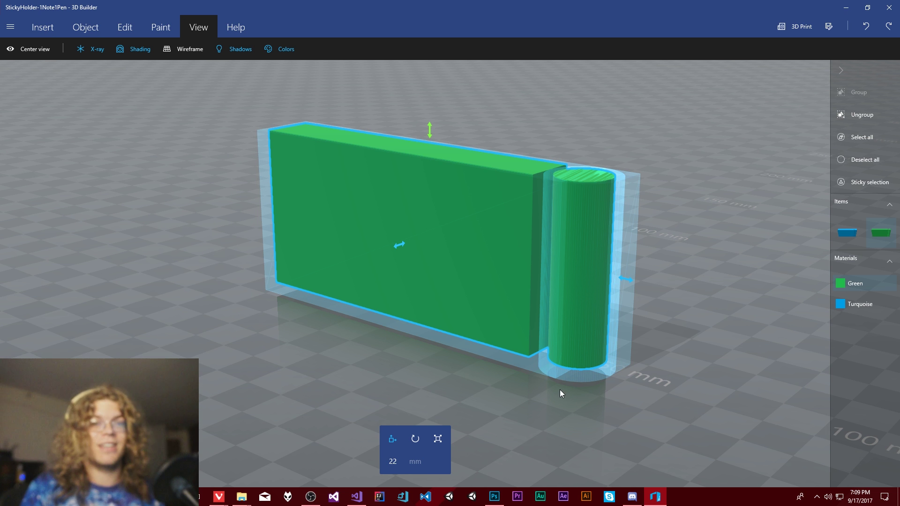
pyautogui.moveTo(521, 388); pyautogui.dragTo(596, 322)
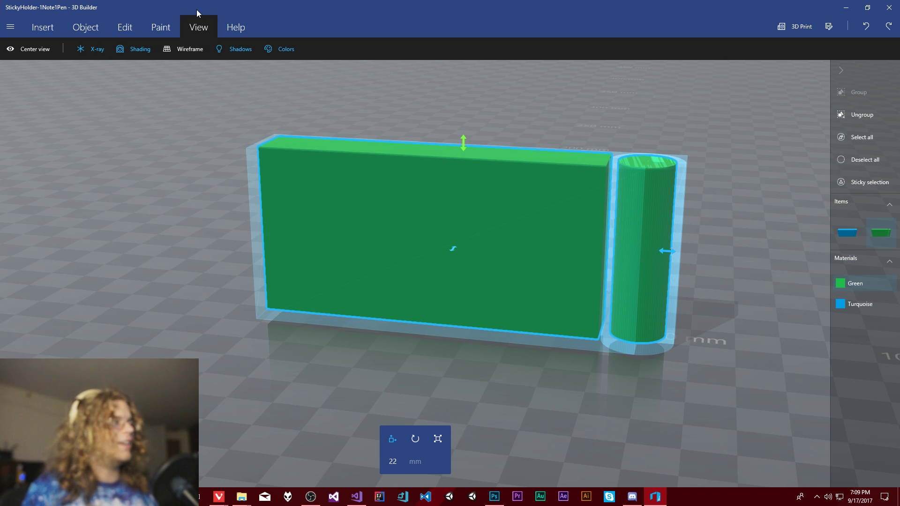
pyautogui.click(84, 27)
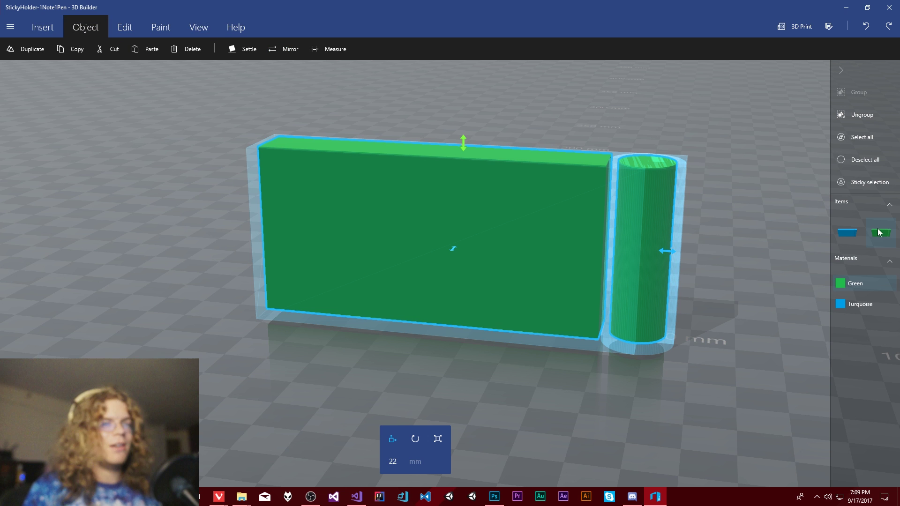
pyautogui.click(124, 28)
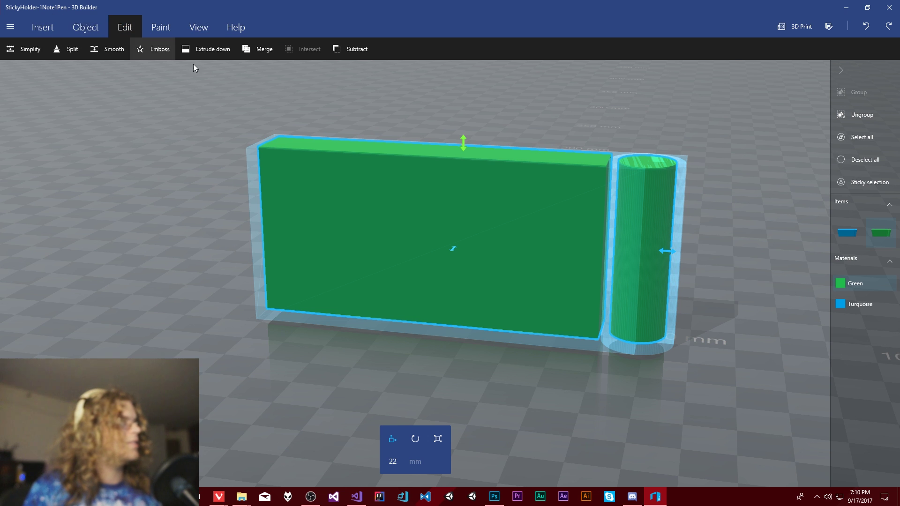
pyautogui.click(362, 50)
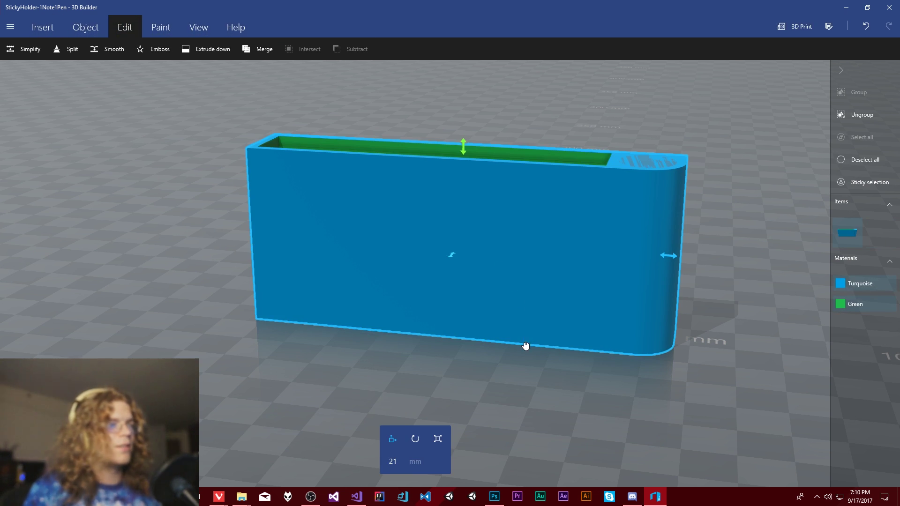
# Step: Inspect the note pocket and pen hole from several angles and undo the subtraction
pyautogui.moveTo(606, 380); pyautogui.dragTo(791, 399, button='right')
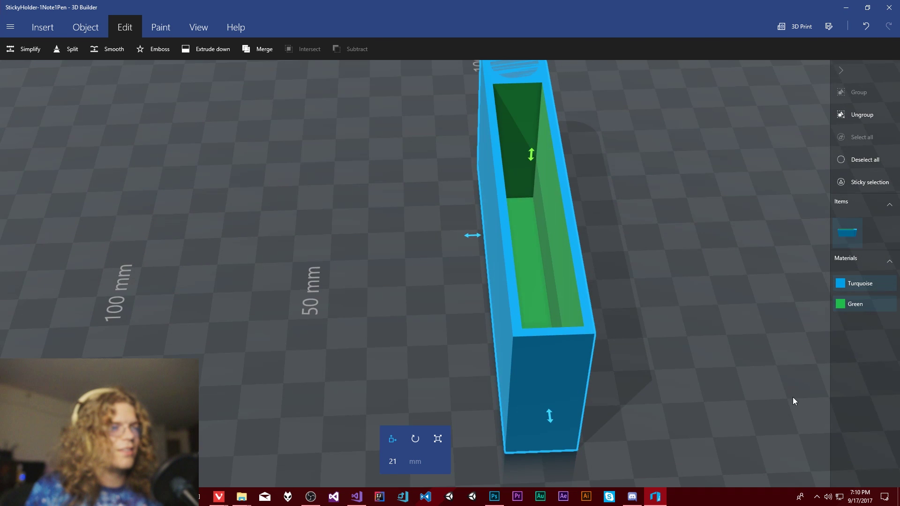
pyautogui.moveTo(641, 238); pyautogui.dragTo(180, 241)
pyautogui.scroll(2, 634, 318)
pyautogui.scroll(1, 634, 318)
pyautogui.moveTo(673, 325); pyautogui.dragTo(633, 316)
pyautogui.hotkey('ctrl', 'z')
pyautogui.moveTo(742, 352); pyautogui.dragTo(709, 299, button='right')
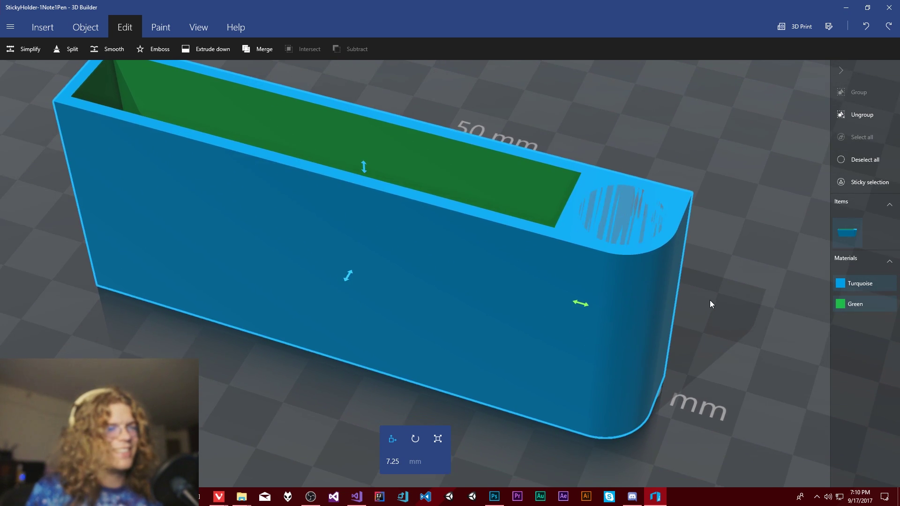
pyautogui.moveTo(709, 300); pyautogui.dragTo(506, 205)
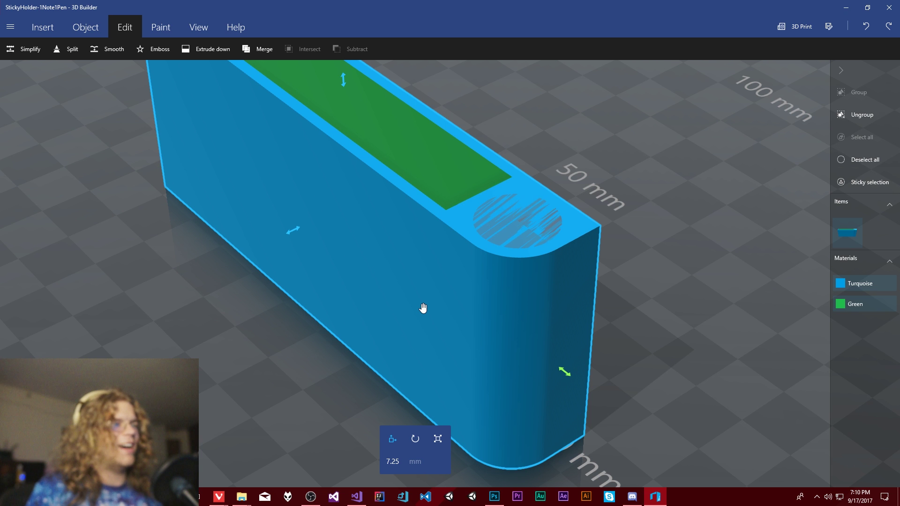
pyautogui.hotkey('ctrl', 'a')
pyautogui.moveTo(280, 339); pyautogui.dragTo(503, 338)
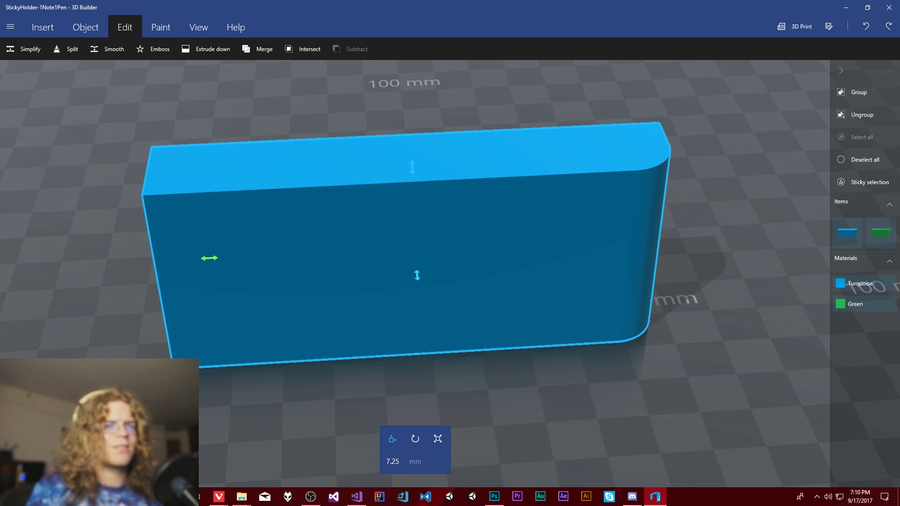
# Step: Set the green group's vertical position to 22.1 mm and subtract it from the turquoise shell
pyautogui.click(879, 229)
pyautogui.moveTo(639, 351); pyautogui.dragTo(423, 306)
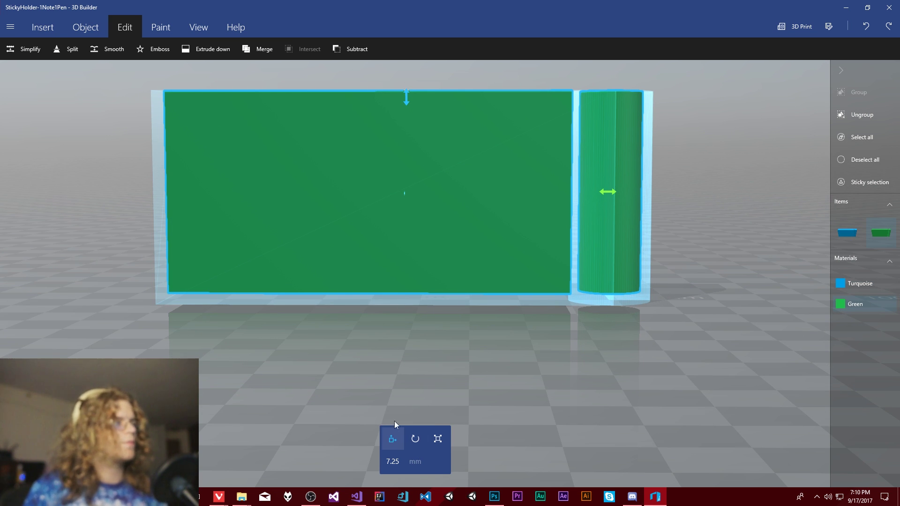
pyautogui.click(407, 96)
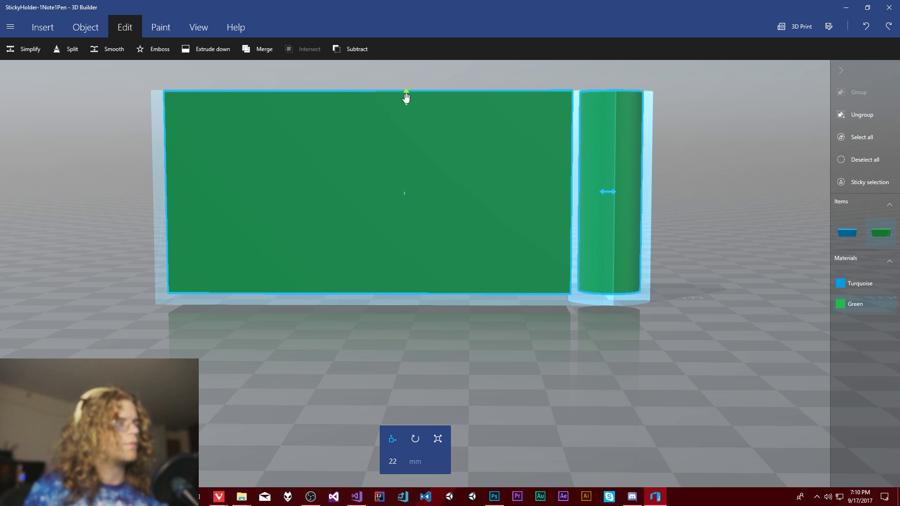
pyautogui.click(393, 462)
pyautogui.write('22.1')
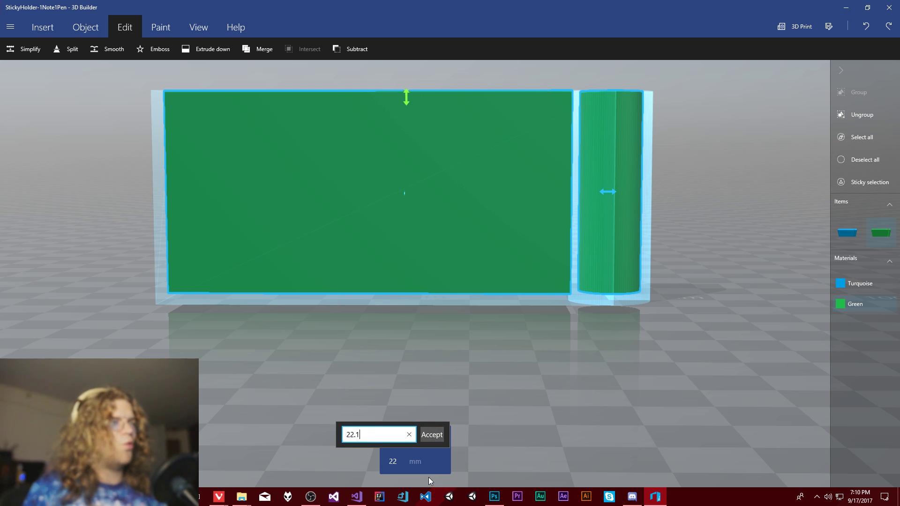
pyautogui.press('Return')
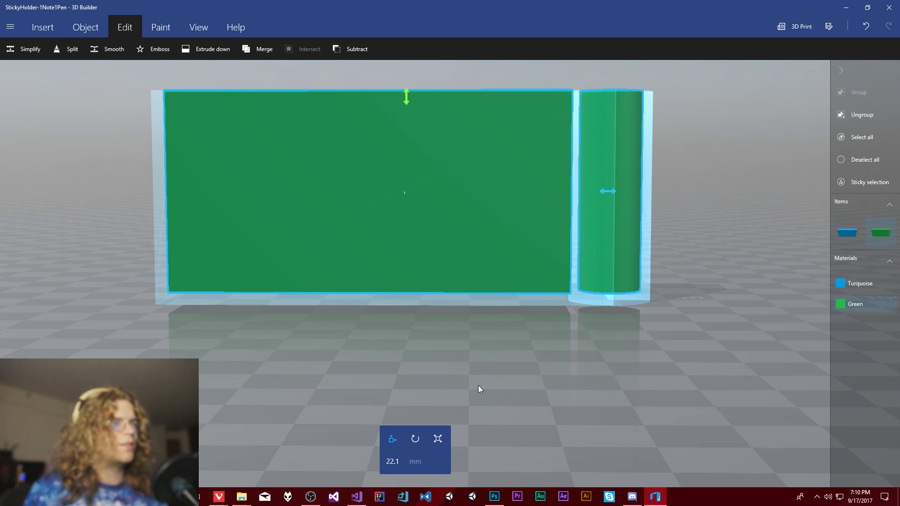
pyautogui.moveTo(478, 385); pyautogui.dragTo(475, 417, button='right')
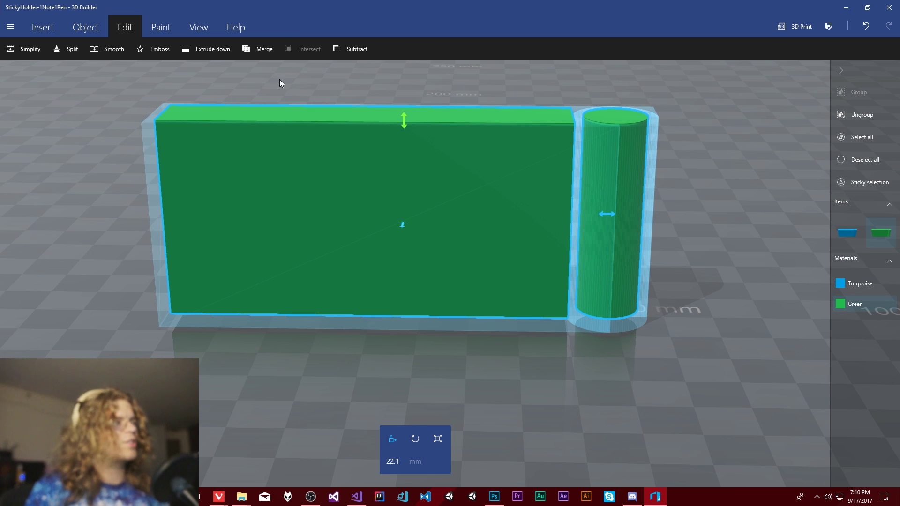
pyautogui.click(364, 59)
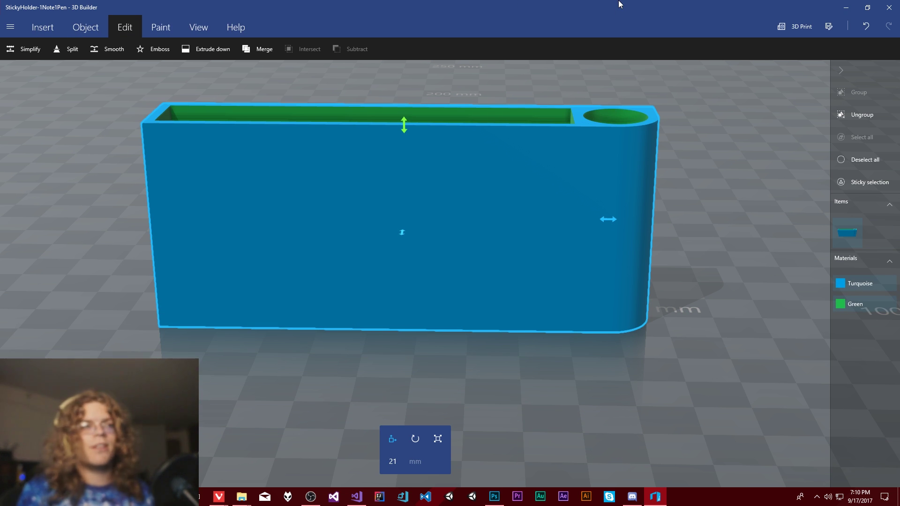
# Step: Examine the hollowed holder's note pocket and pen hole from several angles and distances
pyautogui.moveTo(616, 403); pyautogui.dragTo(313, 443)
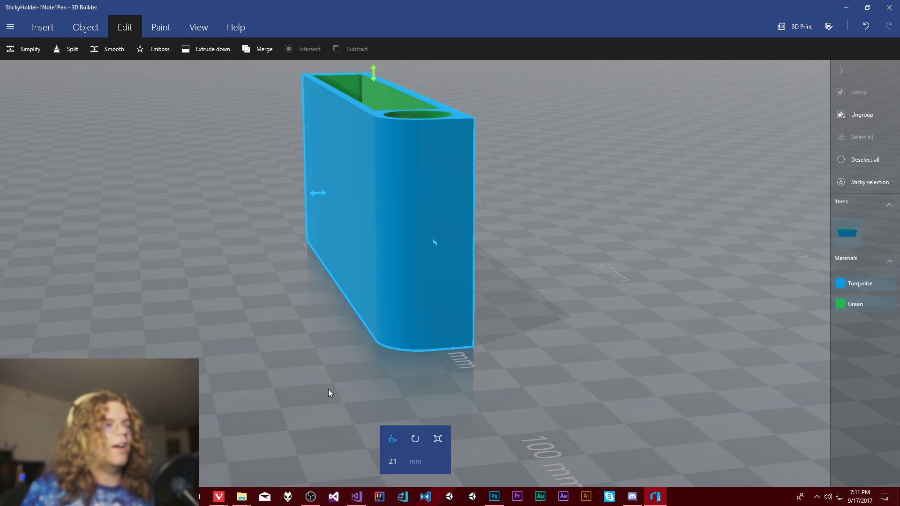
pyautogui.moveTo(329, 392); pyautogui.dragTo(343, 396)
pyautogui.scroll(5, 342, 393)
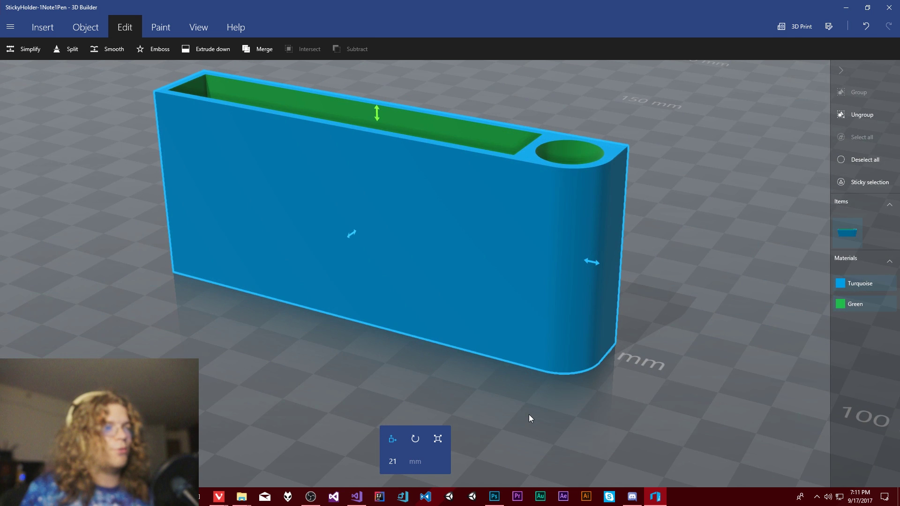
pyautogui.moveTo(529, 418); pyautogui.dragTo(304, 479)
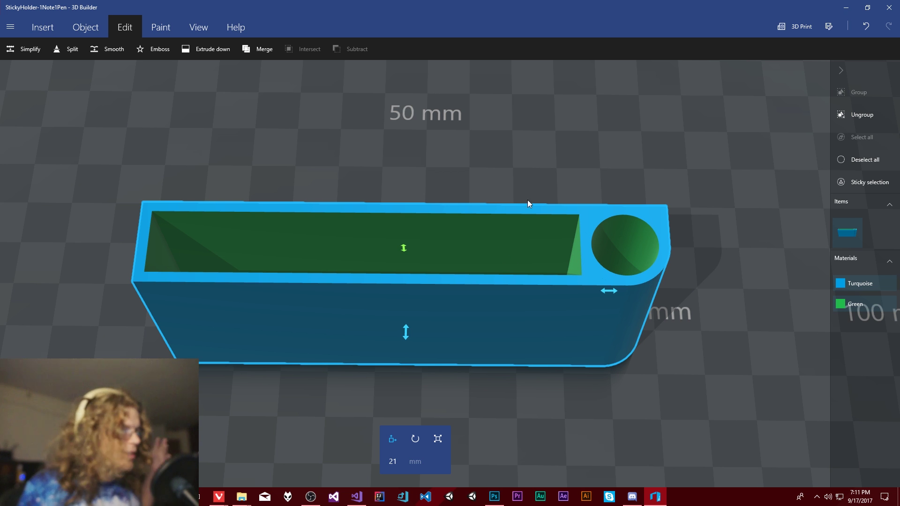
pyautogui.scroll(-3, 294, 370)
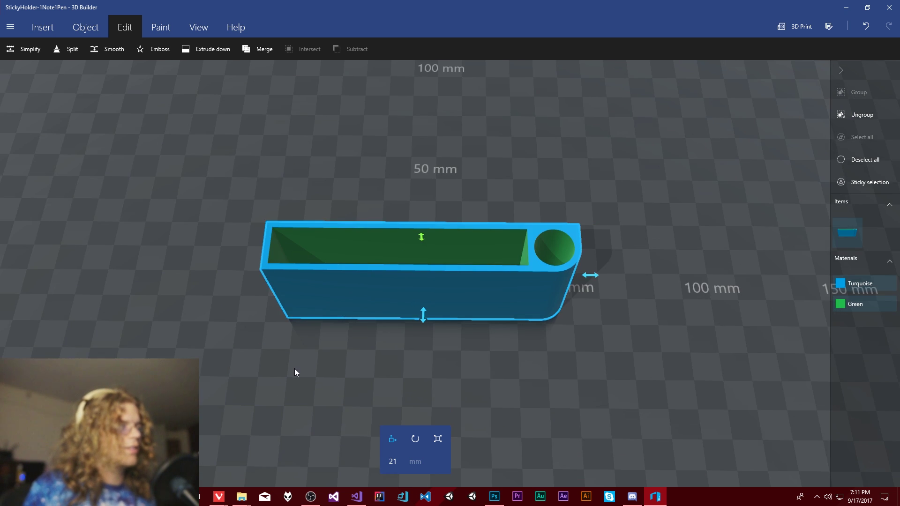
pyautogui.scroll(-2, 294, 368)
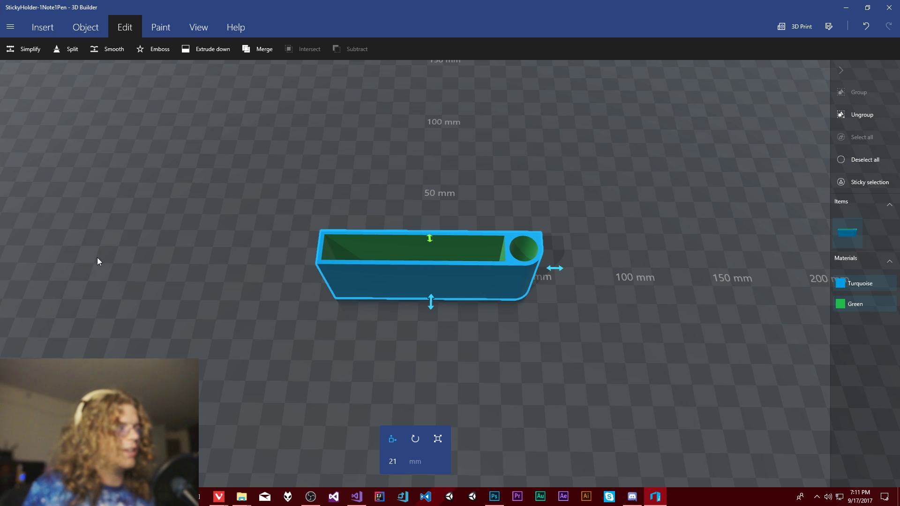
pyautogui.moveTo(194, 232); pyautogui.dragTo(649, 296, button='right')
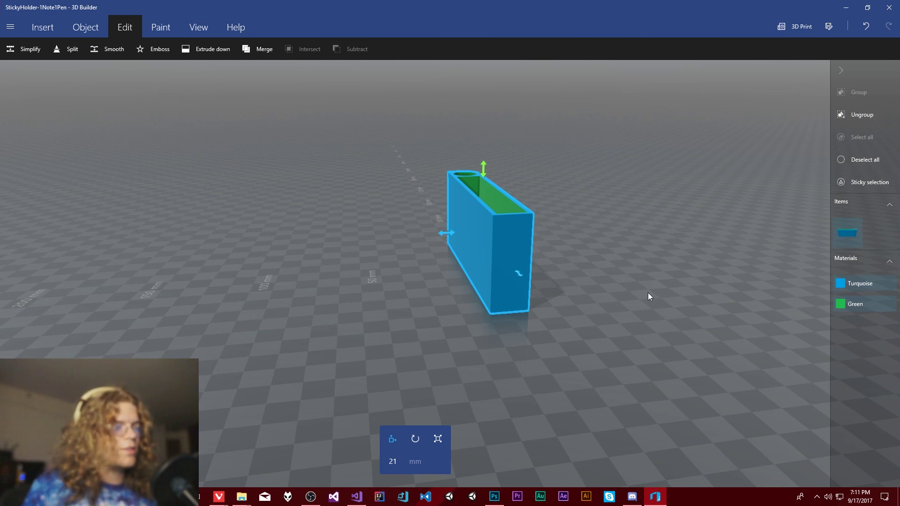
pyautogui.moveTo(629, 251); pyautogui.dragTo(608, 392, button='right')
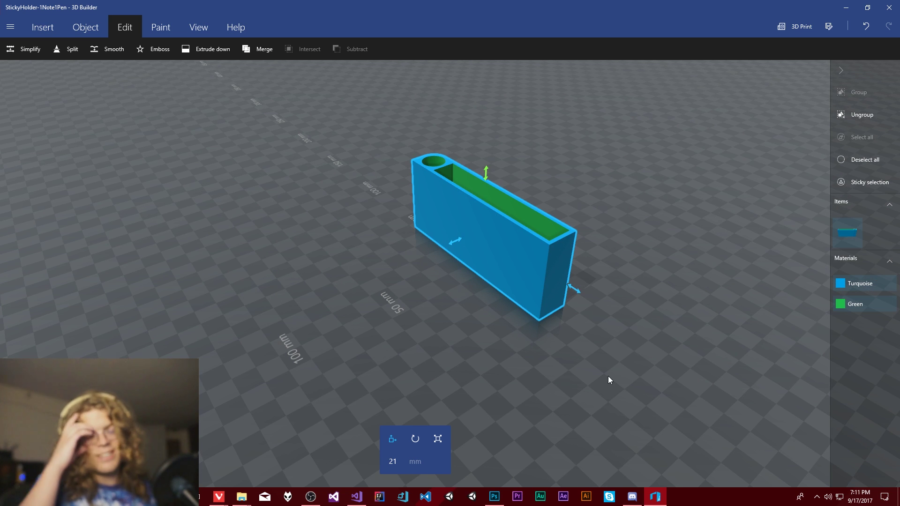
# Step: Save a copy of the holder as StickyHolder-1Note1Pen.stl in the StickyNoteHolder folder, accepting the loss of format information
pyautogui.click(10, 27)
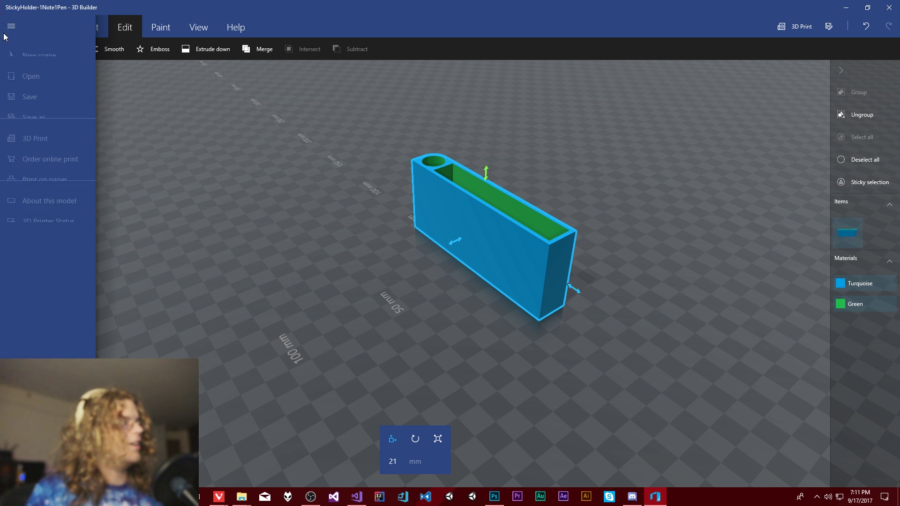
pyautogui.click(65, 109)
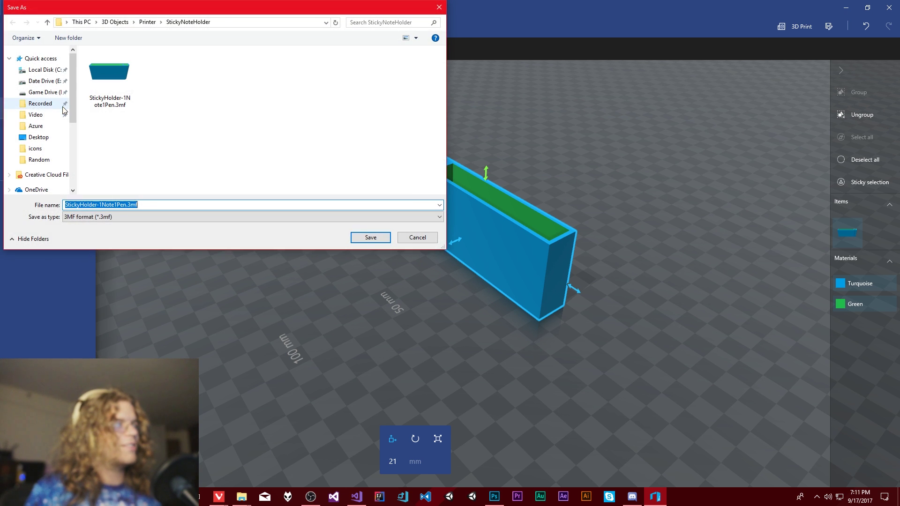
pyautogui.click(118, 217)
pyautogui.click(86, 233)
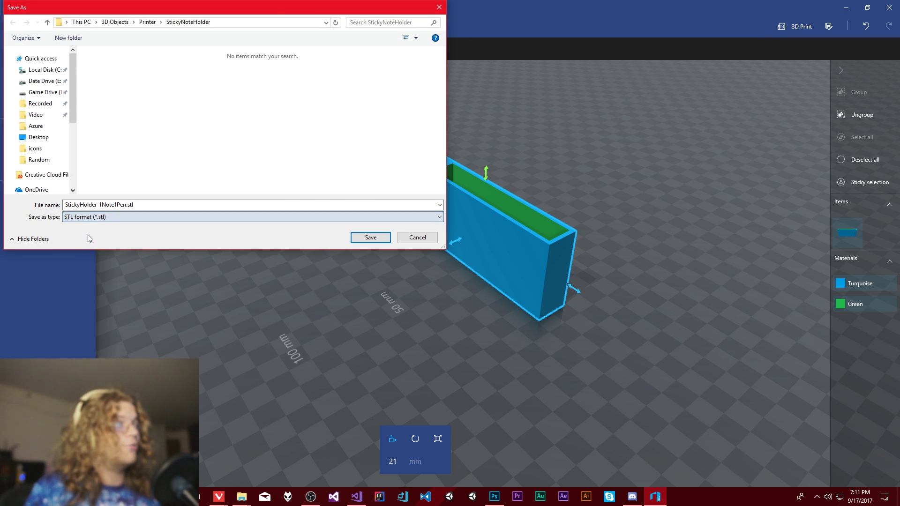
pyautogui.click(370, 238)
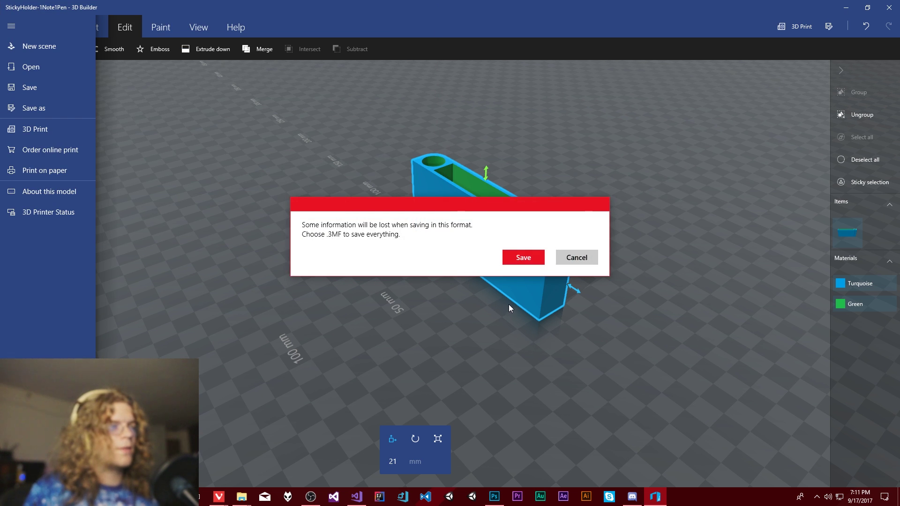
pyautogui.click(522, 259)
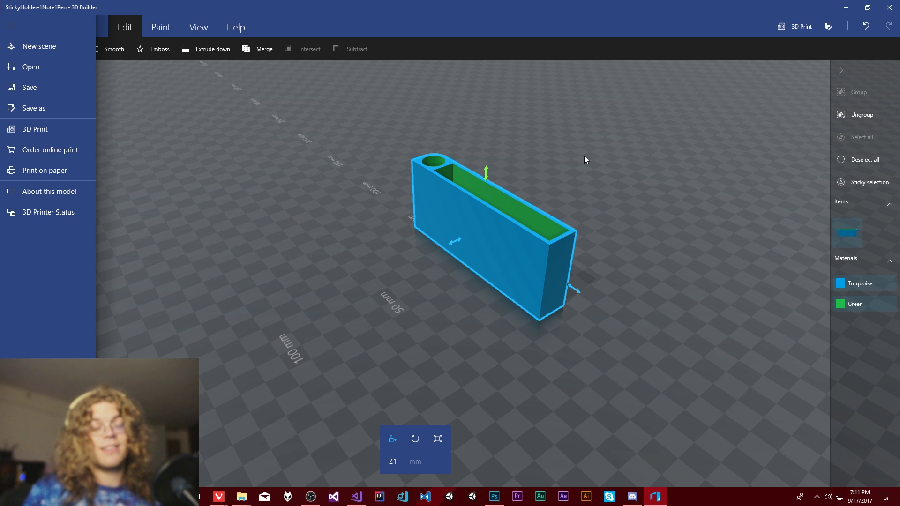
pyautogui.click(587, 360)
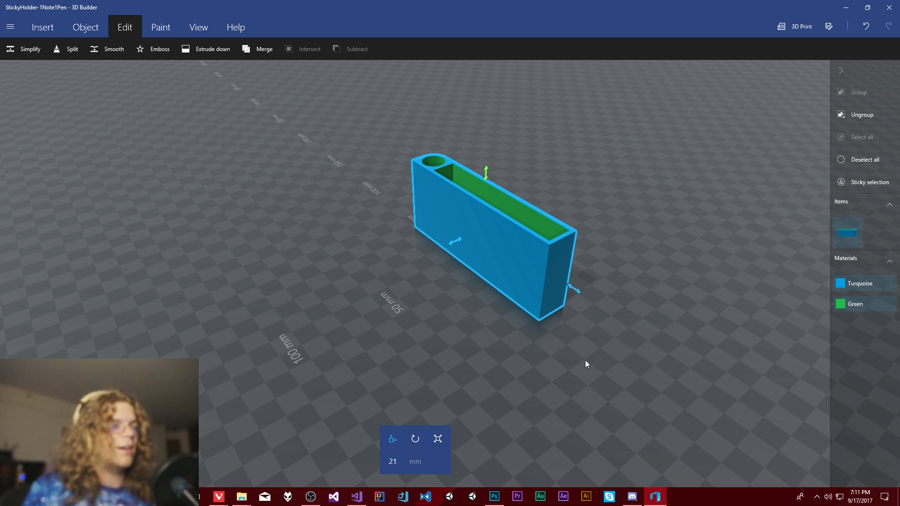
pyautogui.moveTo(585, 346); pyautogui.dragTo(308, 337)
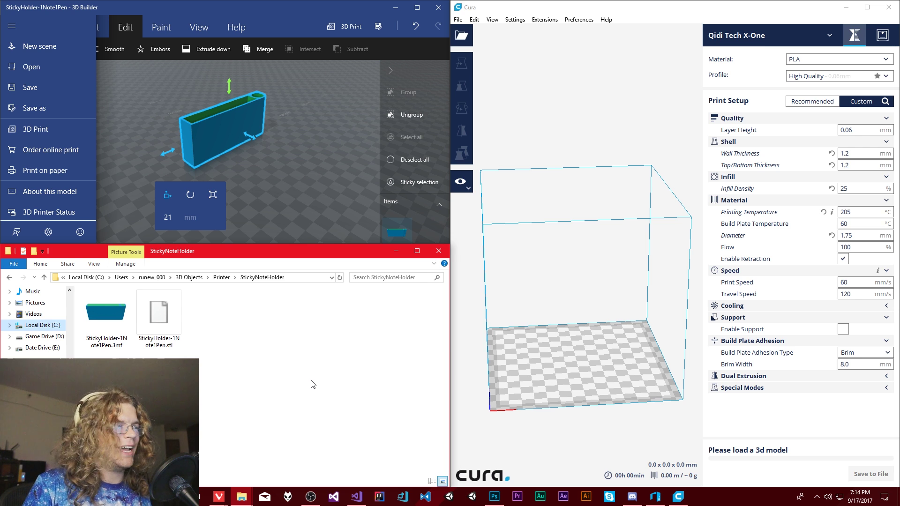
# Step: Load StickyHolder-1Note1Pen.stl from the StickyNoteHolder folder onto the build plate in Cura
pyautogui.click(243, 369)
pyautogui.click(155, 313)
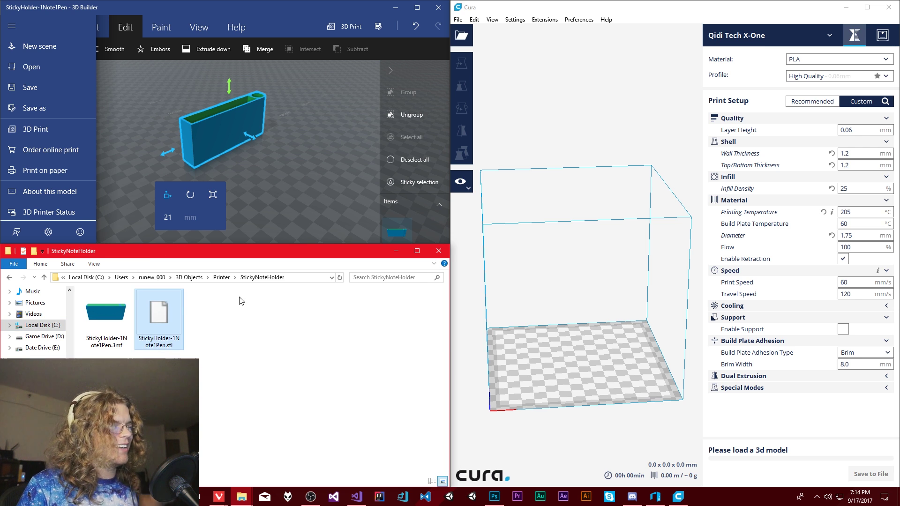
pyautogui.moveTo(171, 318); pyautogui.dragTo(602, 345)
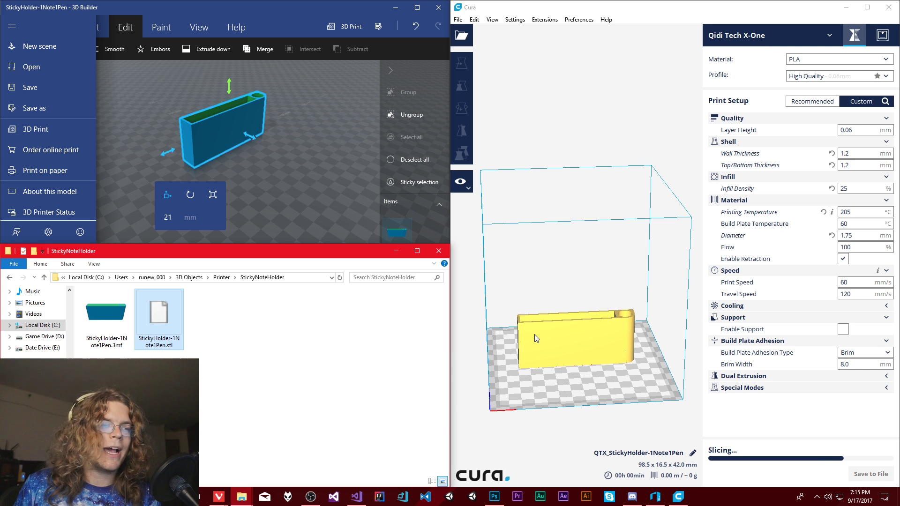
# Step: View the holder in Layers mode with the Line Type color scheme and return to Solid view
pyautogui.click(546, 339)
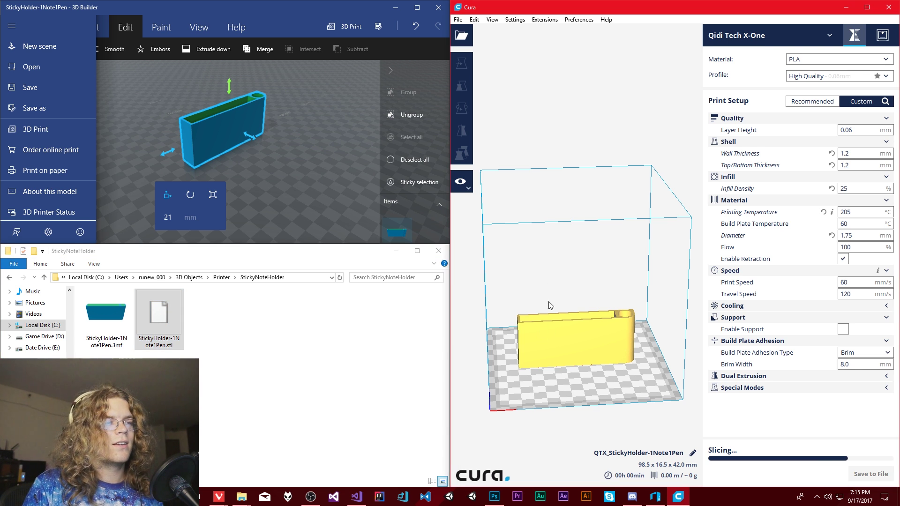
pyautogui.click(466, 185)
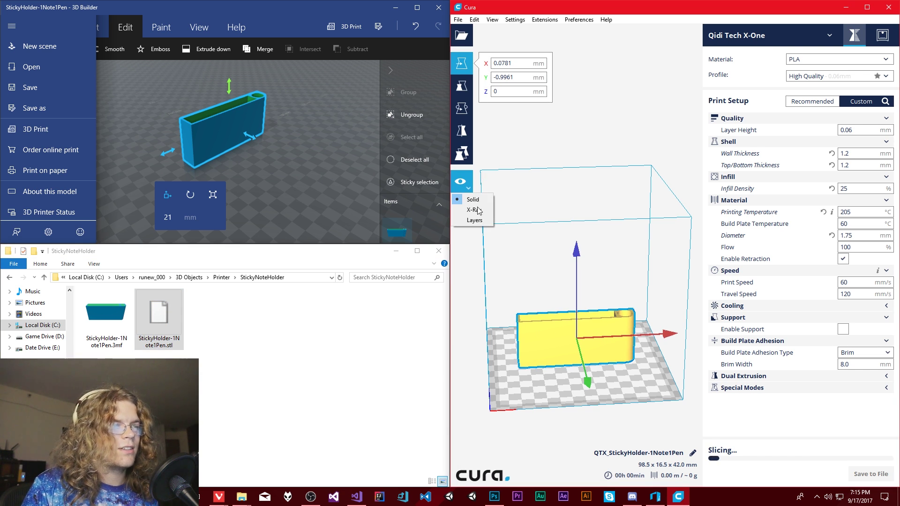
pyautogui.click(474, 220)
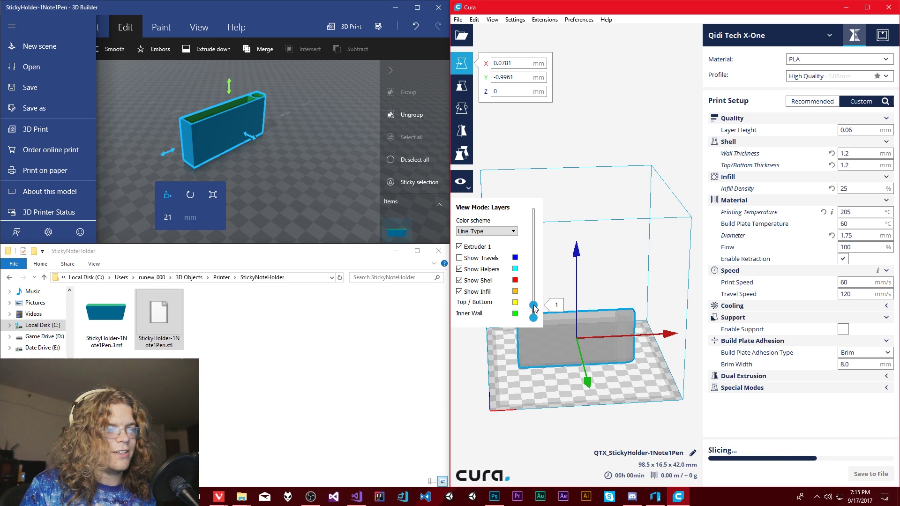
pyautogui.moveTo(534, 307)
pyautogui.mouseDown()
pyautogui.moveTo(536, 252)
pyautogui.moveTo(534, 305)
pyautogui.mouseUp()
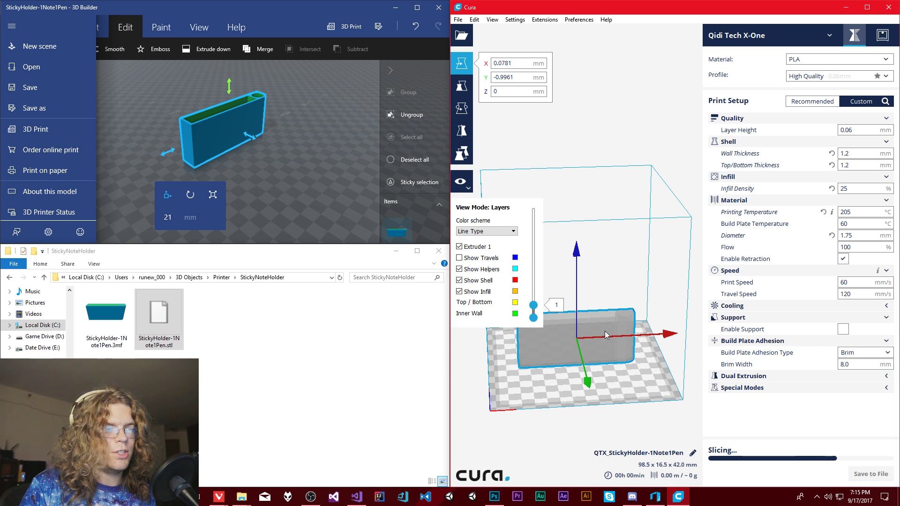
pyautogui.click(487, 231)
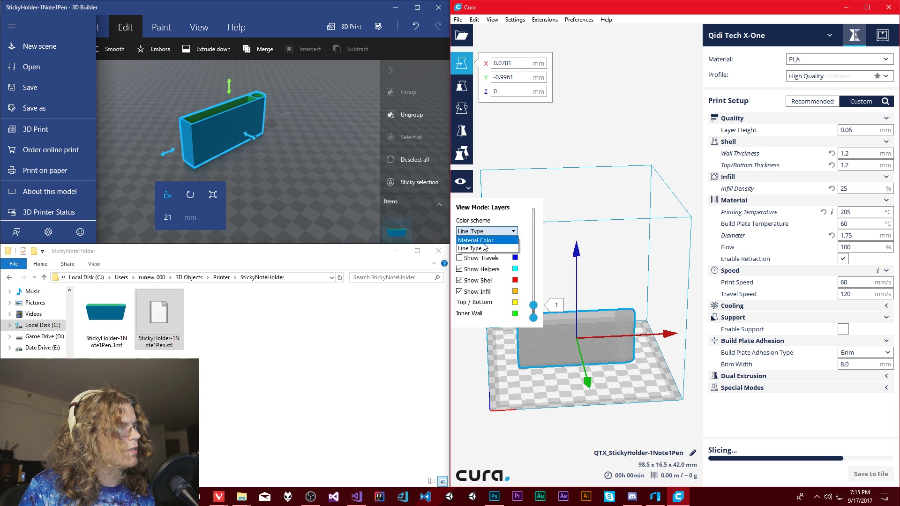
pyautogui.click(485, 248)
pyautogui.click(479, 231)
pyautogui.click(475, 248)
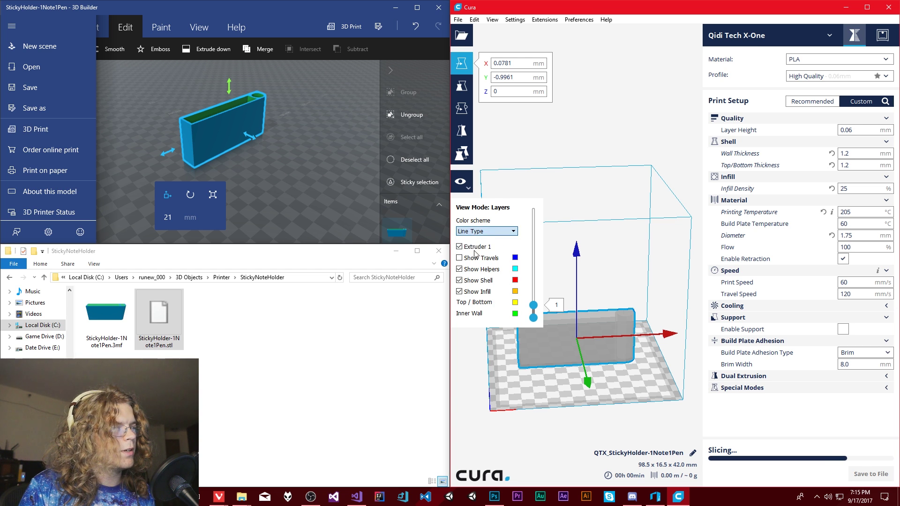
pyautogui.click(461, 182)
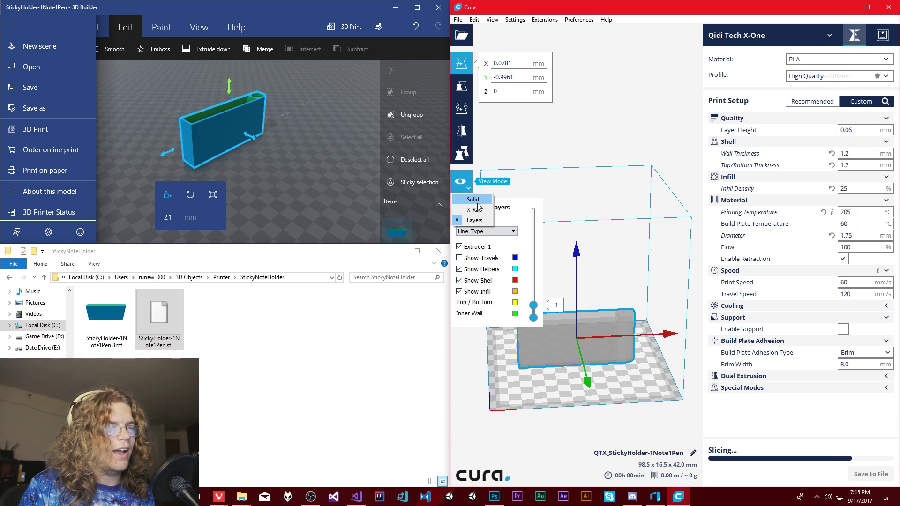
pyautogui.click(478, 204)
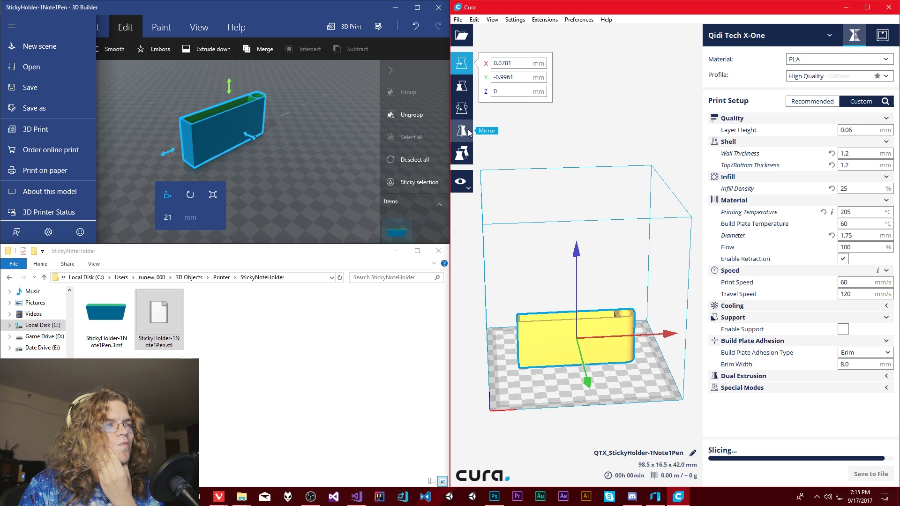
pyautogui.click(544, 20)
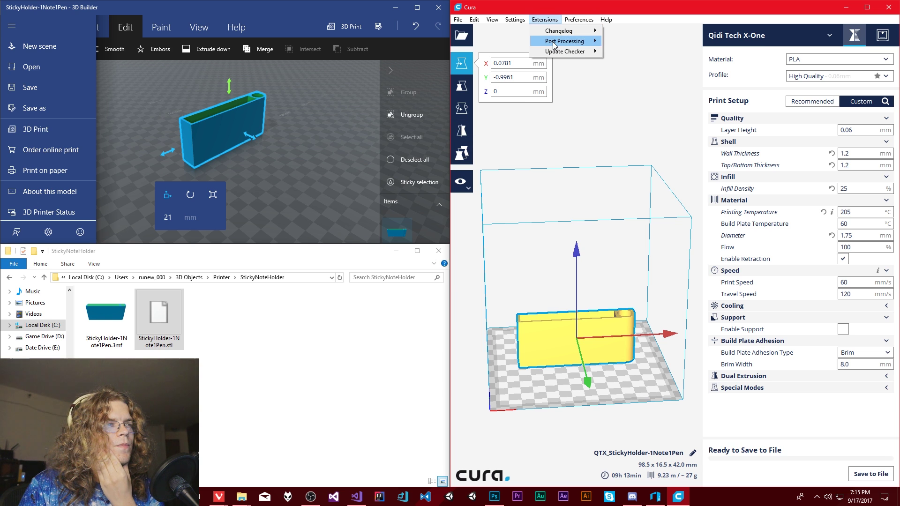
pyautogui.moveTo(514, 19)
pyautogui.moveTo(527, 42)
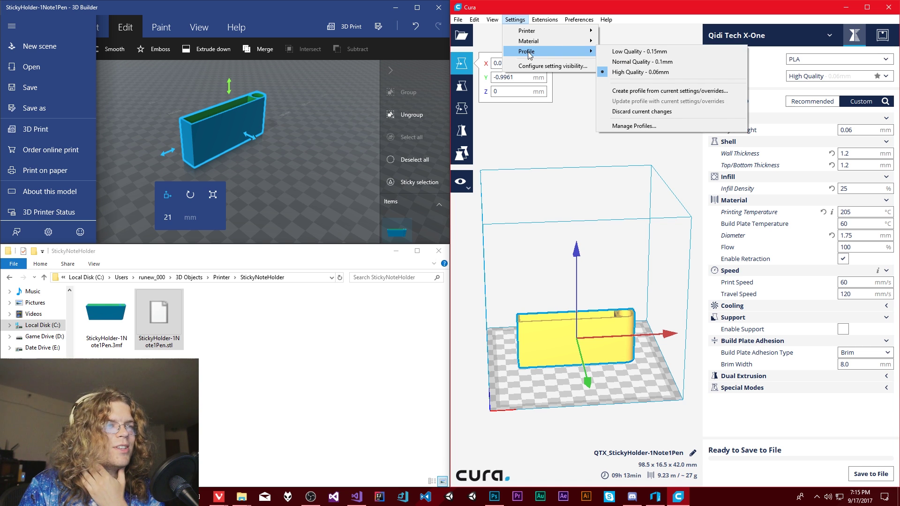
pyautogui.moveTo(475, 20)
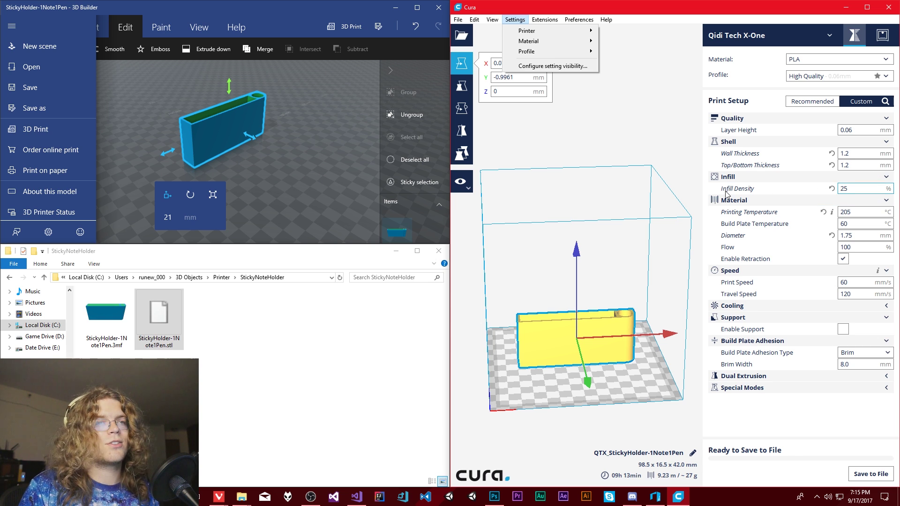
pyautogui.click(623, 109)
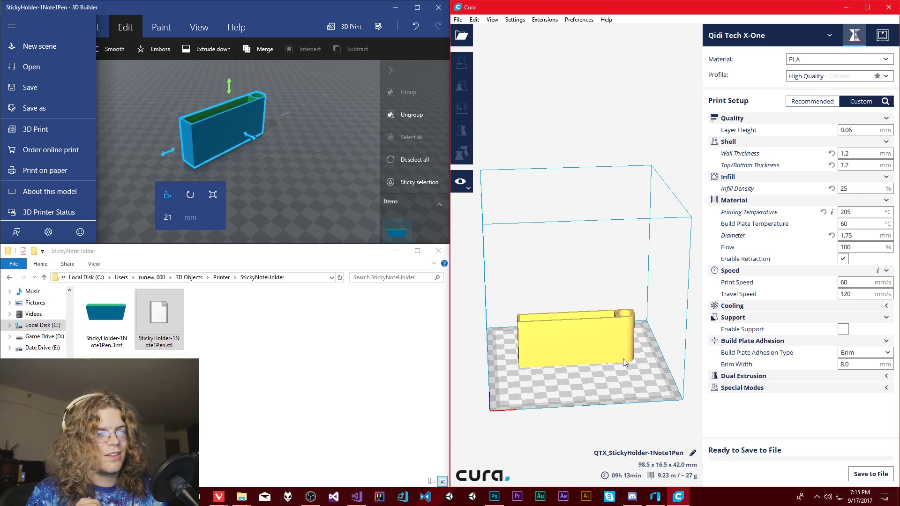
# Step: Examine the holder from closer and higher angles and review the wall thickness, infill density, material and print speed settings
pyautogui.click(562, 349)
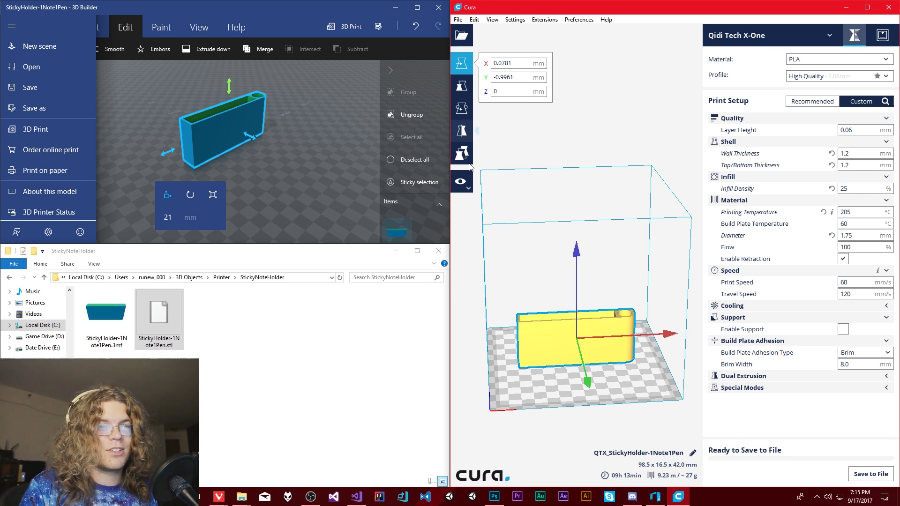
pyautogui.scroll(5, 621, 362)
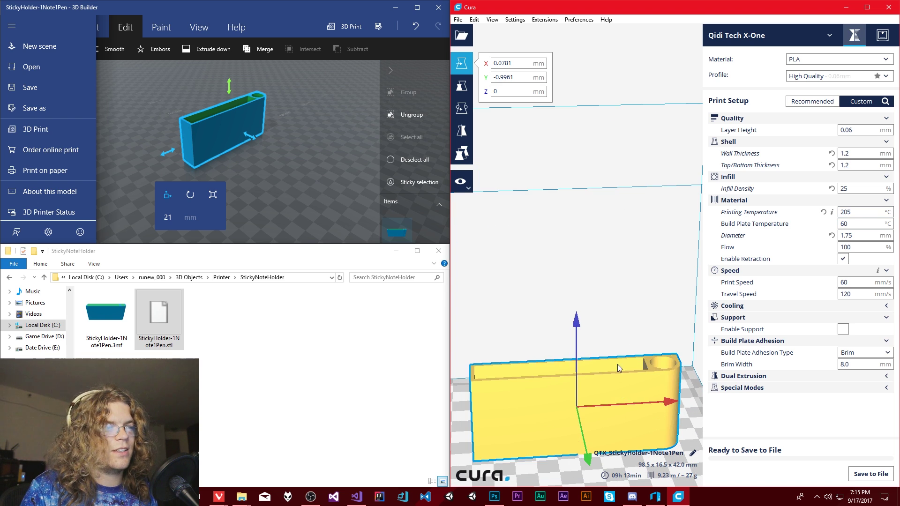
pyautogui.moveTo(619, 355)
pyautogui.mouseDown(button='right')
pyautogui.moveTo(611, 386)
pyautogui.moveTo(501, 393)
pyautogui.moveTo(561, 406)
pyautogui.moveTo(623, 342)
pyautogui.mouseUp(button='right')
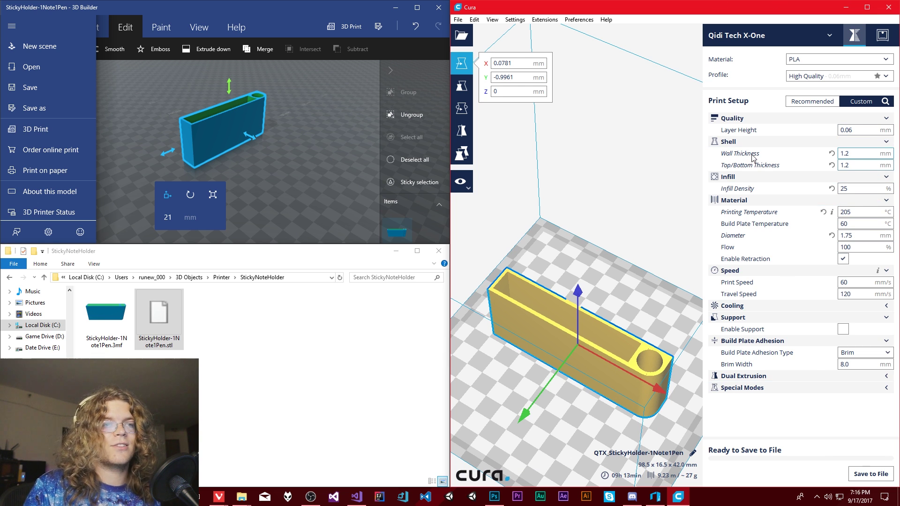
pyautogui.moveTo(741, 161)
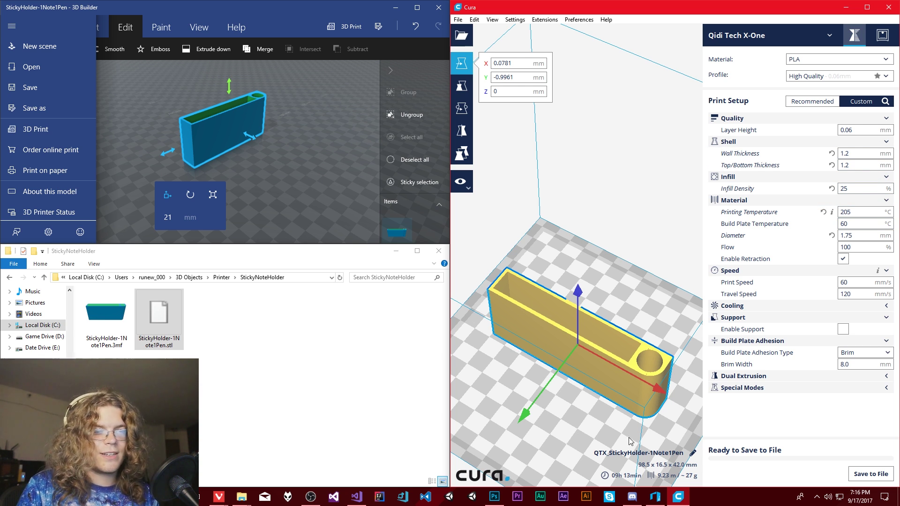
pyautogui.moveTo(625, 435); pyautogui.dragTo(618, 415, button='right')
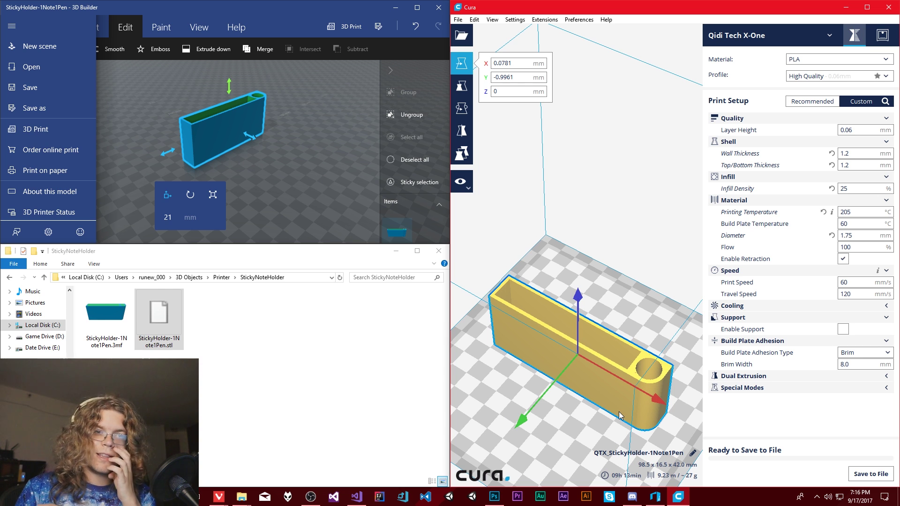
pyautogui.moveTo(823, 138)
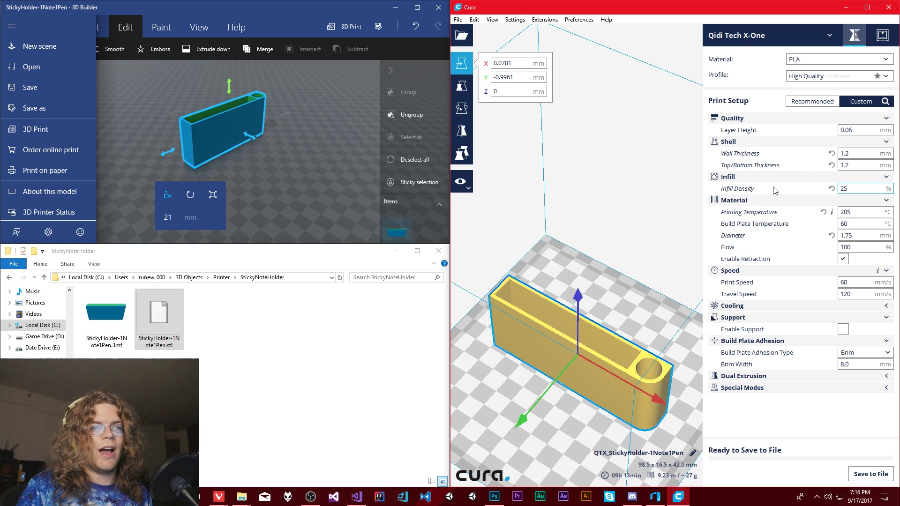
pyautogui.moveTo(756, 197)
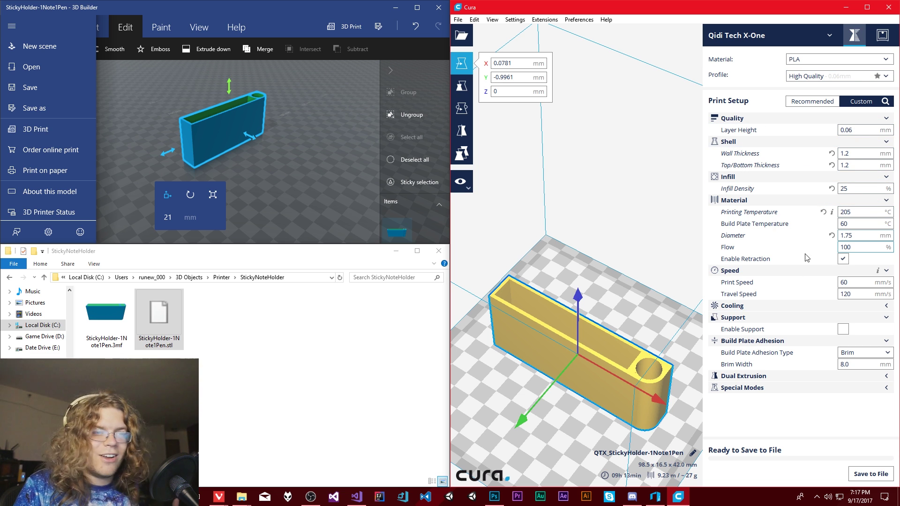
pyautogui.moveTo(807, 289)
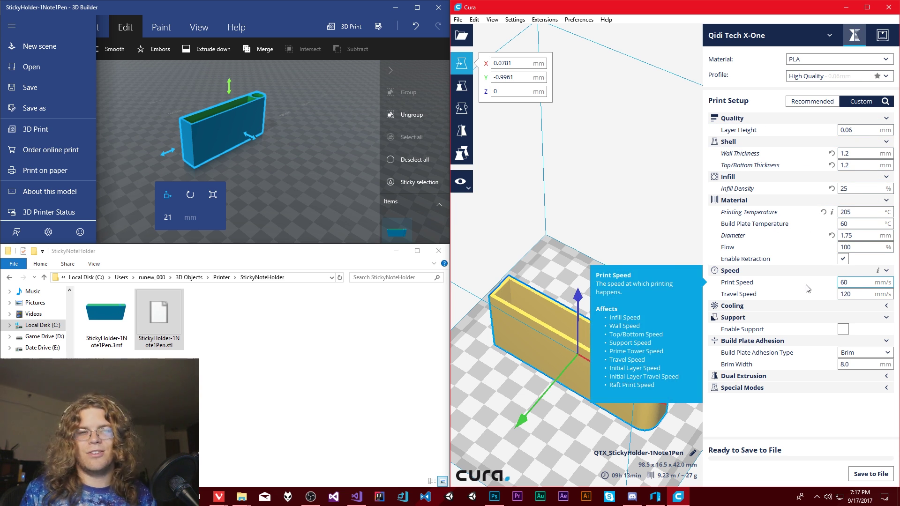
pyautogui.moveTo(771, 224)
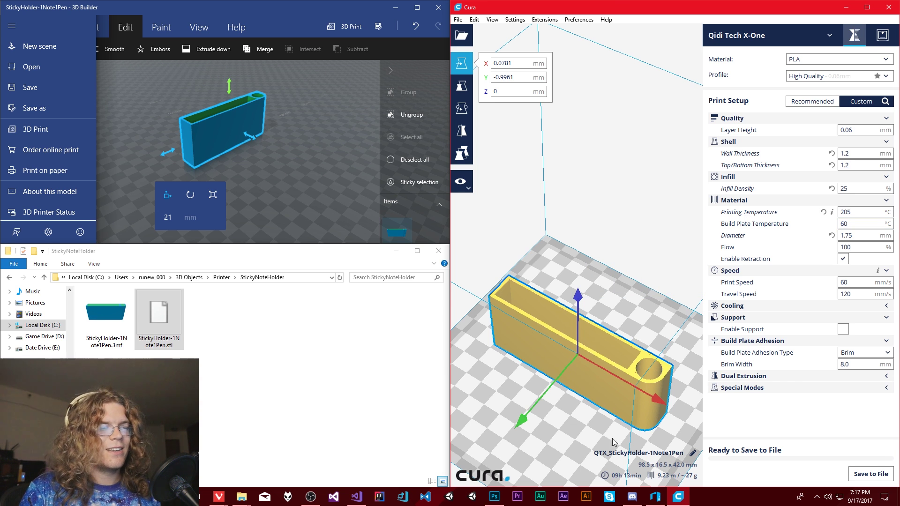
pyautogui.click(565, 411)
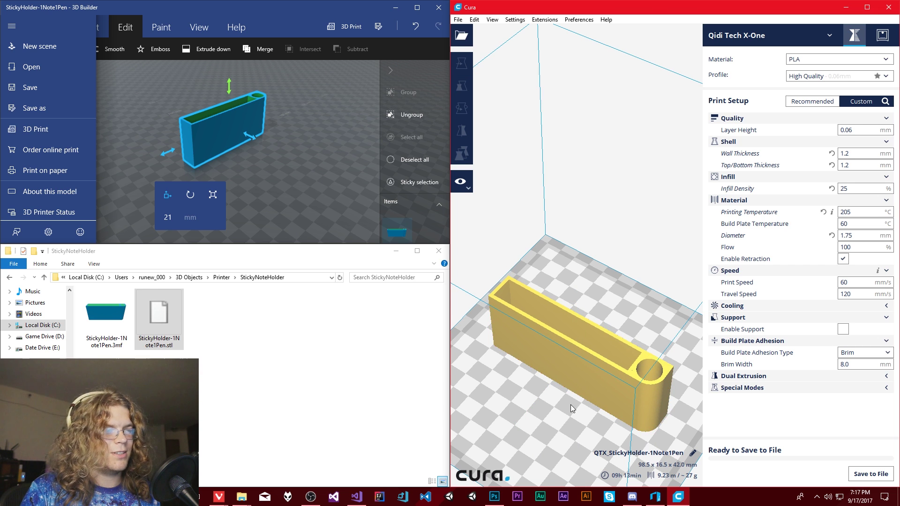
pyautogui.moveTo(570, 404); pyautogui.dragTo(563, 387, button='right')
pyautogui.click(320, 119)
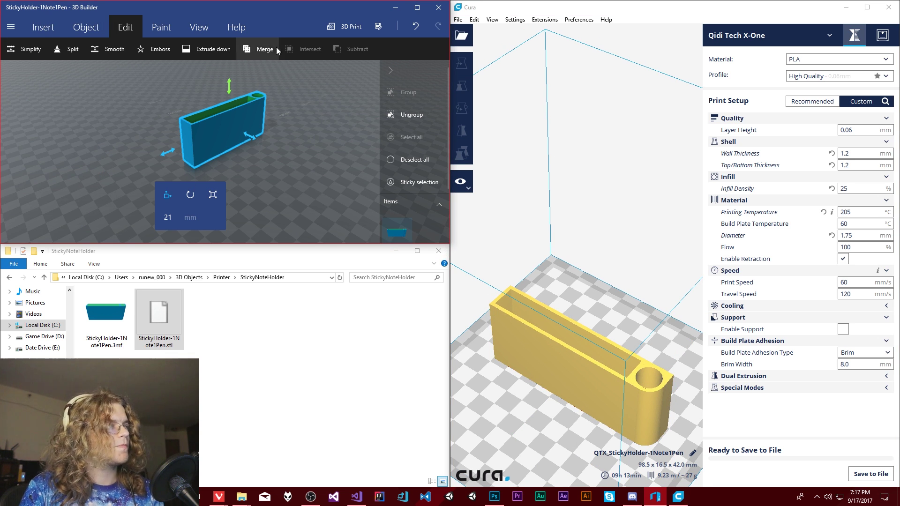
pyautogui.click(212, 396)
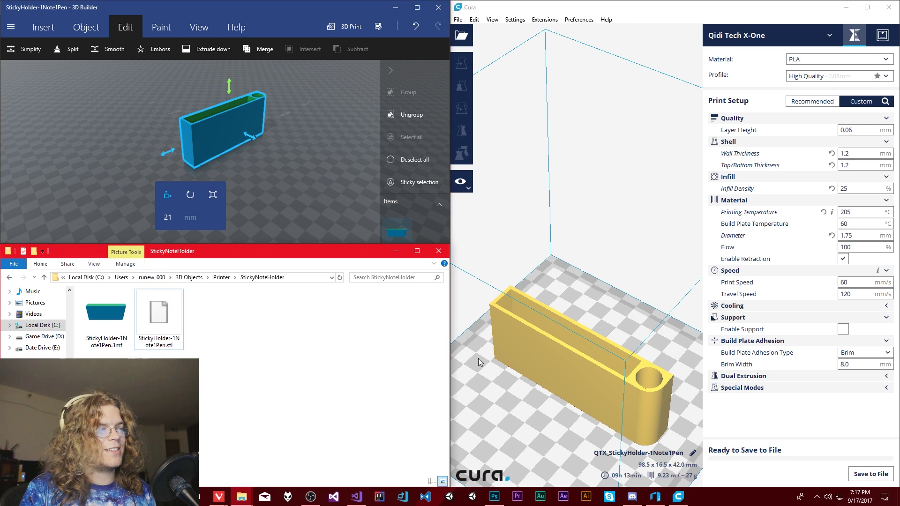
pyautogui.click(581, 353)
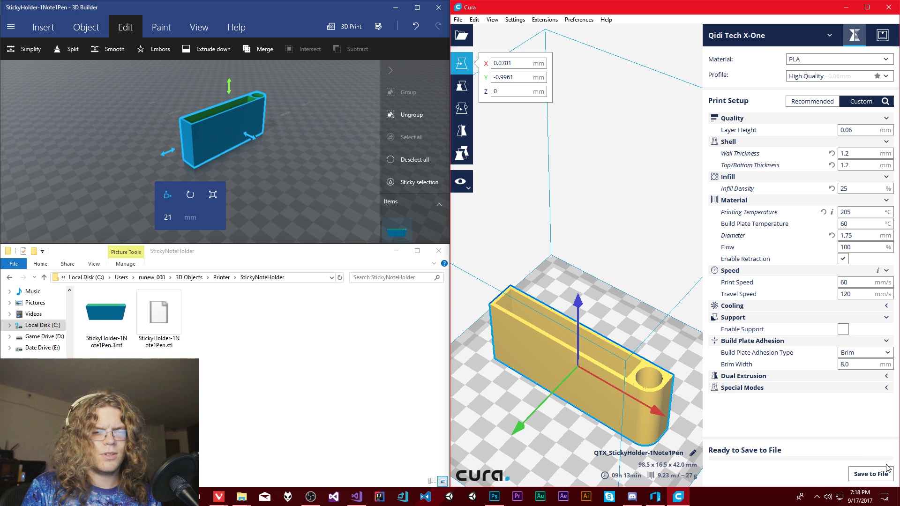
pyautogui.click(871, 473)
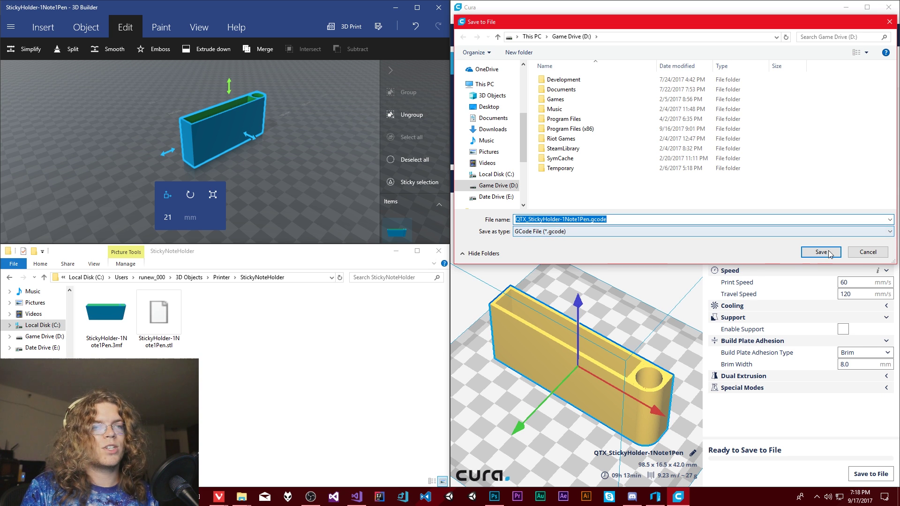
pyautogui.click(858, 256)
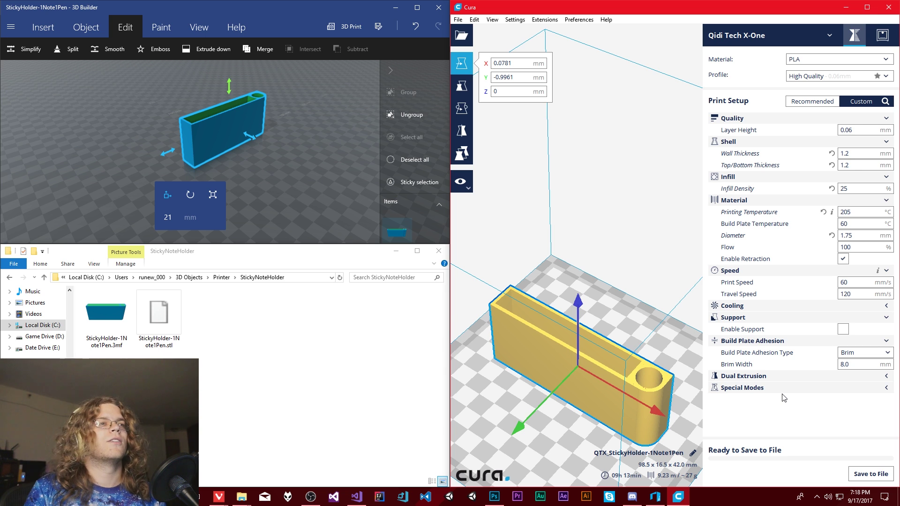
pyautogui.click(579, 20)
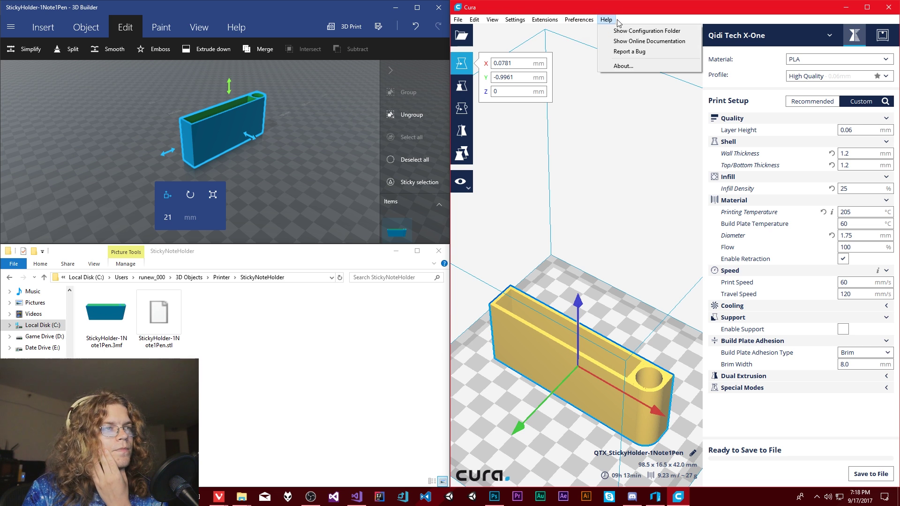
pyautogui.moveTo(514, 21)
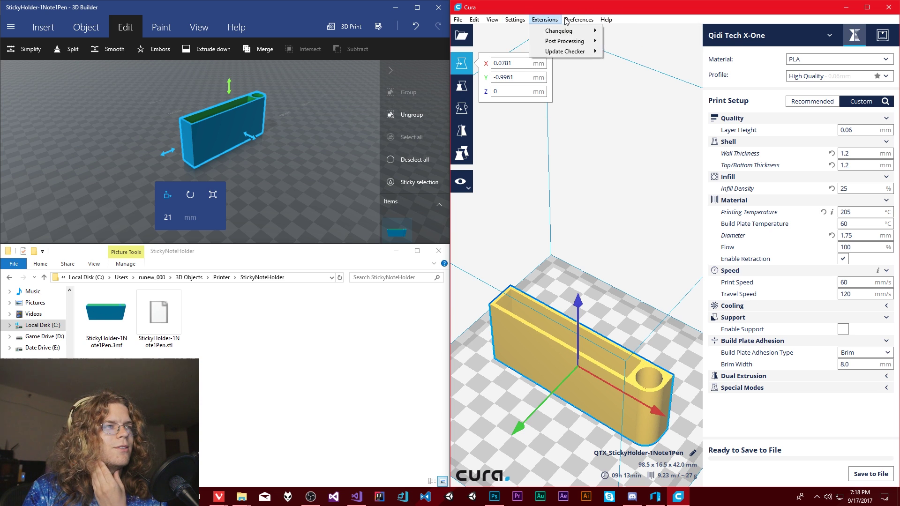
# Step: Save the sliced holder to Game Drive (D:) as the GCode file QTX_StickyHolder-1Note1Pen.gcode
pyautogui.click(874, 480)
pyautogui.click(870, 474)
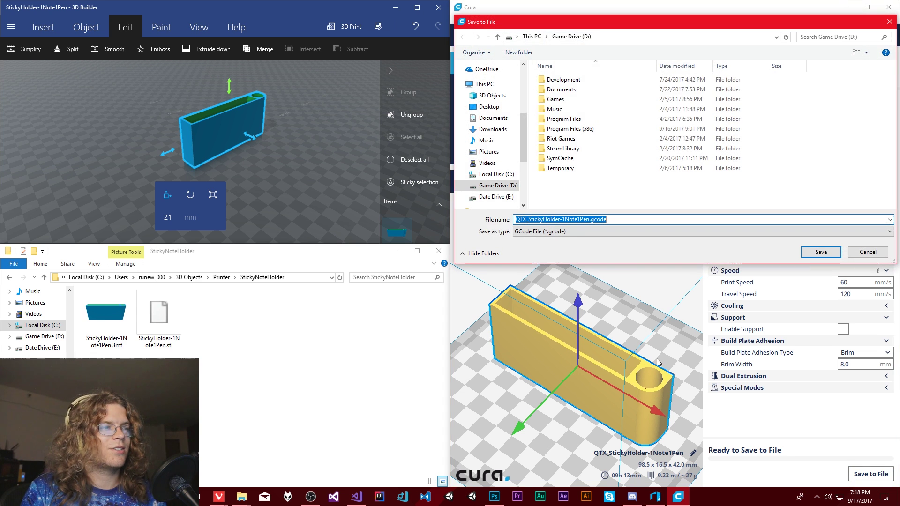
pyautogui.click(820, 252)
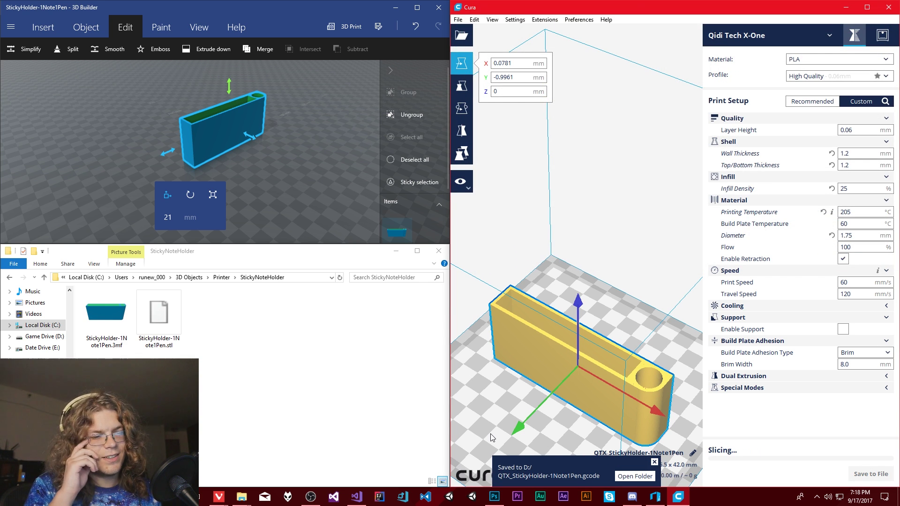
# Step: Show the saved file in its folder and open QTX_StickyHolder-1Note1Pen.gcode in Visual Studio Code
pyautogui.click(635, 476)
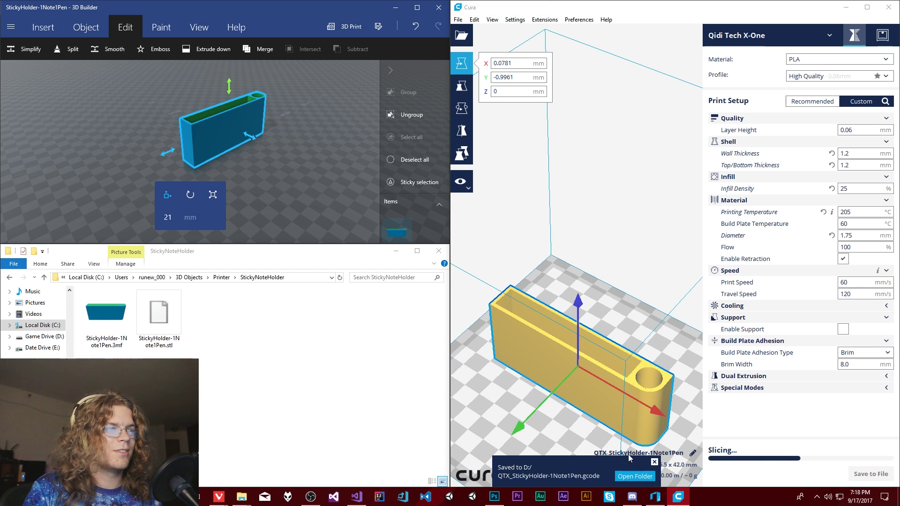
pyautogui.click(147, 164)
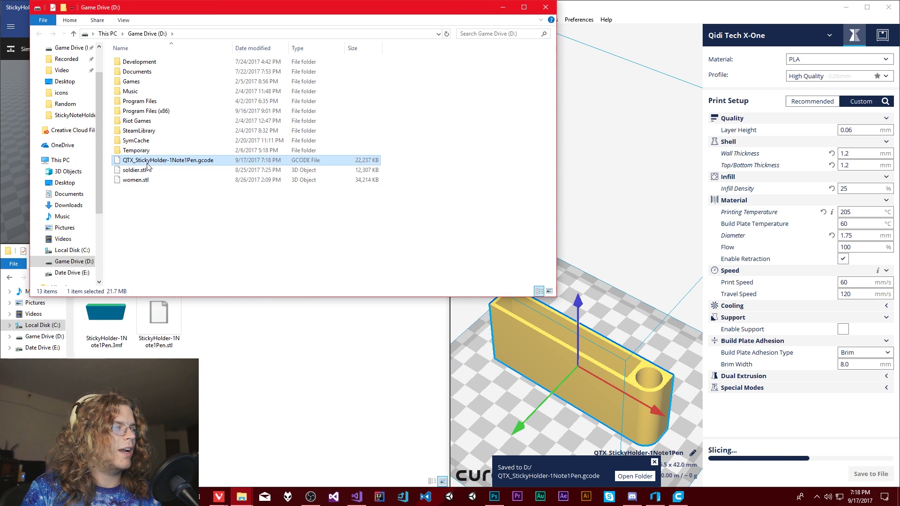
pyautogui.rightClick(146, 163)
pyautogui.click(201, 183)
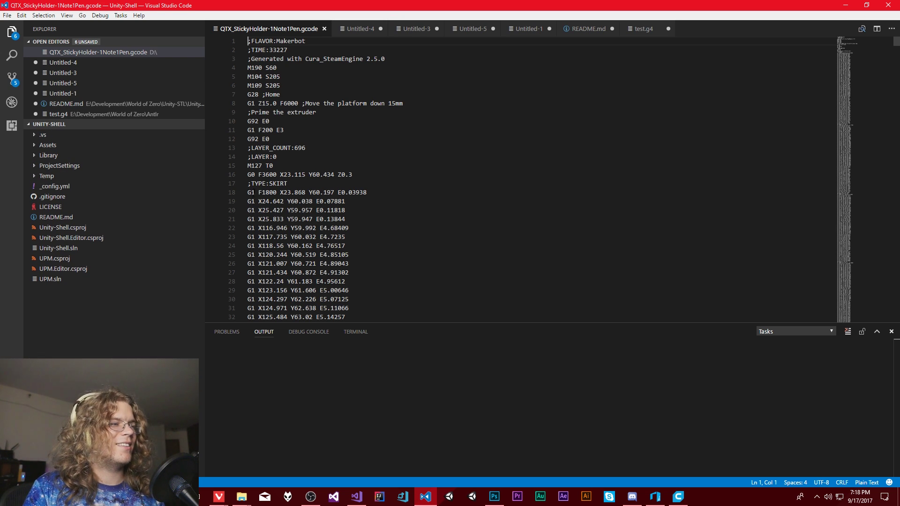
# Step: Examine the G1 movement commands in the G-code, from the first skirt lines to near the end of the file
pyautogui.click(254, 193)
pyautogui.click(368, 193)
pyautogui.moveTo(254, 193); pyautogui.dragTo(526, 182)
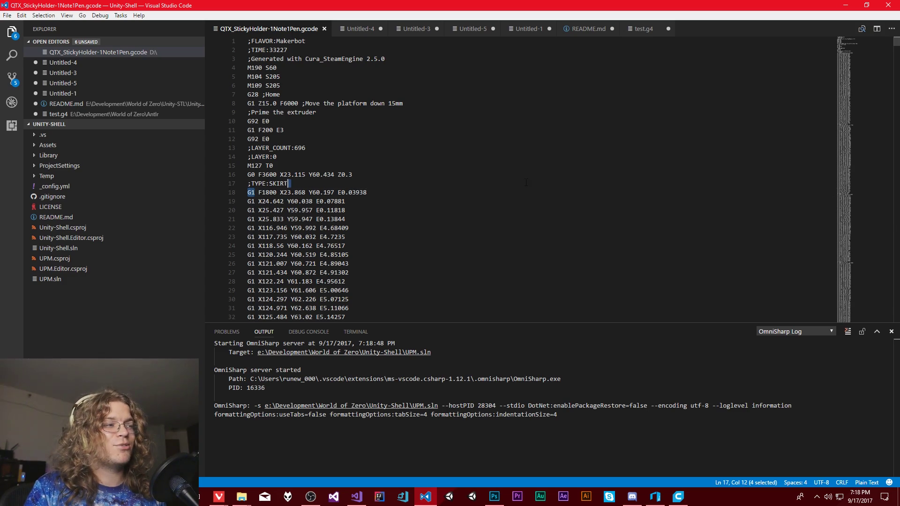
pyautogui.click(506, 195)
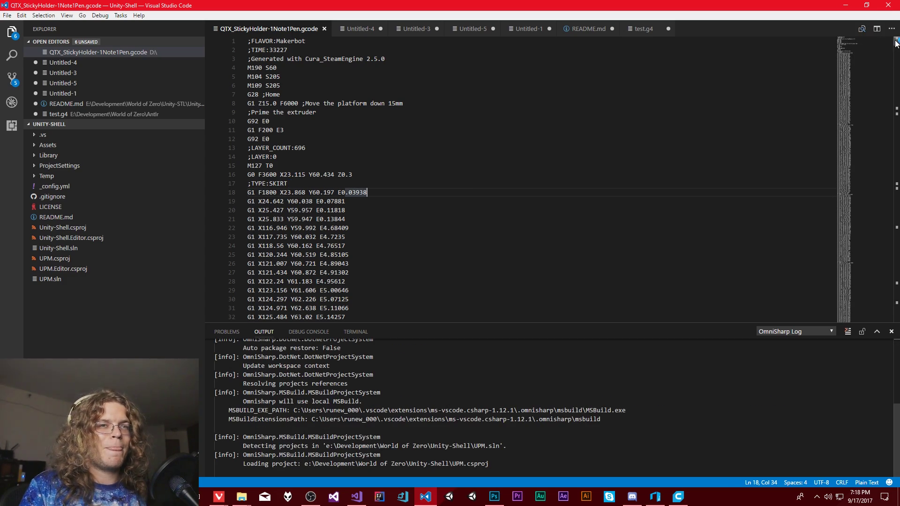
pyautogui.click(890, 114)
pyautogui.moveTo(890, 114); pyautogui.dragTo(879, 299)
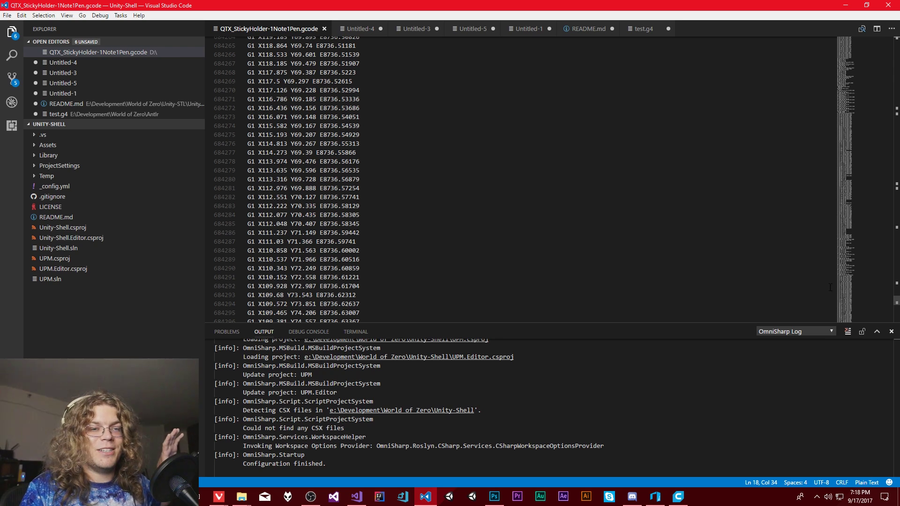
# Step: Review the G-code header from the flavor line down to the layer count, and switch back to Cura
pyautogui.moveTo(894, 303); pyautogui.dragTo(885, 32)
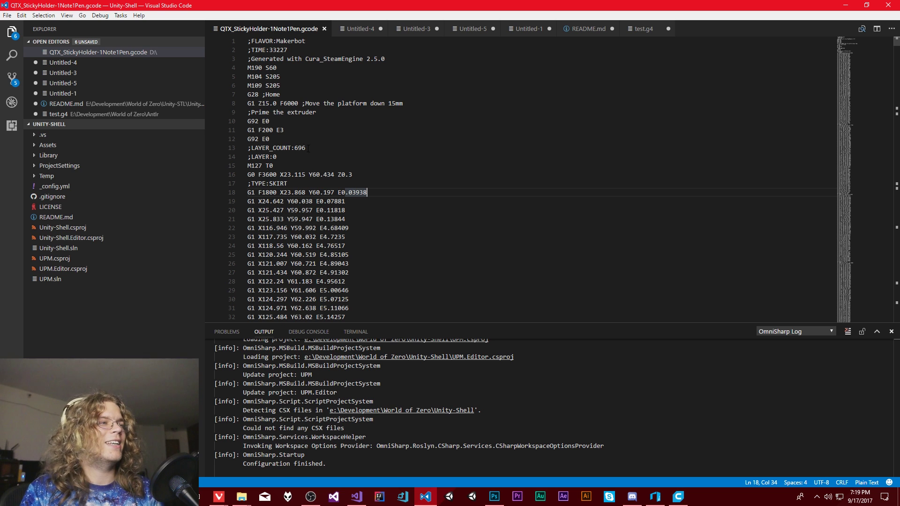
pyautogui.click(286, 76)
pyautogui.moveTo(247, 42); pyautogui.dragTo(340, 149)
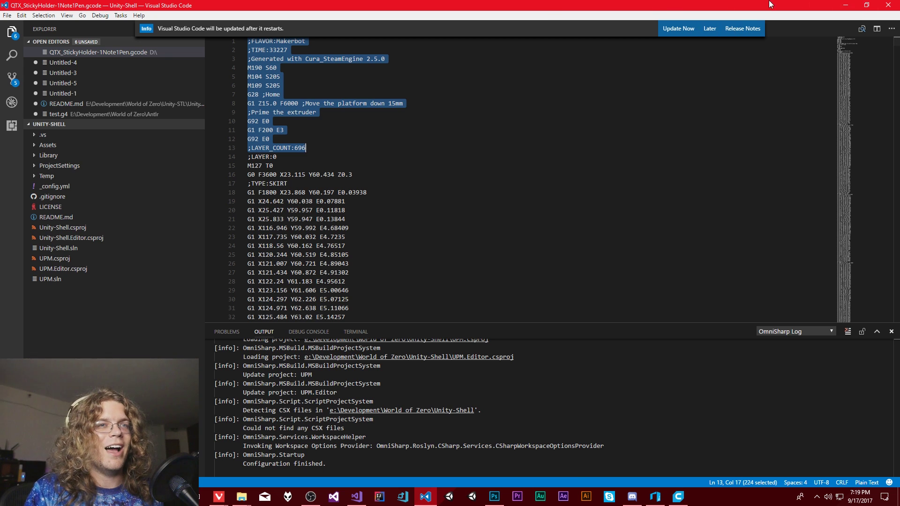
pyautogui.click(845, 5)
pyautogui.click(664, 173)
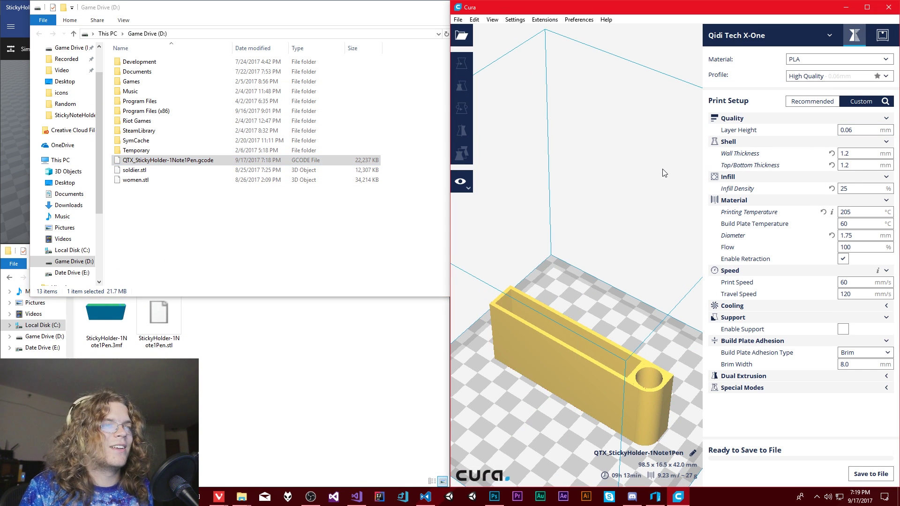